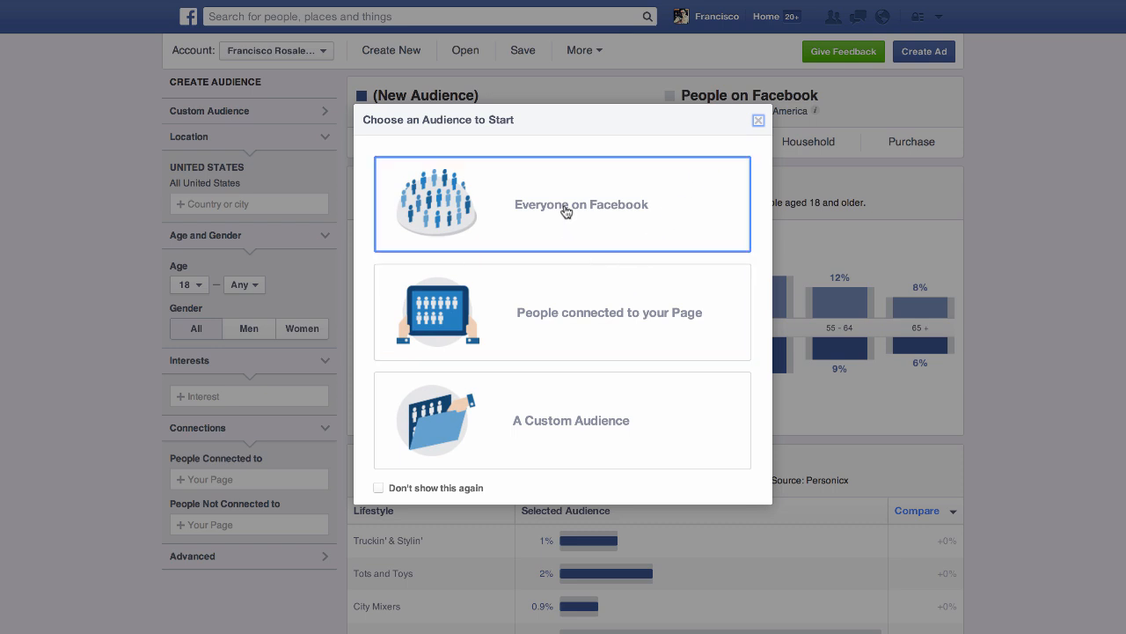
# Start a new audience based on everyone on Facebook and dismiss the location tip
pyautogui.click(566, 211)
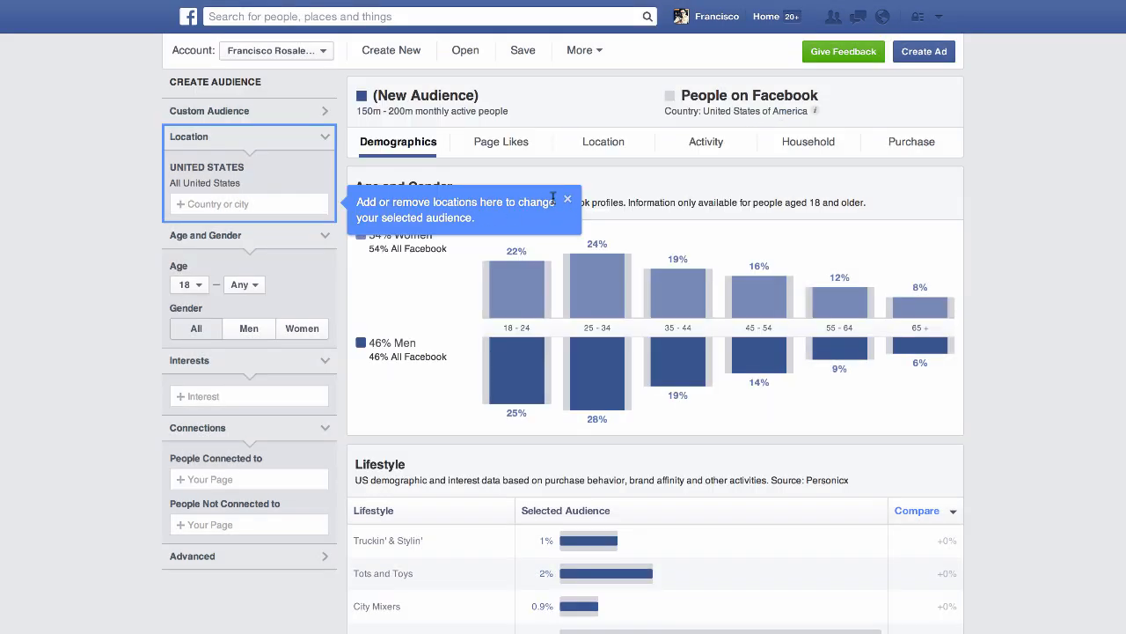
pyautogui.click(568, 199)
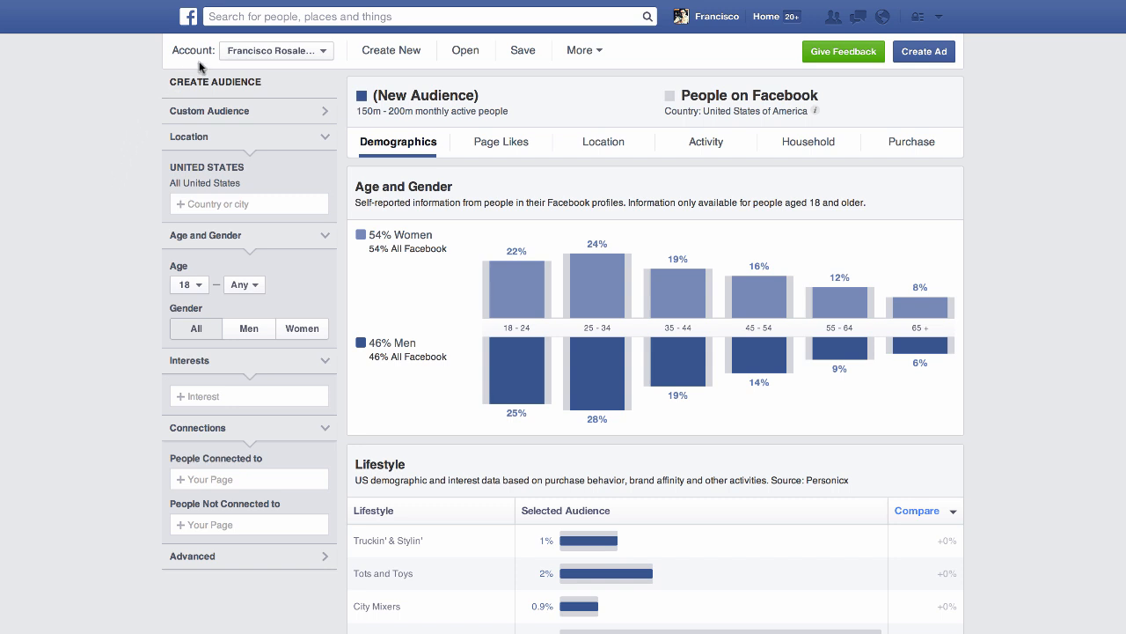
pyautogui.click(318, 53)
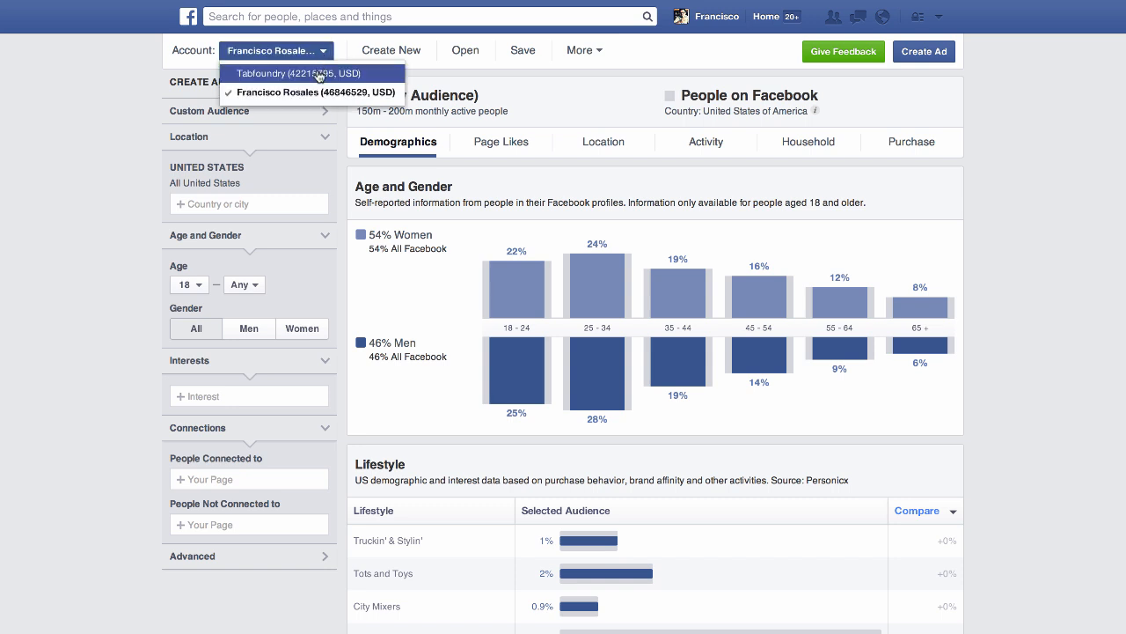
pyautogui.click(128, 71)
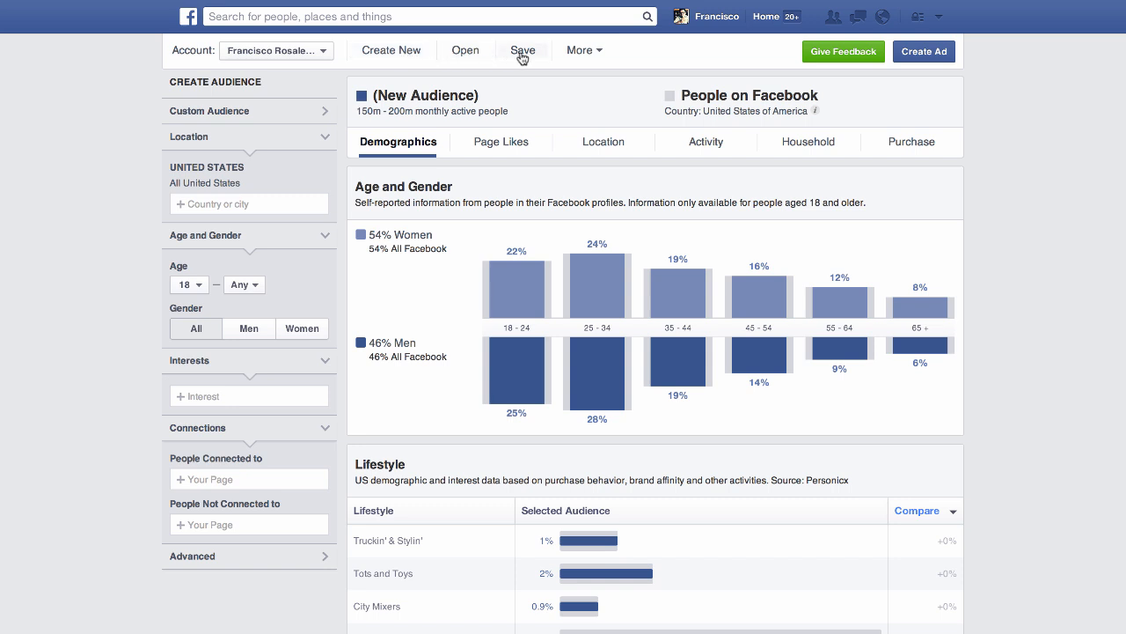
pyautogui.click(602, 54)
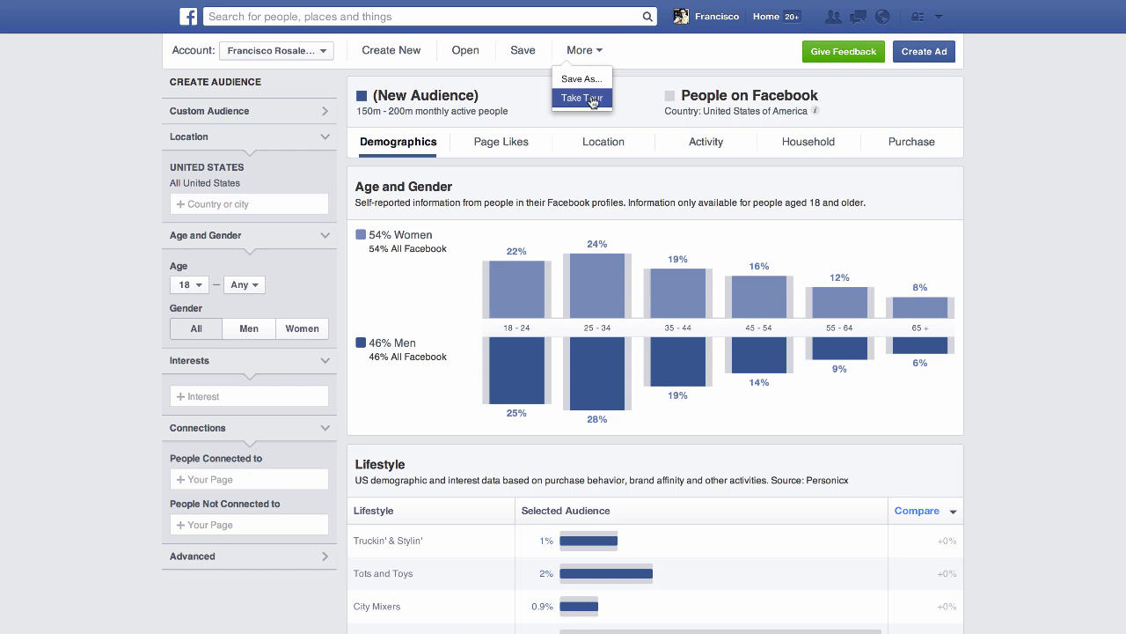
pyautogui.click(737, 64)
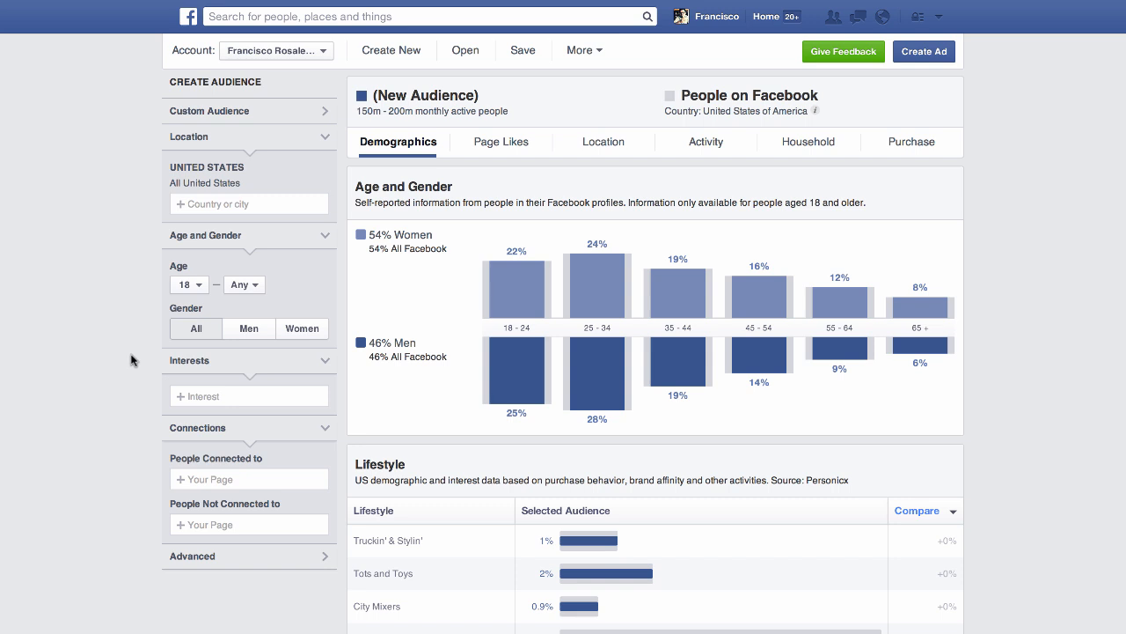
# Collapse the Connections, Interests, Age and Gender, and Location filter sections
pyautogui.click(325, 428)
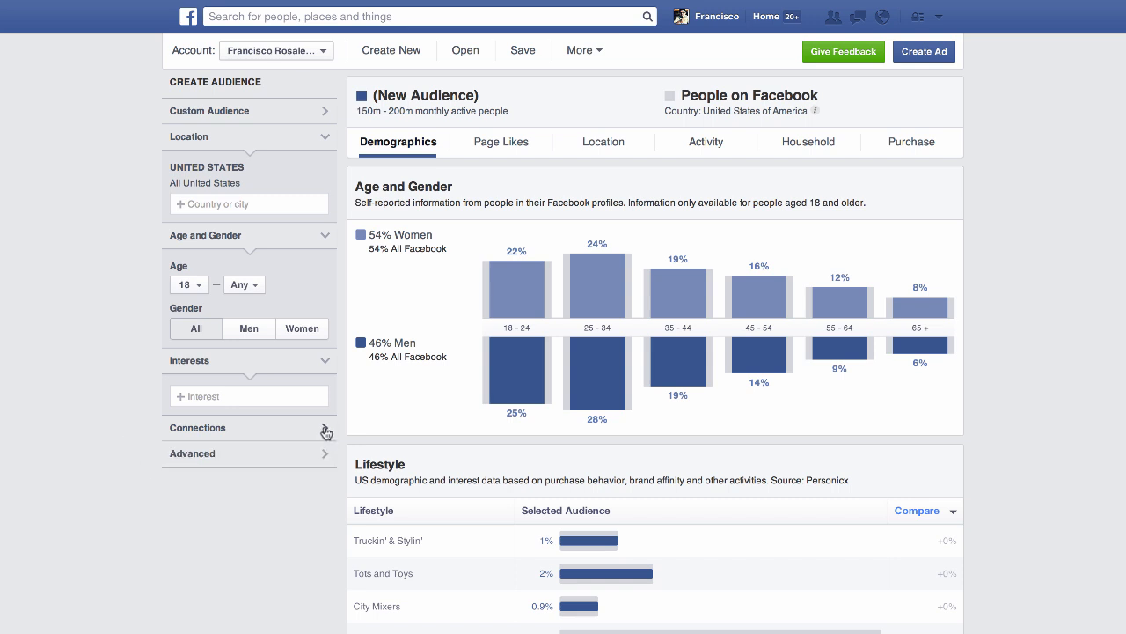
pyautogui.click(324, 360)
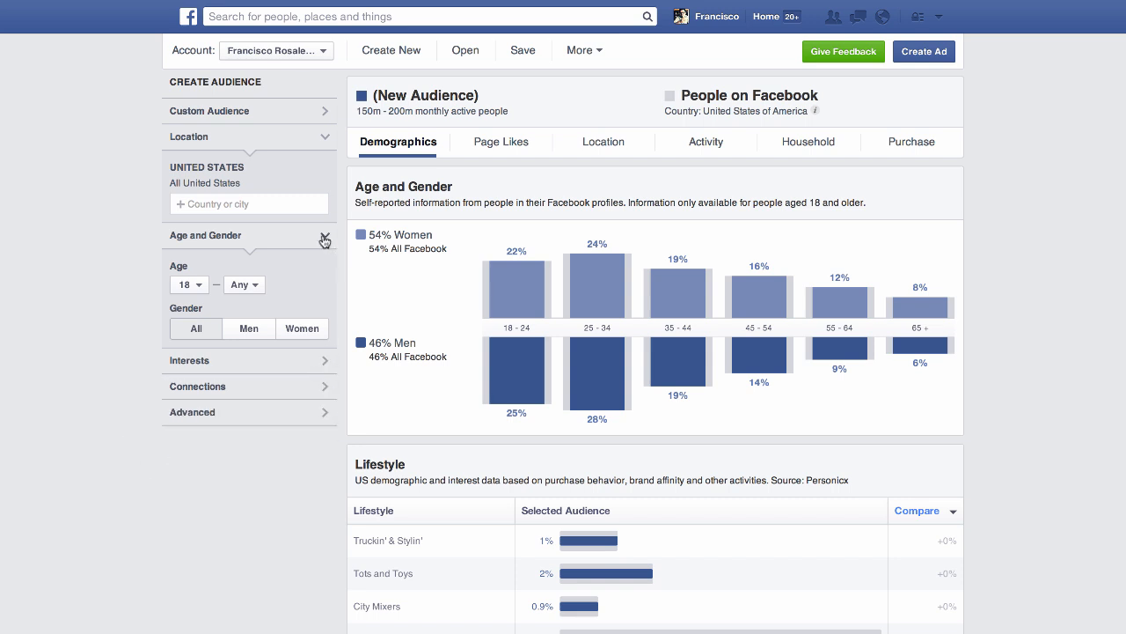
pyautogui.click(324, 239)
pyautogui.click(324, 138)
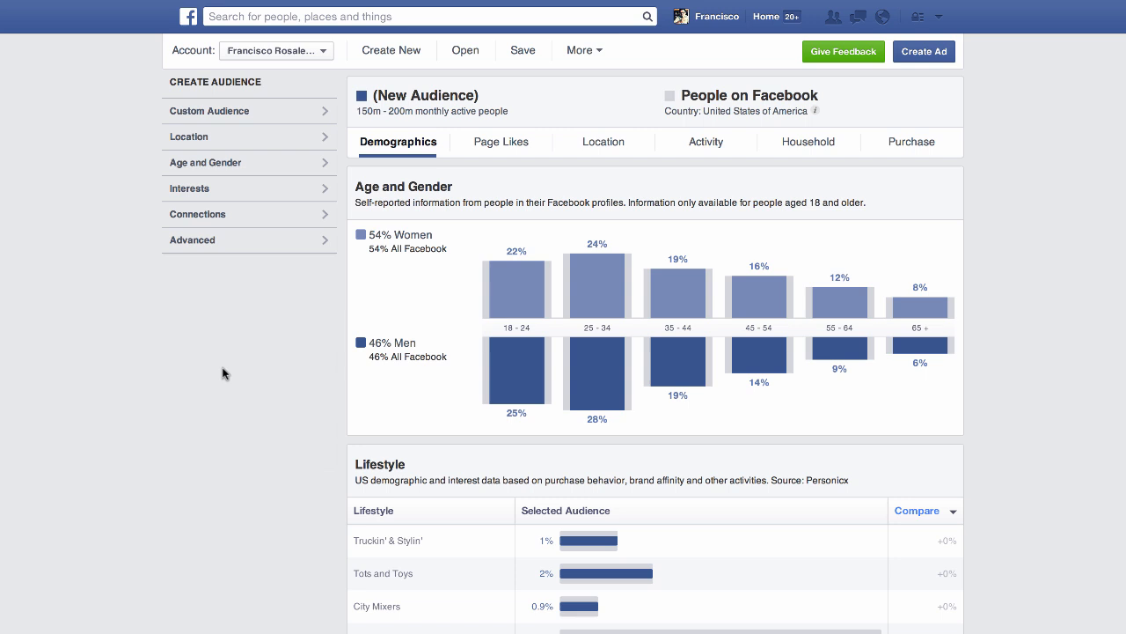
# View the saved custom audiences available for the filter without adding any, and collapse the section again
pyautogui.click(324, 114)
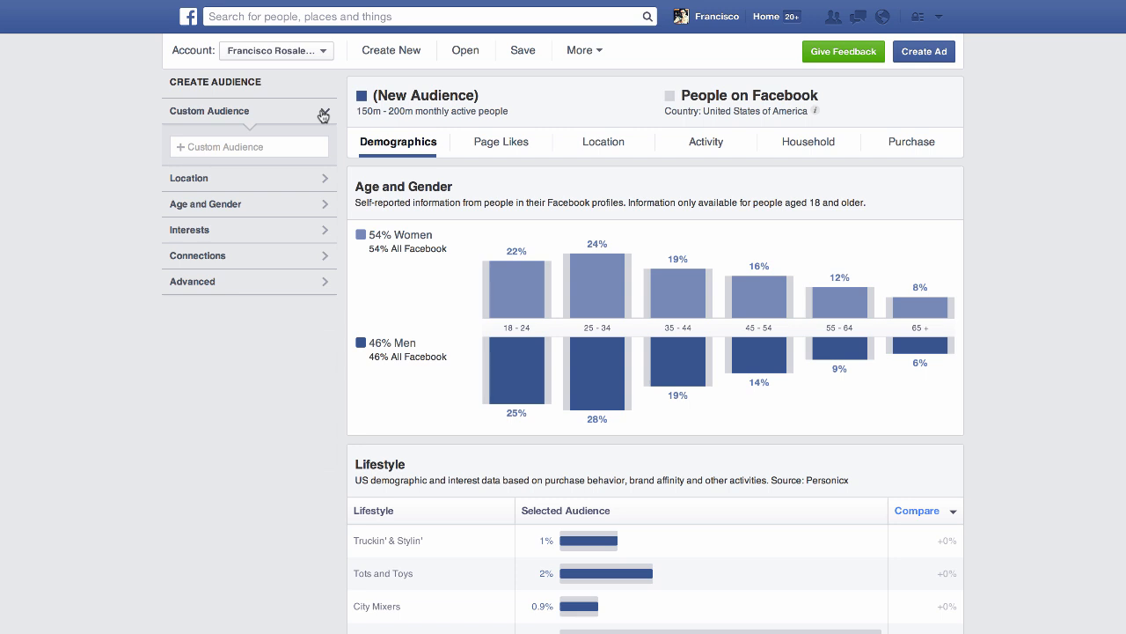
pyautogui.click(181, 148)
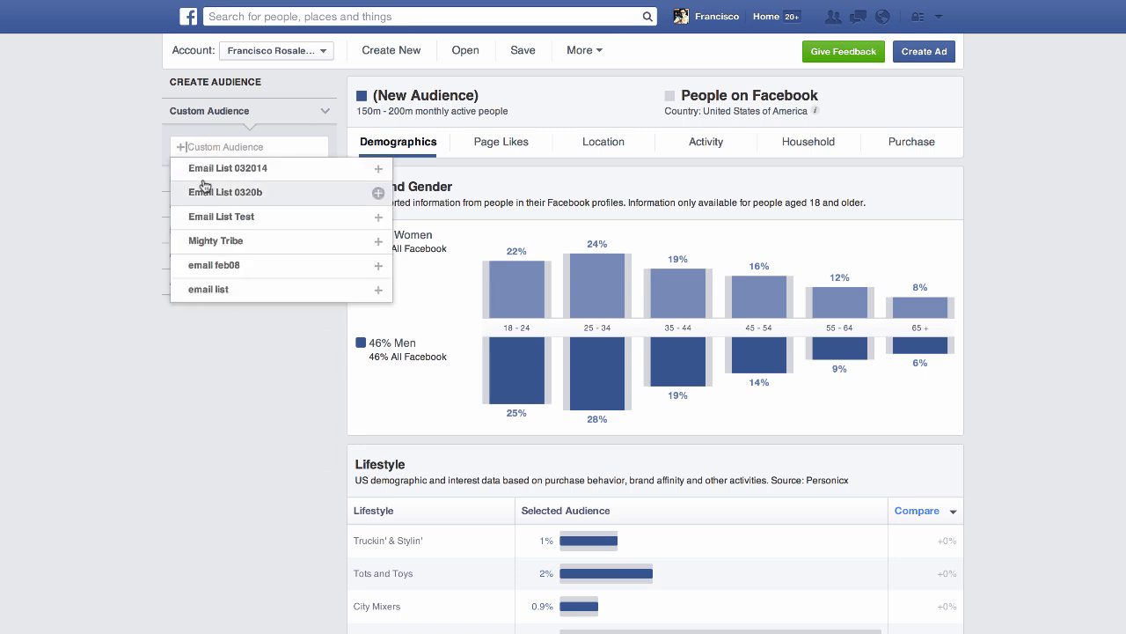
pyautogui.click(125, 159)
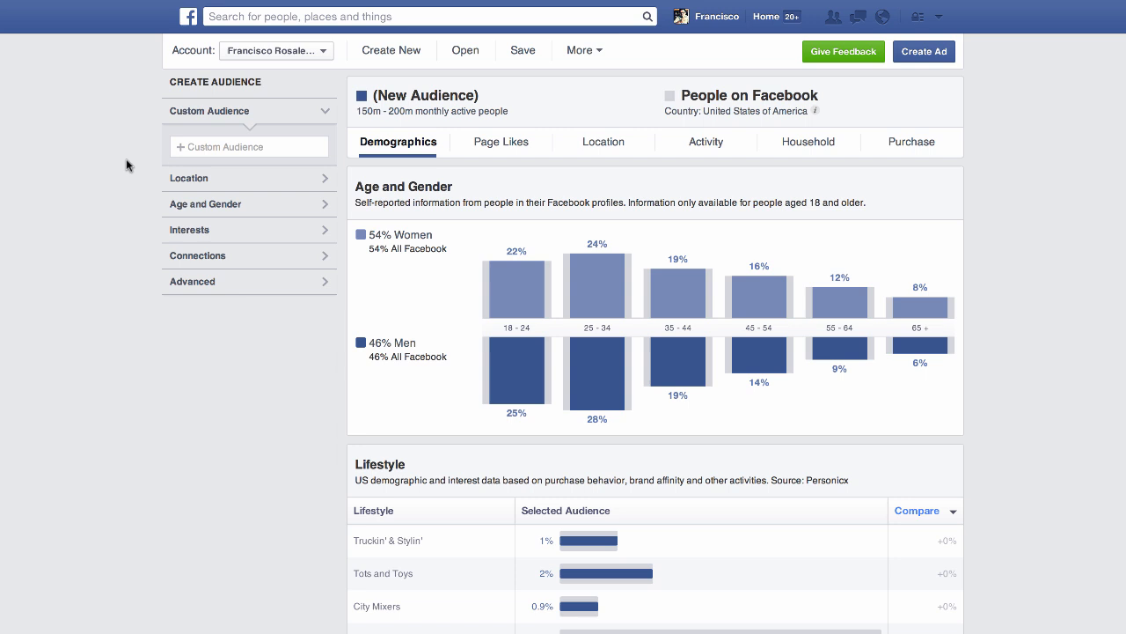
pyautogui.click(325, 111)
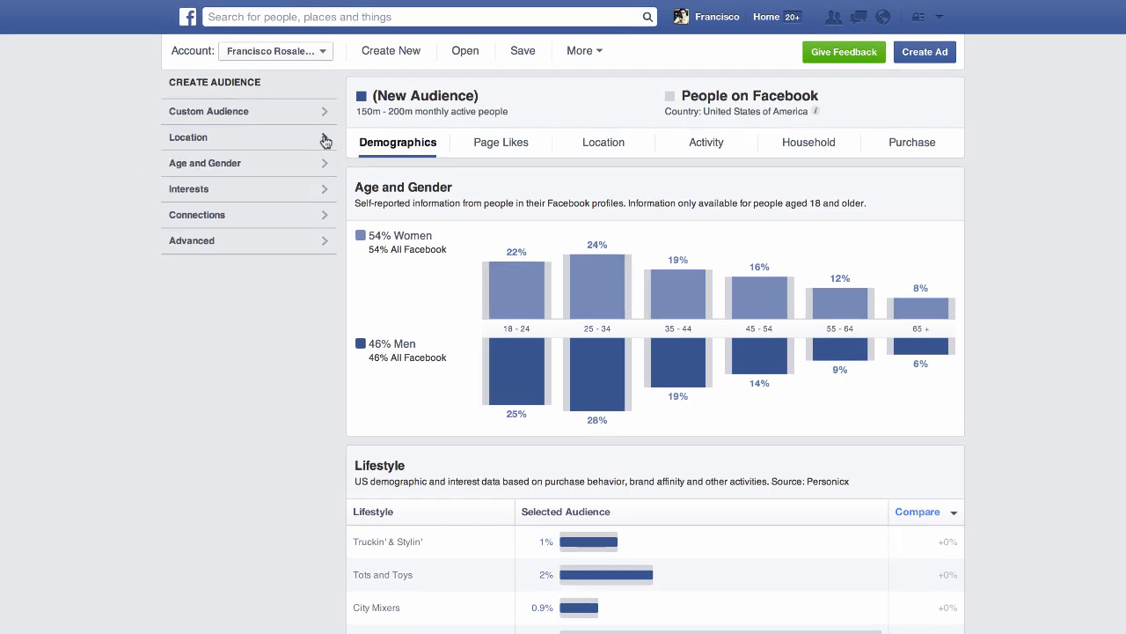
# Add the country Canada to the audience's locations alongside the United States and collapse the Location section
pyautogui.click(325, 138)
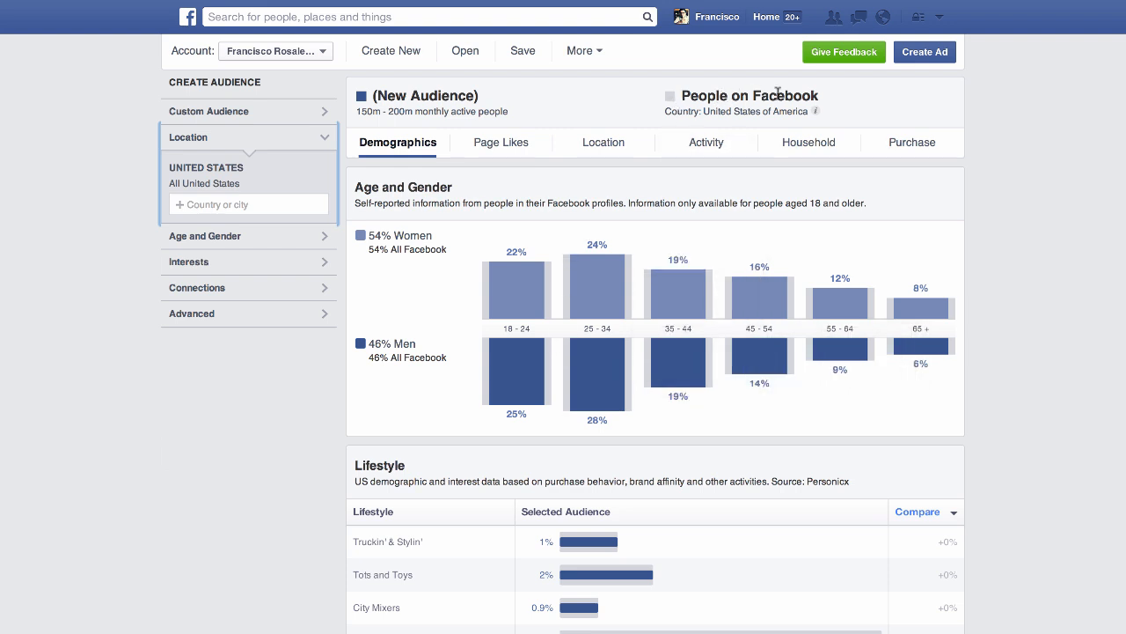
pyautogui.moveTo(569, 263)
pyautogui.click(248, 207)
pyautogui.write('cana')
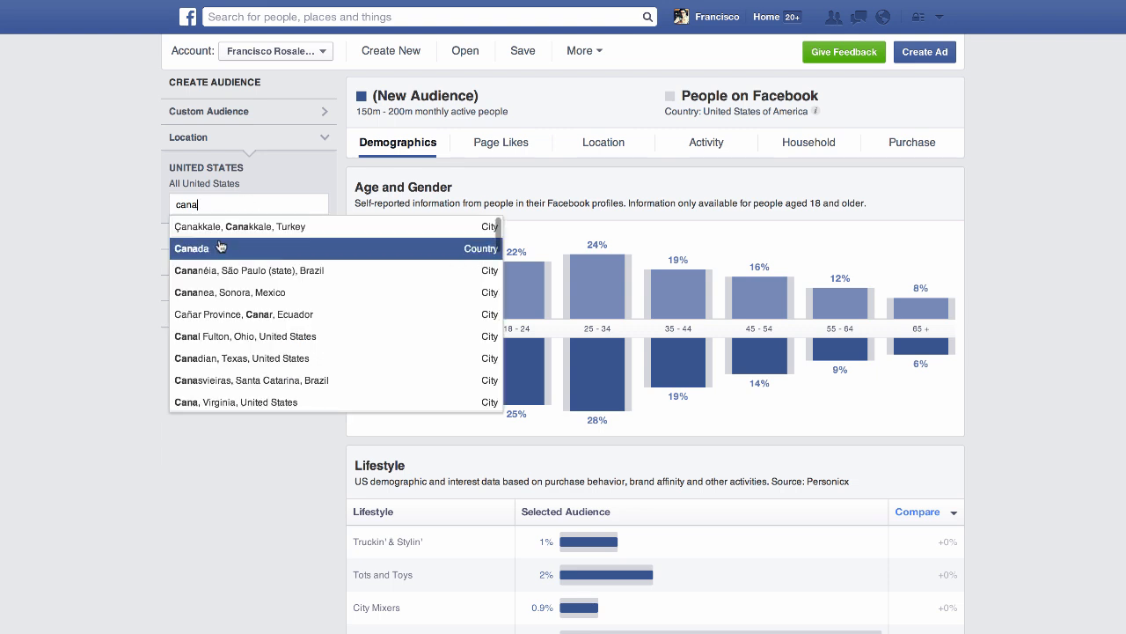
pyautogui.click(209, 247)
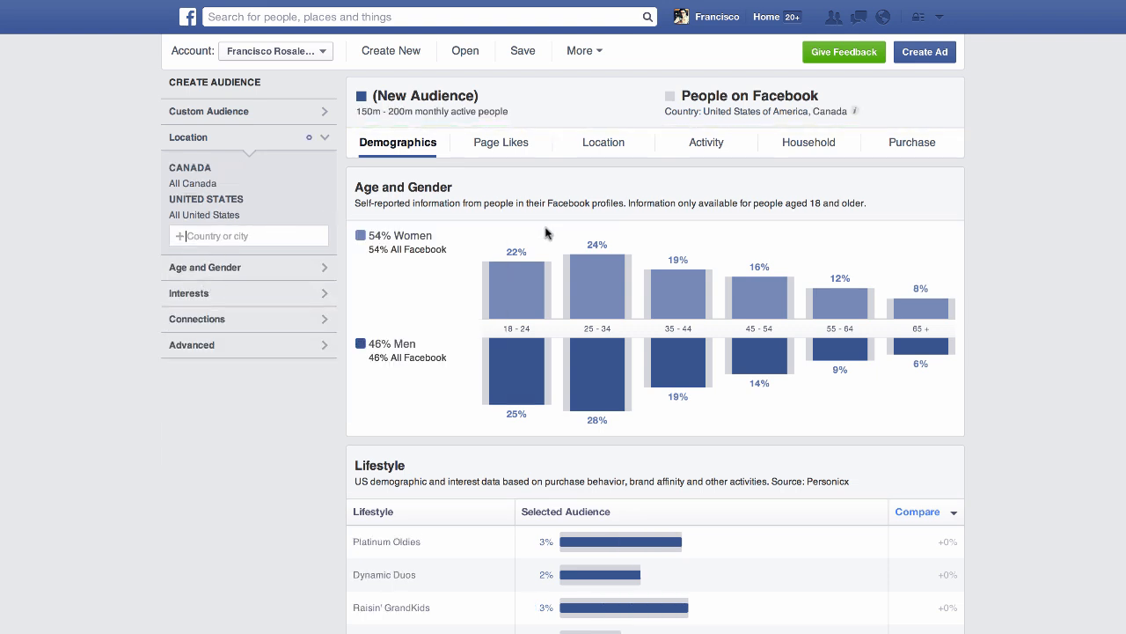
pyautogui.moveTo(249, 219)
pyautogui.click(325, 139)
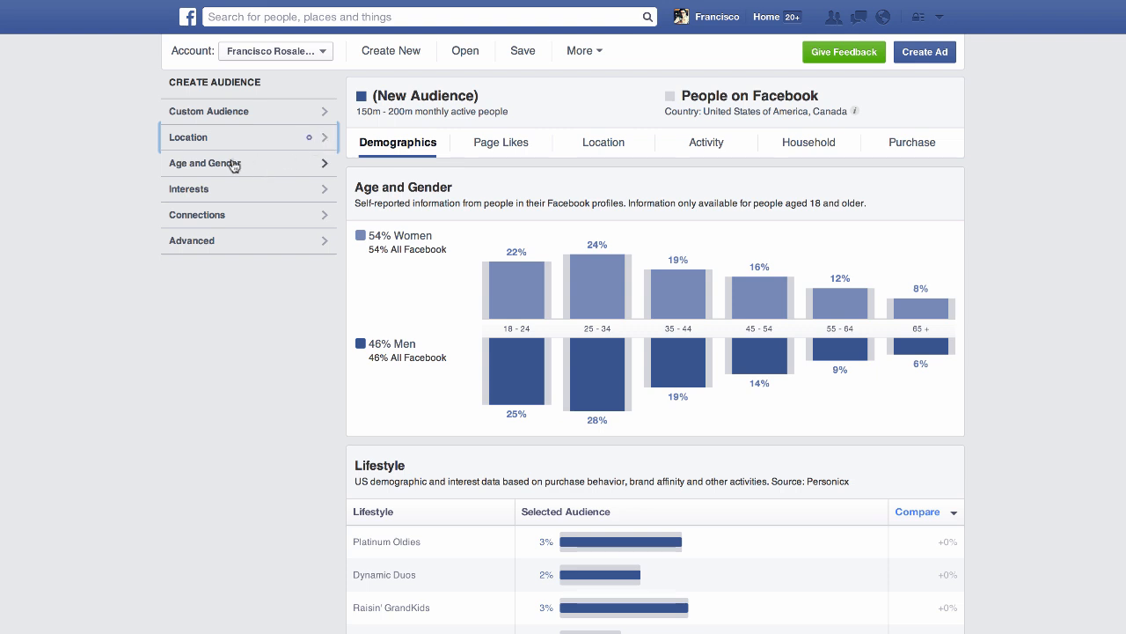
# Set the audience's maximum age to 60 and collapse the Age and Gender section
pyautogui.click(323, 166)
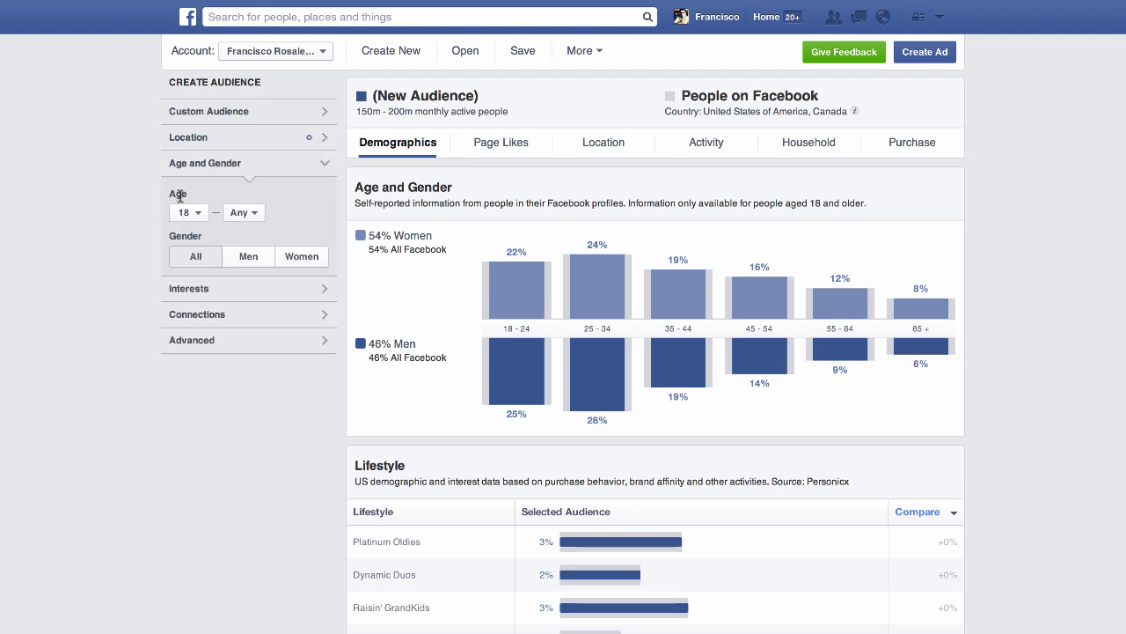
pyautogui.click(243, 214)
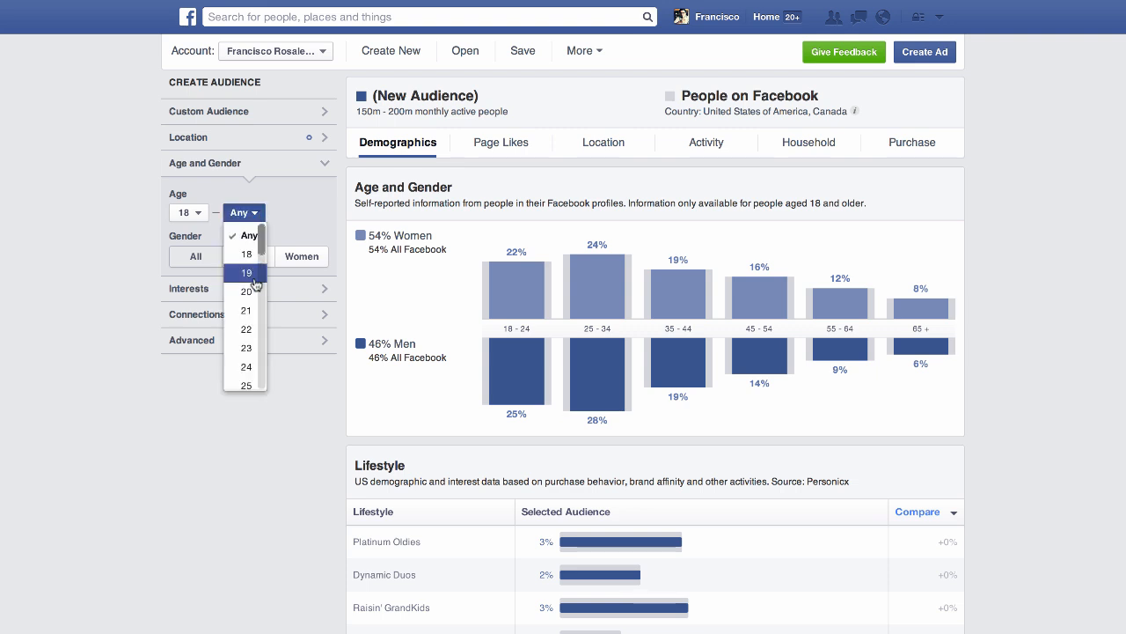
pyautogui.scroll(-5, 248, 282)
pyautogui.scroll(-4, 248, 286)
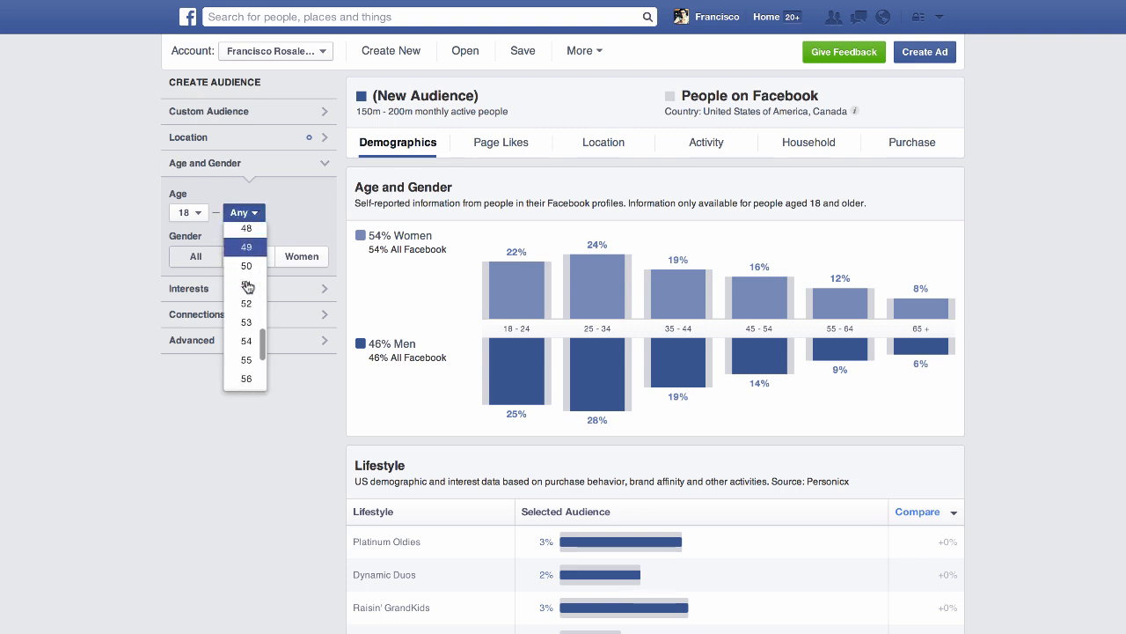
pyautogui.click(246, 331)
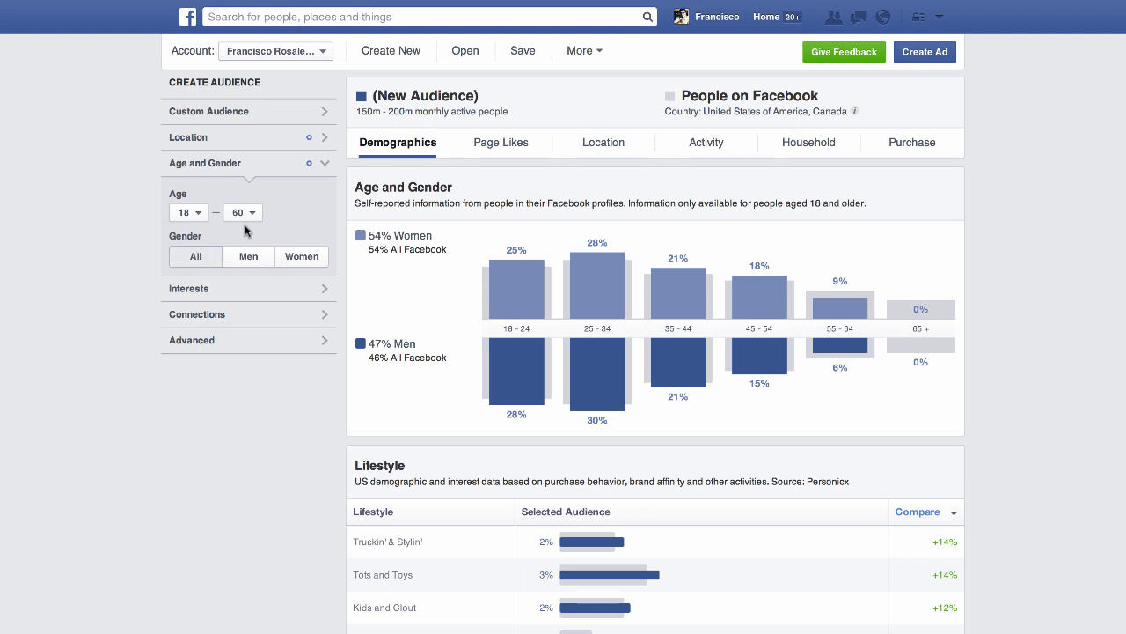
pyautogui.click(325, 167)
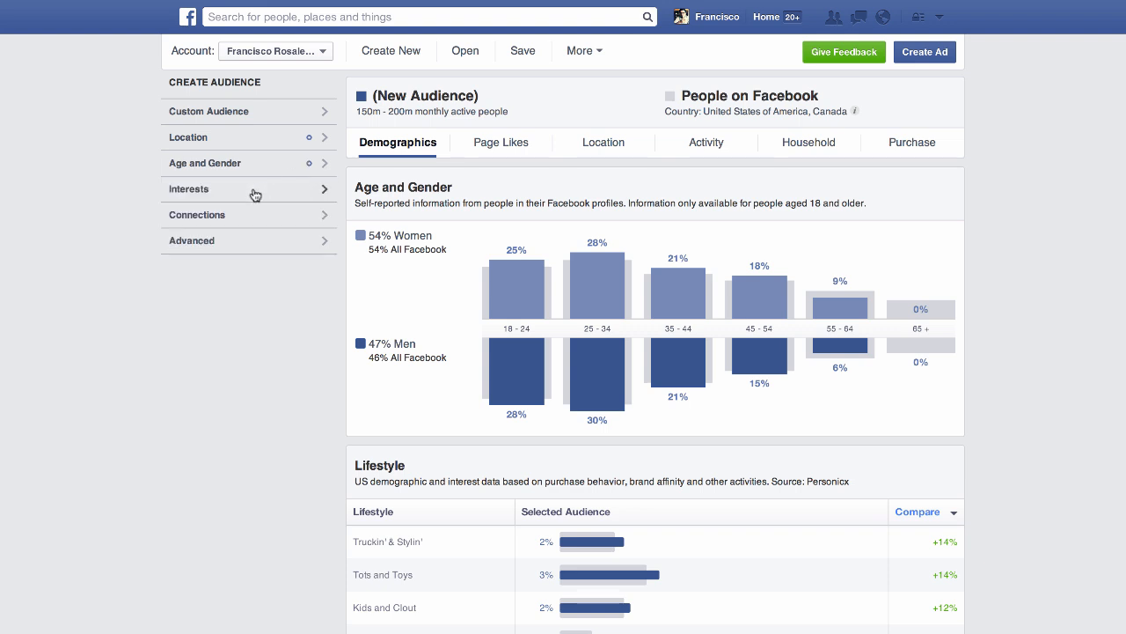
# Add "social media examiner" as an audience interest and collapse the Interests section
pyautogui.click(324, 191)
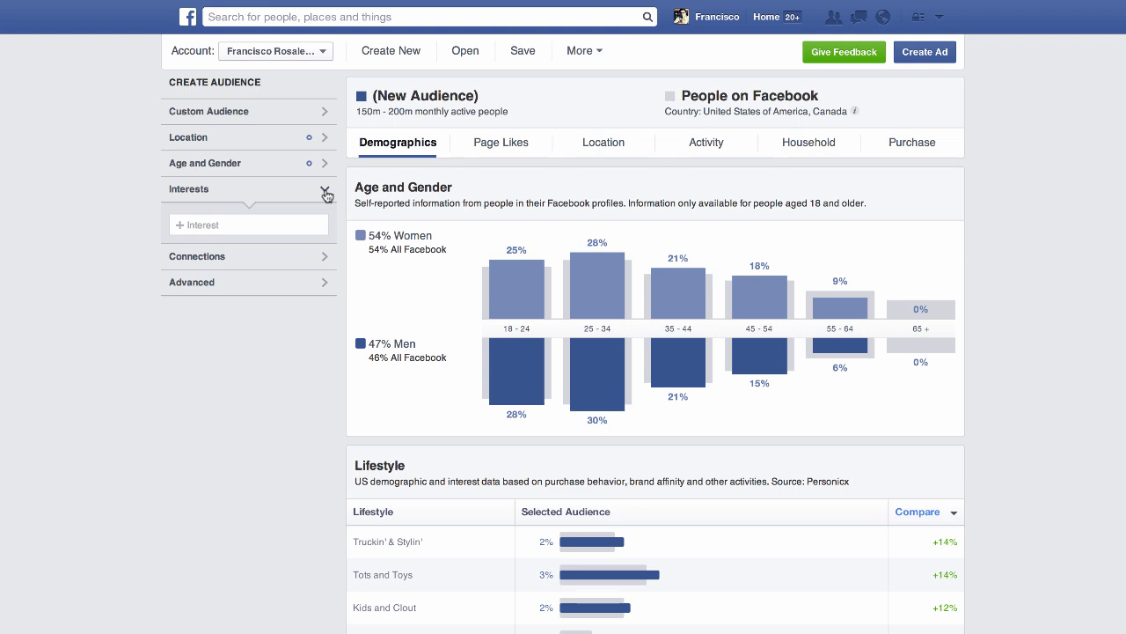
pyautogui.click(207, 224)
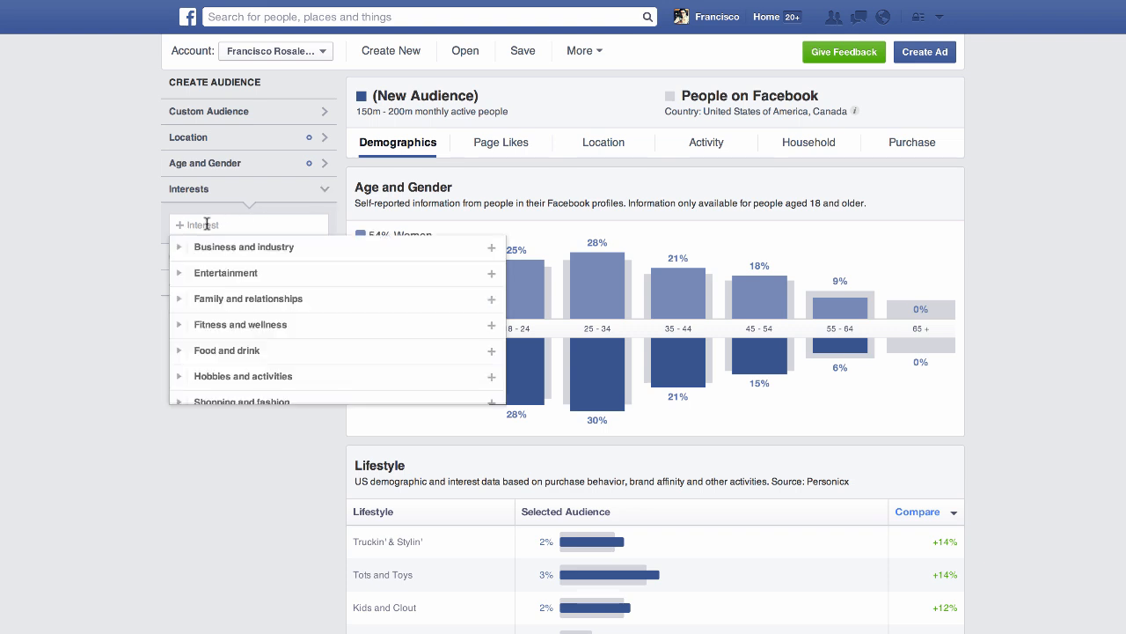
pyautogui.write('social me')
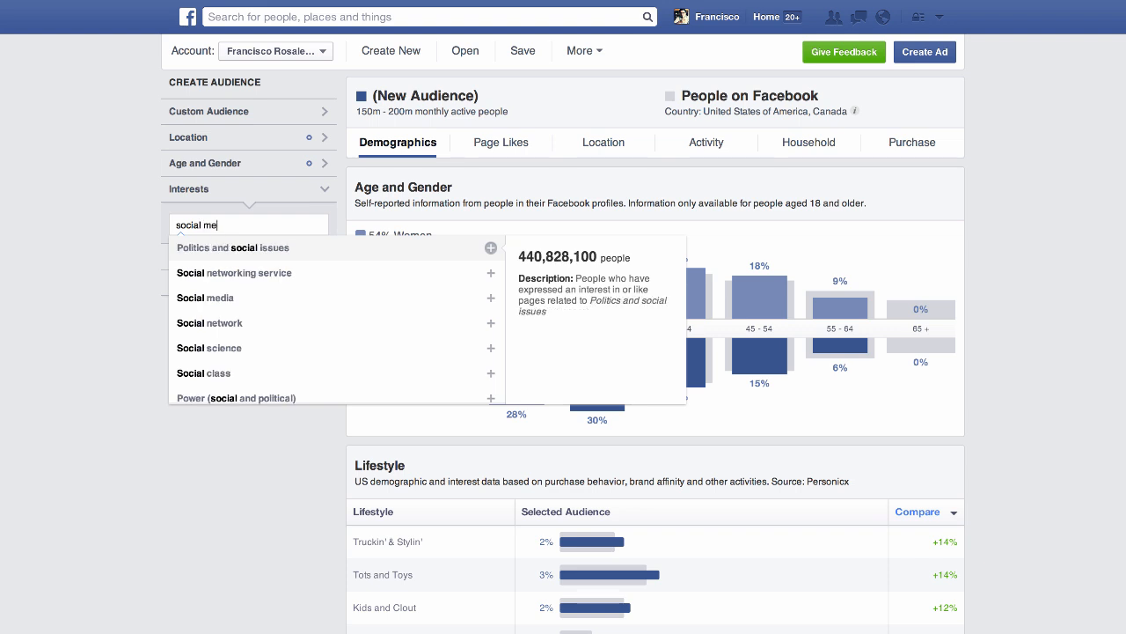
pyautogui.write('dia ex')
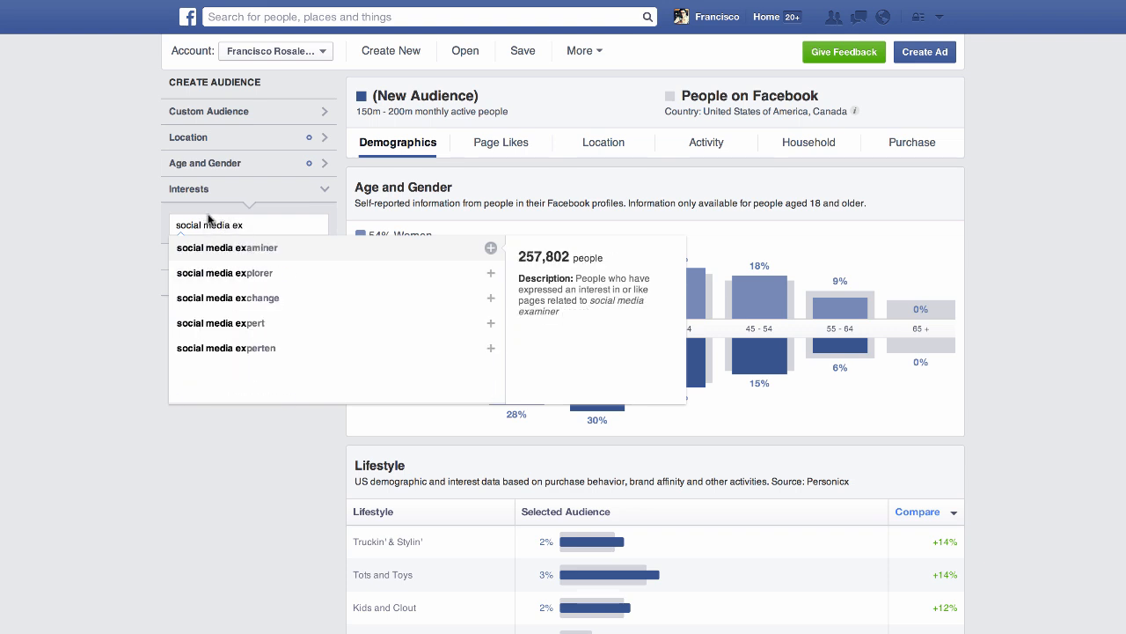
pyautogui.click(251, 249)
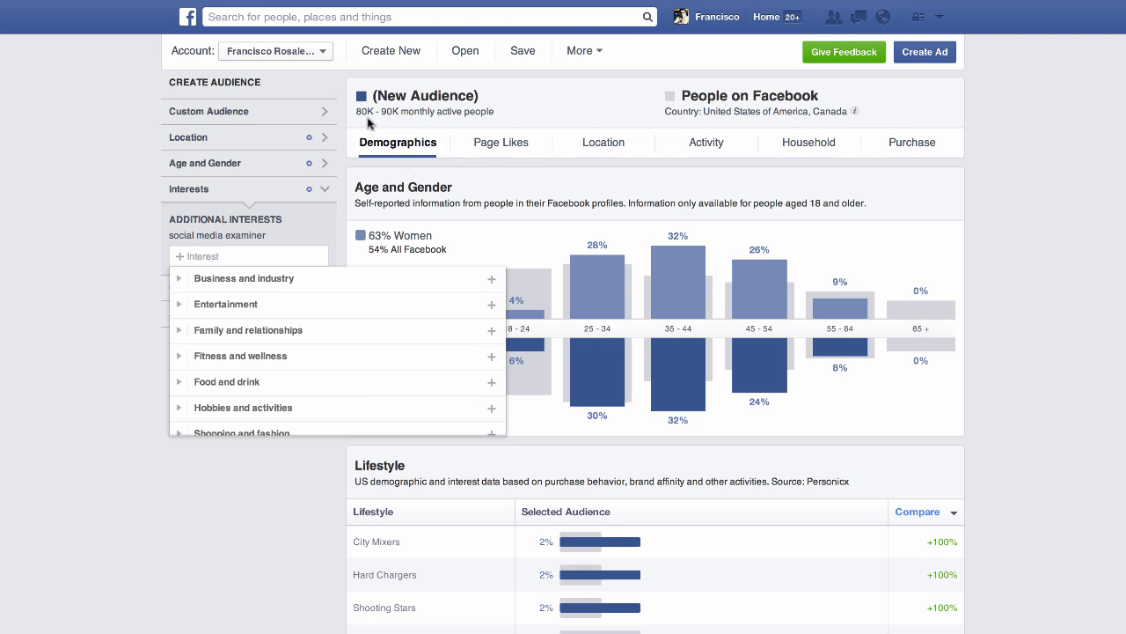
pyautogui.click(110, 152)
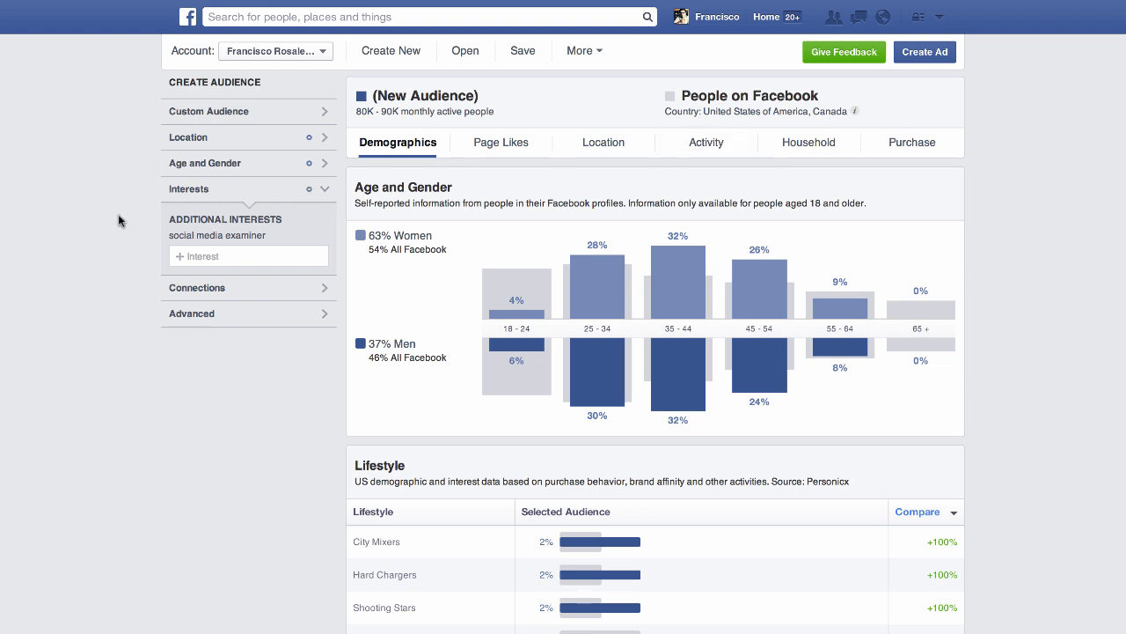
pyautogui.click(325, 191)
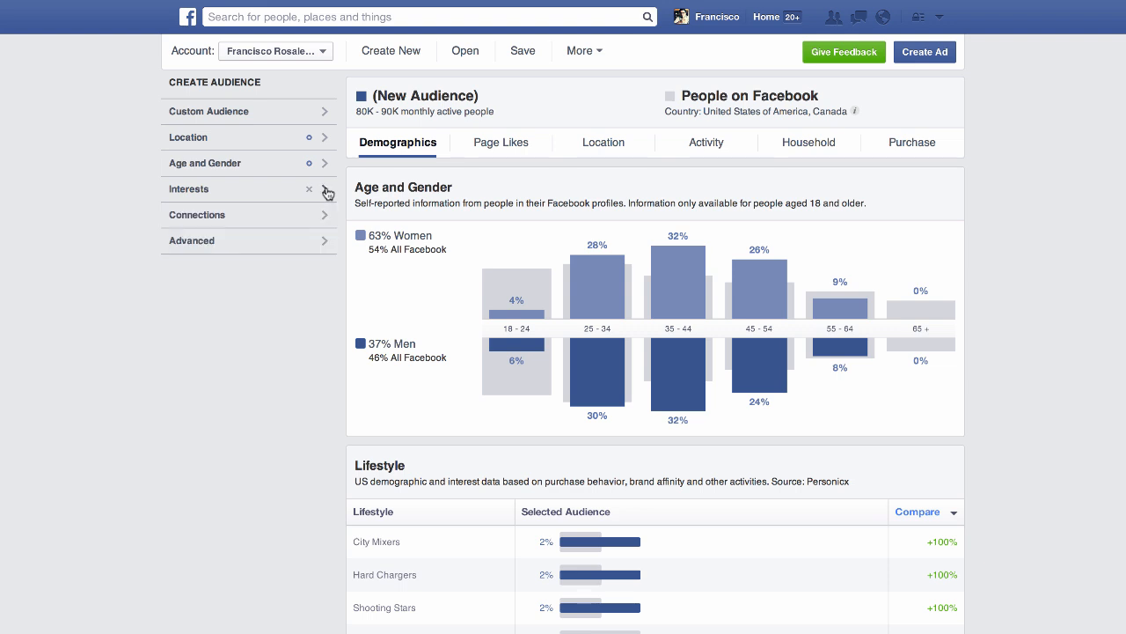
# Limit the audience to people not connected to the SocialMouths page and collapse the Connections section
pyautogui.click(326, 215)
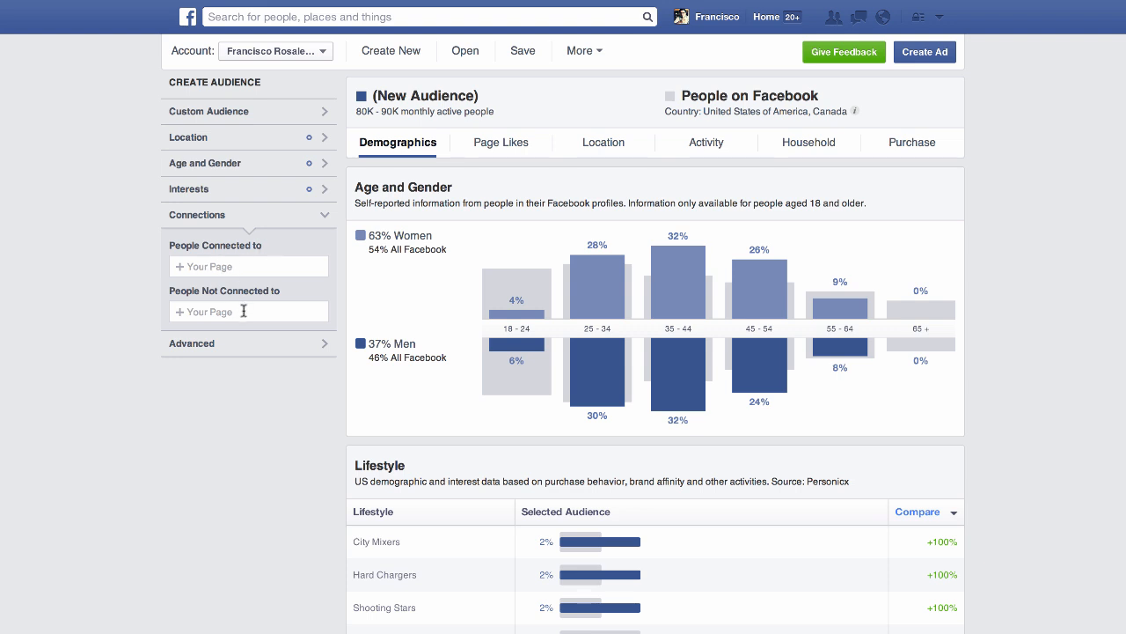
pyautogui.click(181, 312)
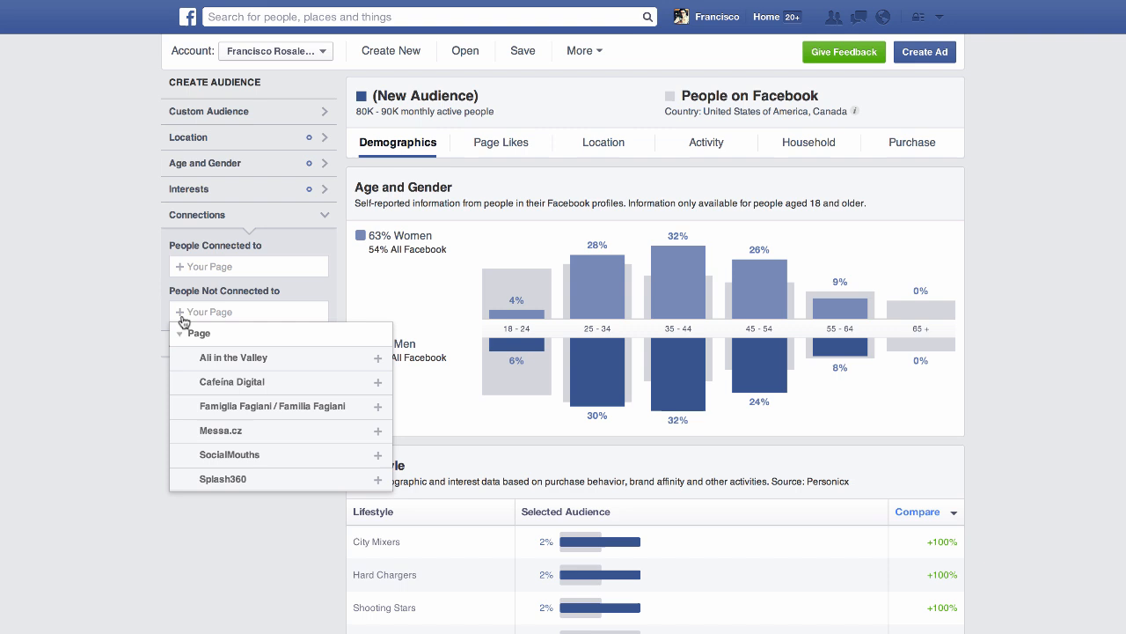
pyautogui.click(223, 455)
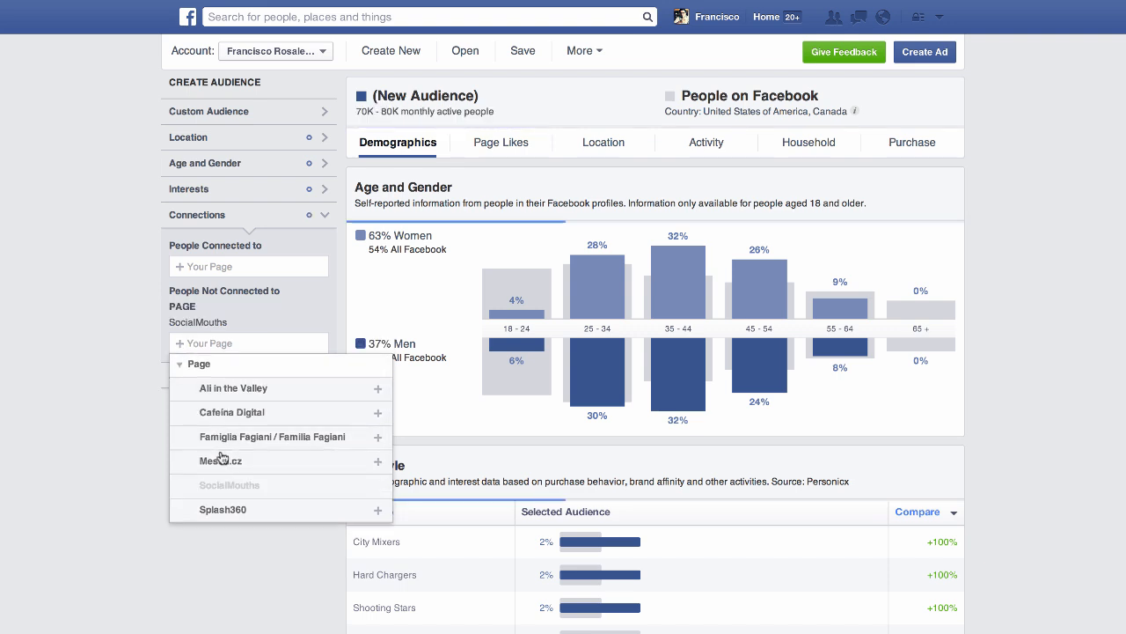
pyautogui.click(121, 342)
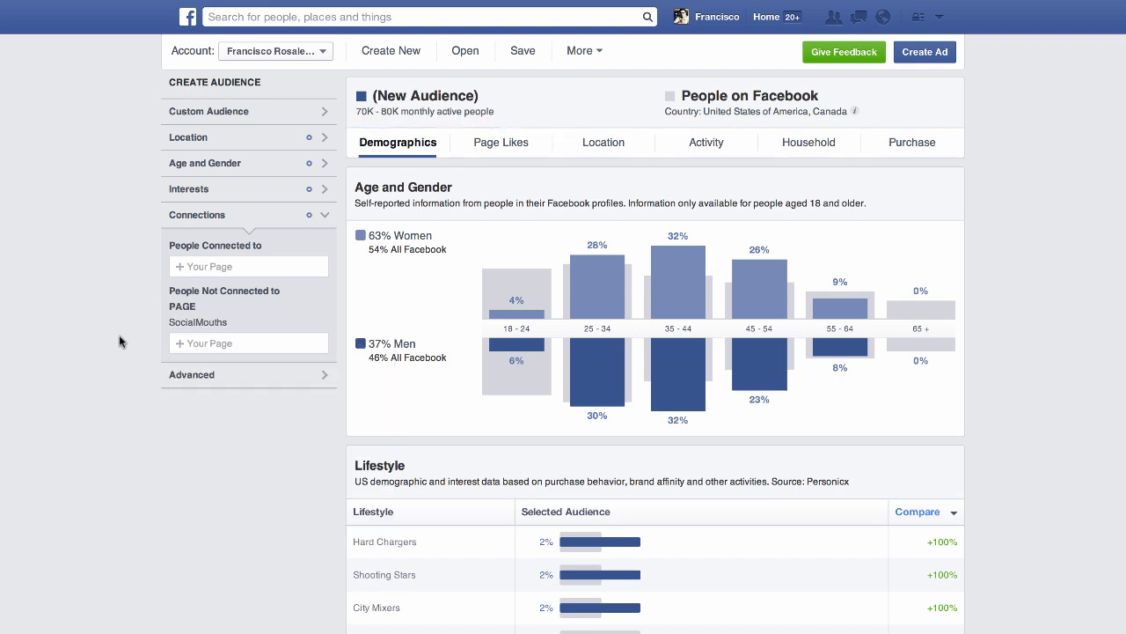
pyautogui.click(324, 218)
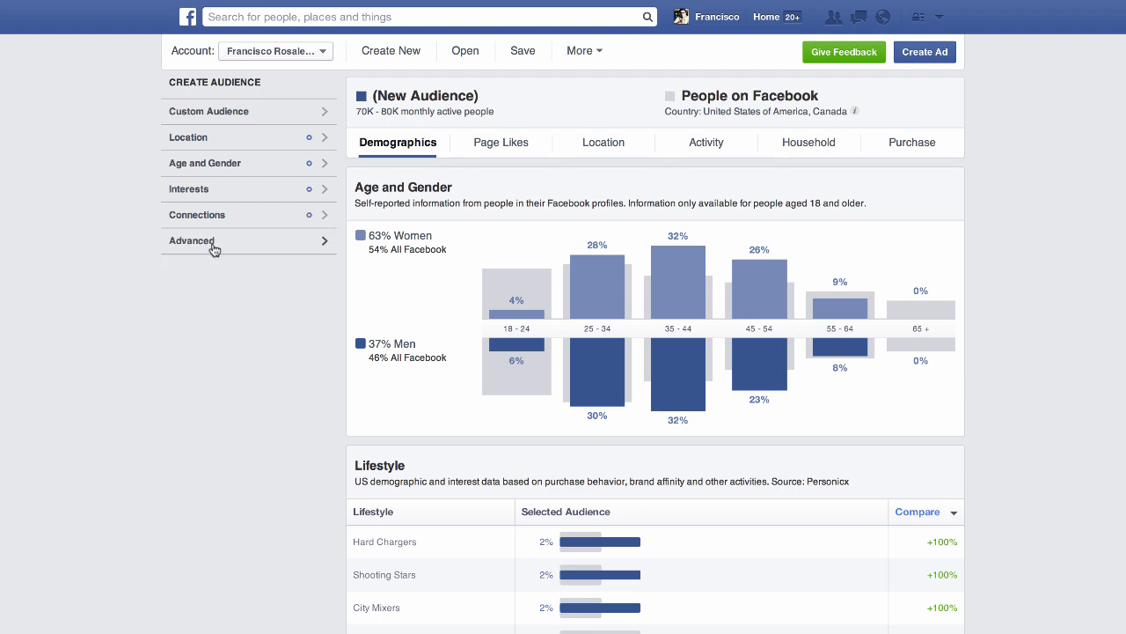
# Review the Education and Work options among the advanced audience filters, then collapse the Advanced section
pyautogui.click(324, 243)
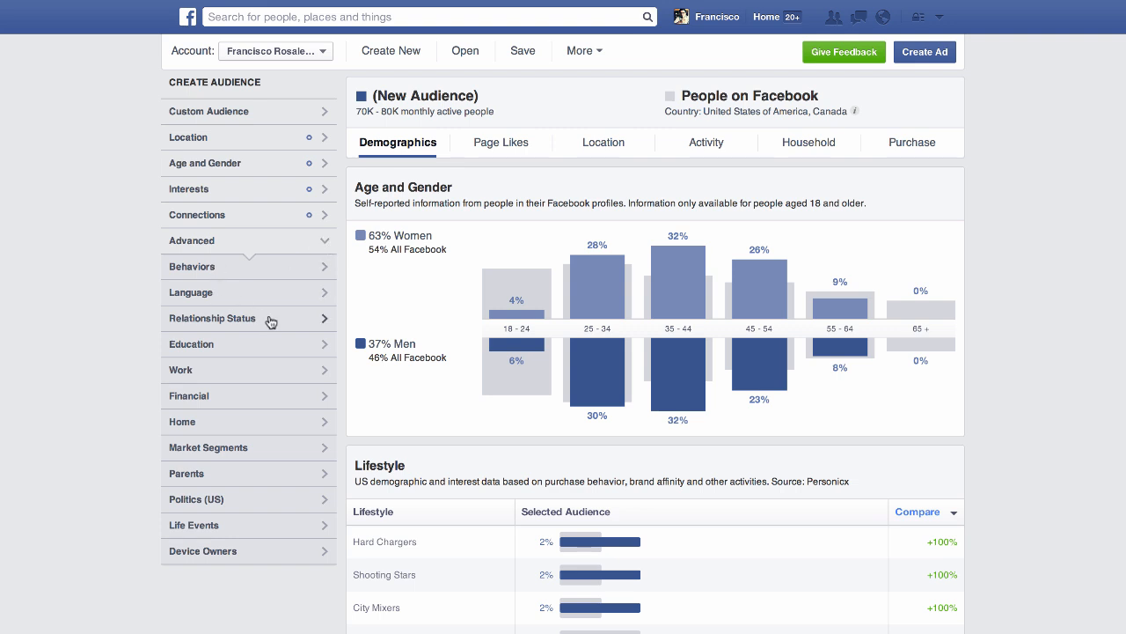
pyautogui.click(324, 346)
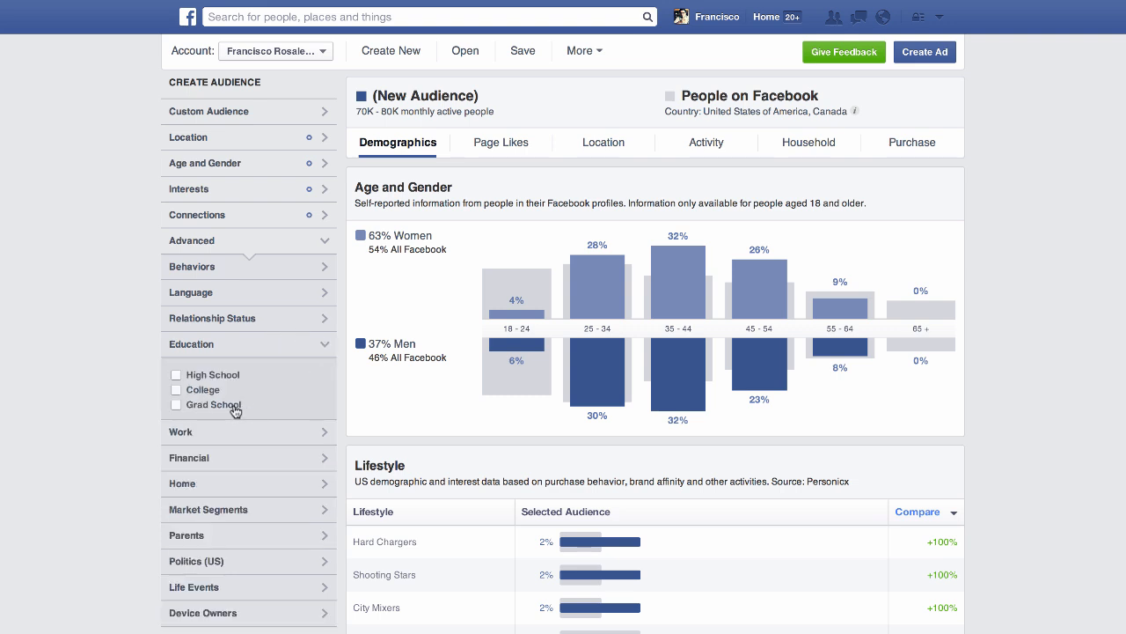
pyautogui.click(323, 433)
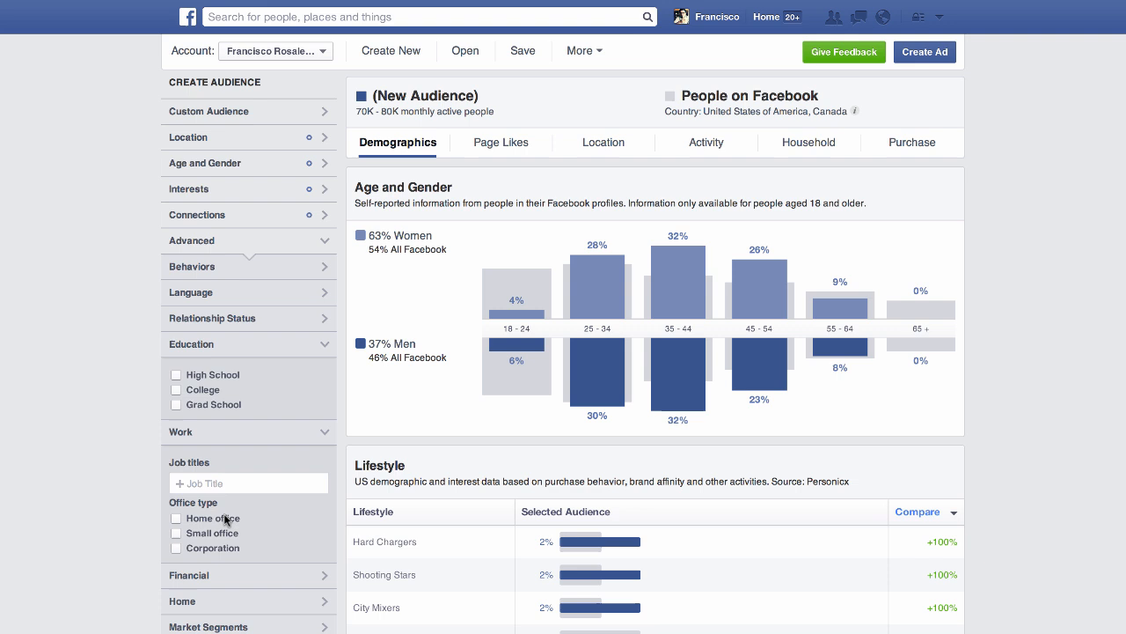
pyautogui.click(324, 434)
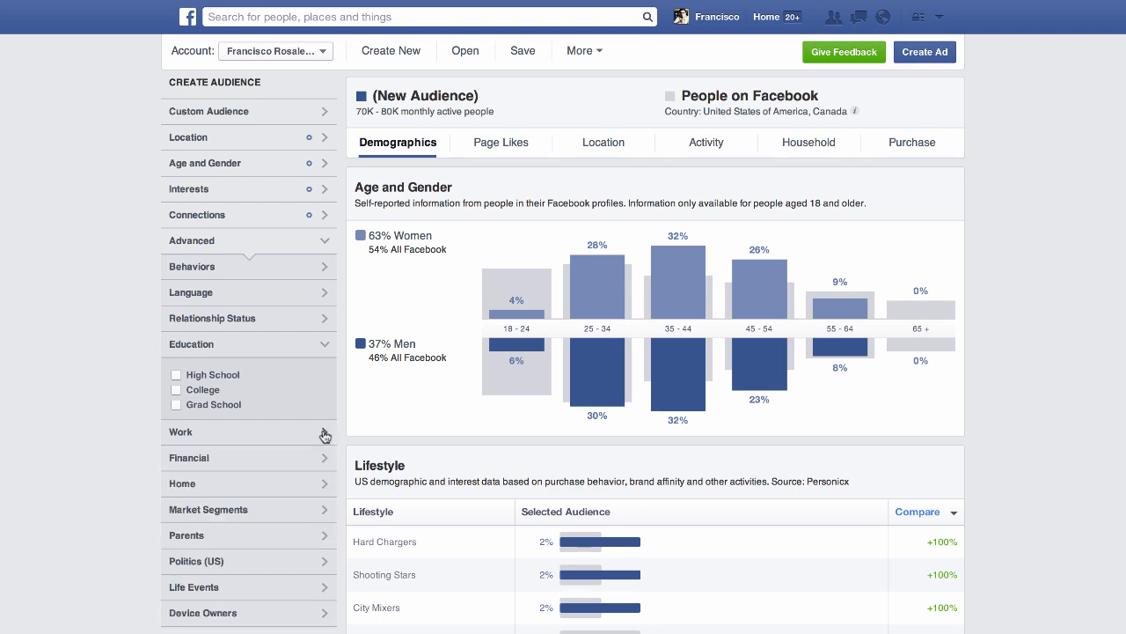
pyautogui.click(325, 348)
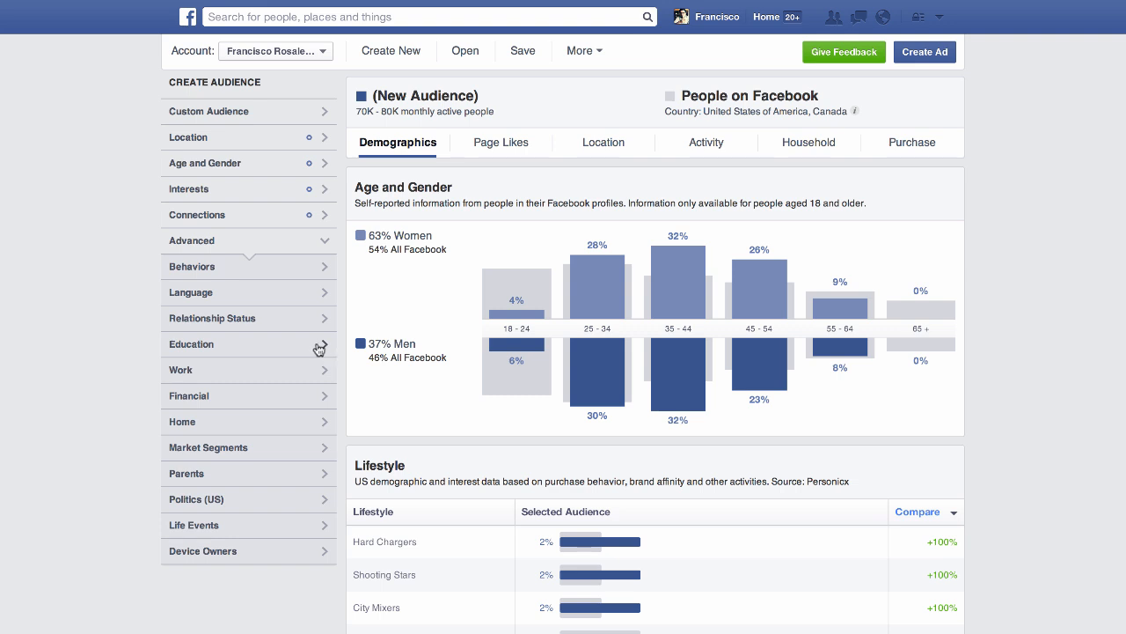
pyautogui.click(325, 242)
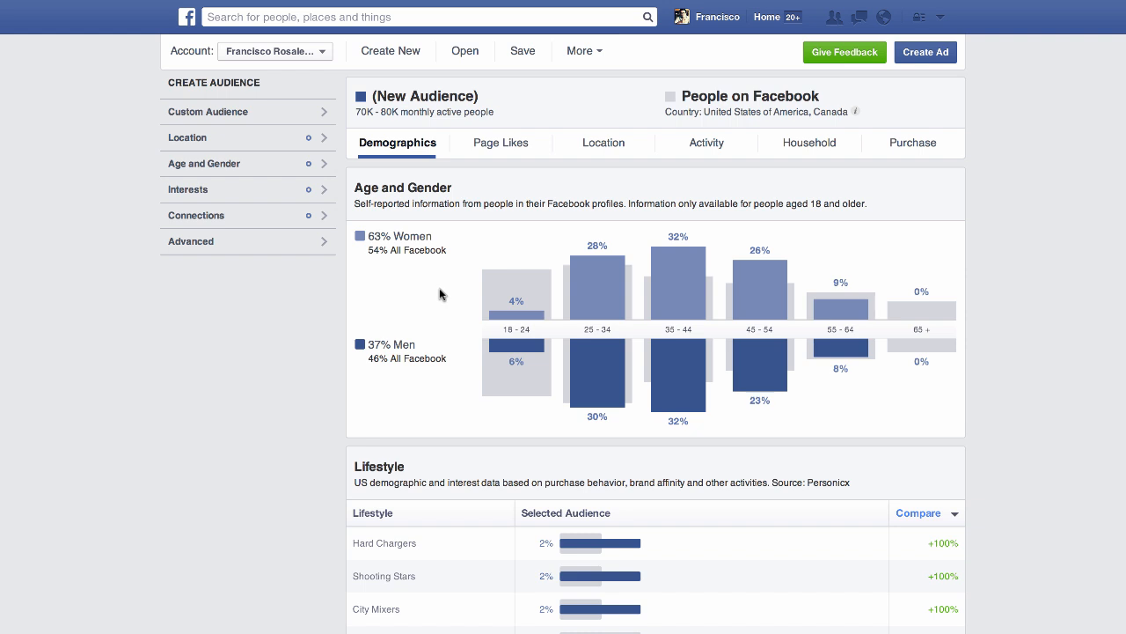
# Examine the audience's age and gender chart and compare its Lifestyle groups with Facebook users overall
pyautogui.moveTo(673, 272)
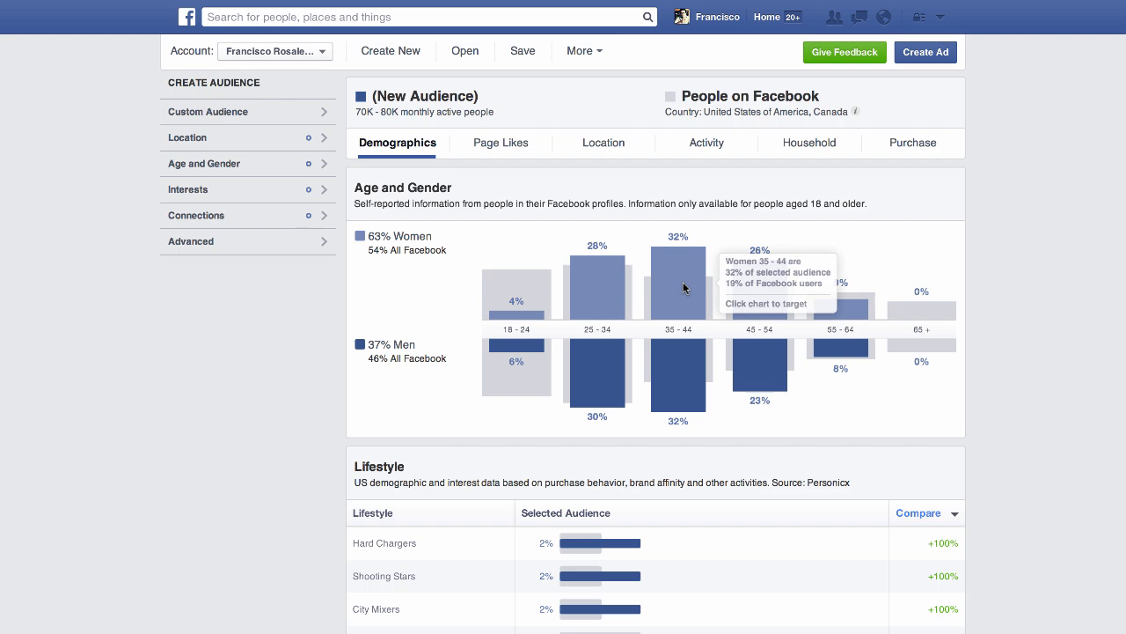
pyautogui.scroll(-4, 1039, 299)
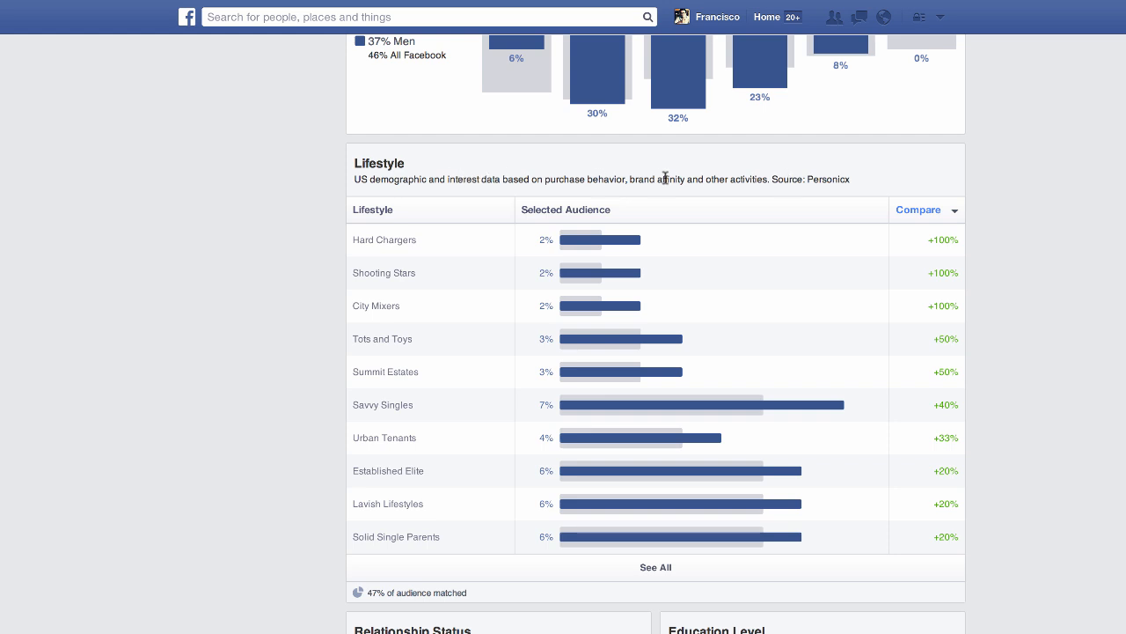
pyautogui.moveTo(612, 338)
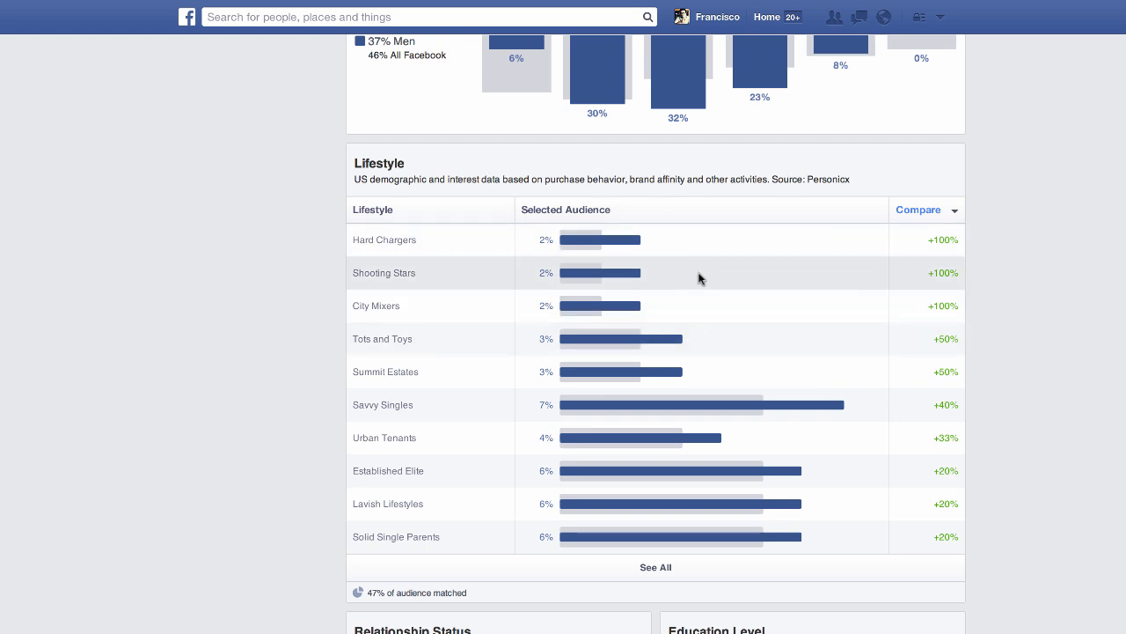
pyautogui.moveTo(630, 242)
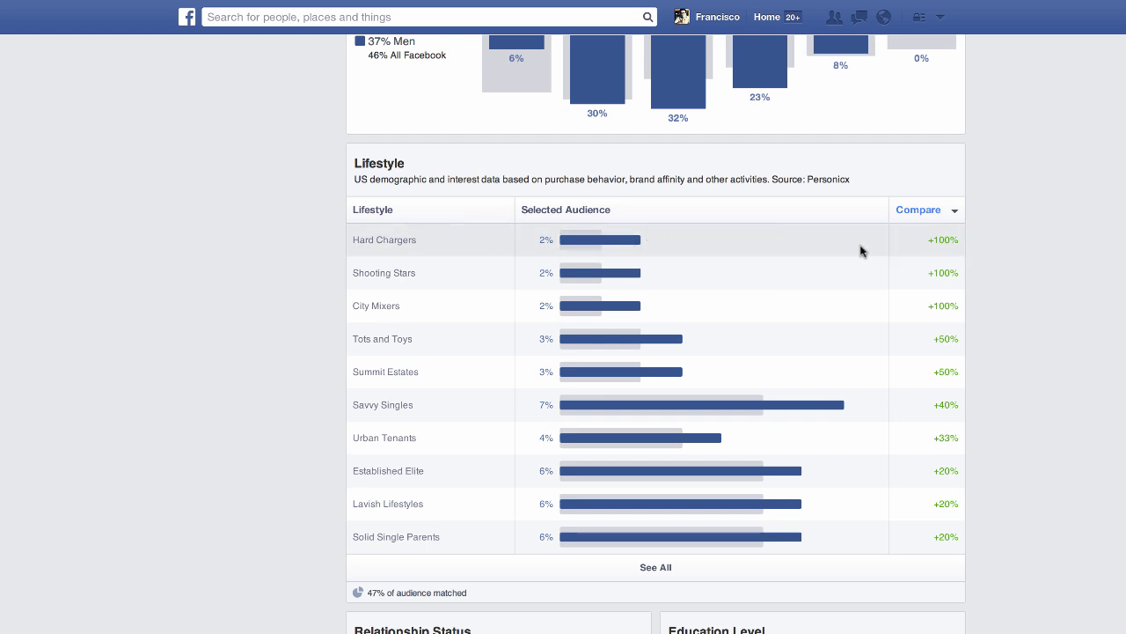
pyautogui.moveTo(942, 240)
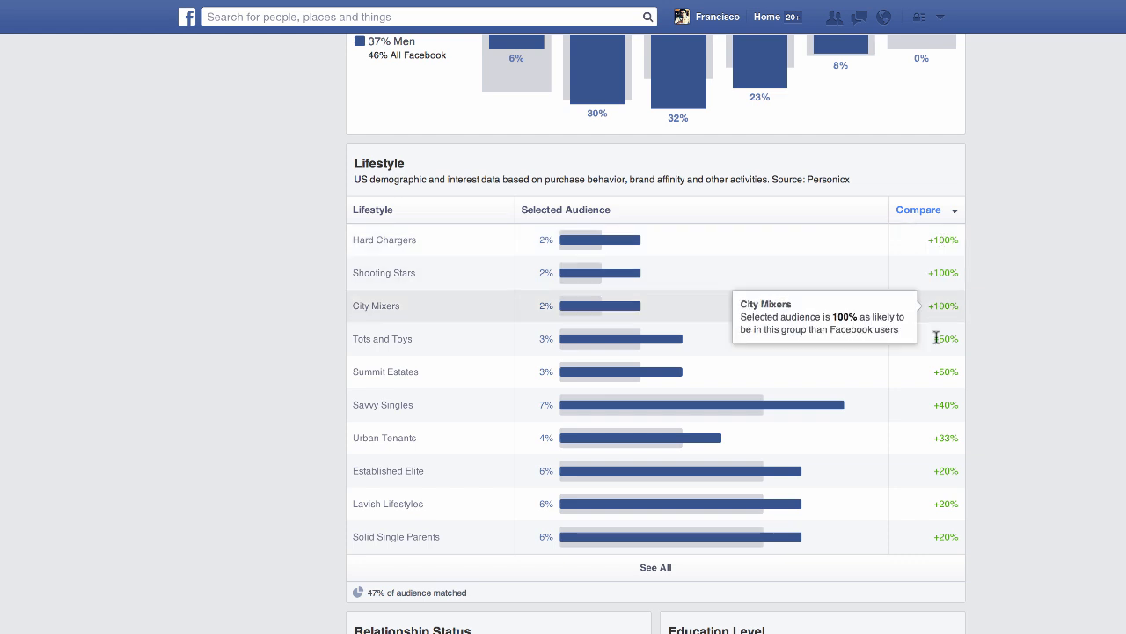
pyautogui.moveTo(797, 506)
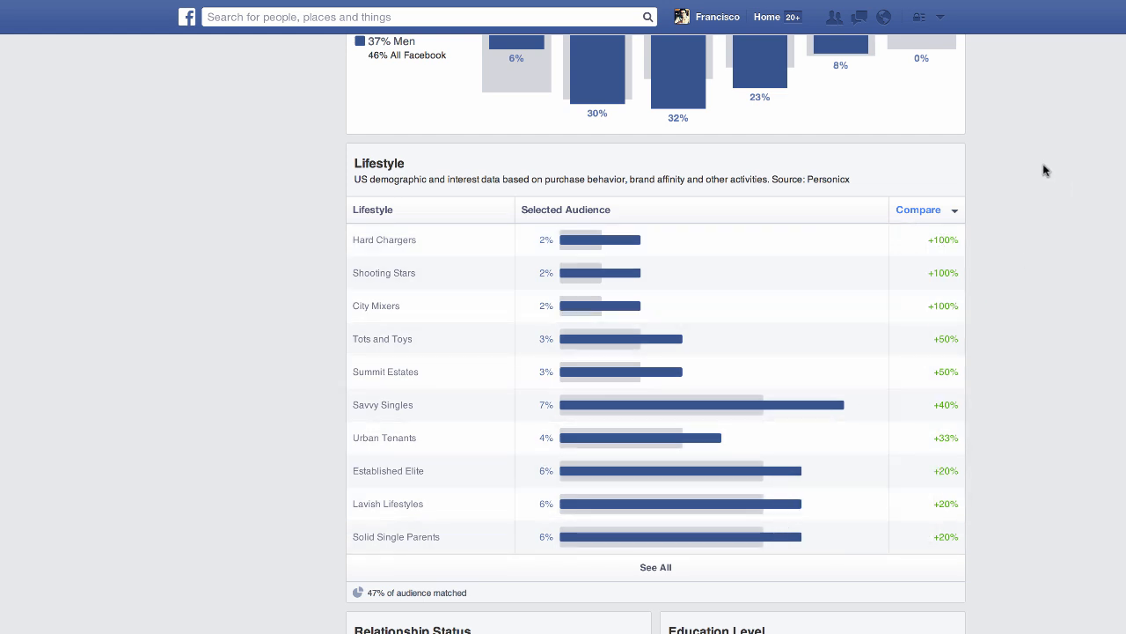
# Examine the audience's Relationship Status and Education Level charts, including the High School and Grad School comparisons
pyautogui.scroll(-5, 1046, 203)
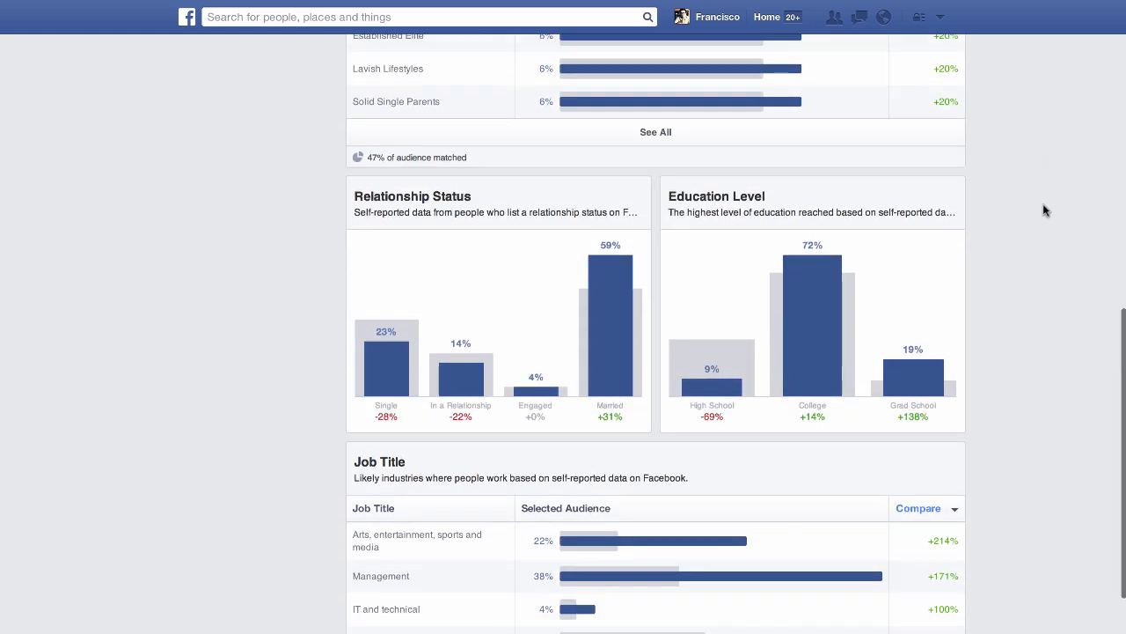
pyautogui.scroll(1, 1046, 209)
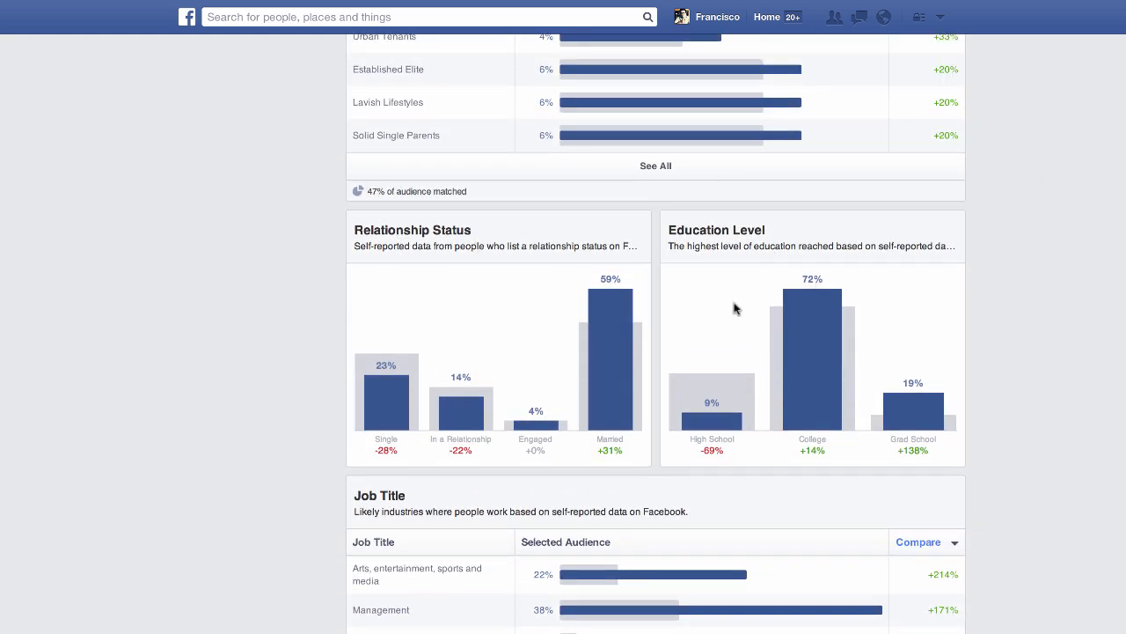
pyautogui.moveTo(953, 417)
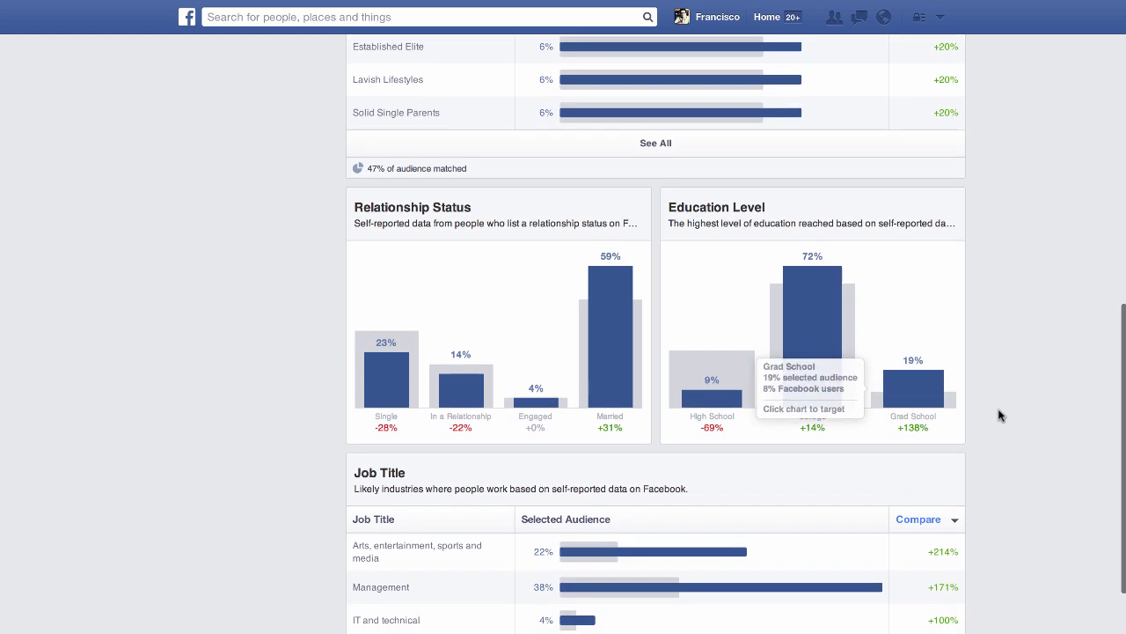
pyautogui.scroll(-3, 998, 415)
pyautogui.moveTo(384, 320)
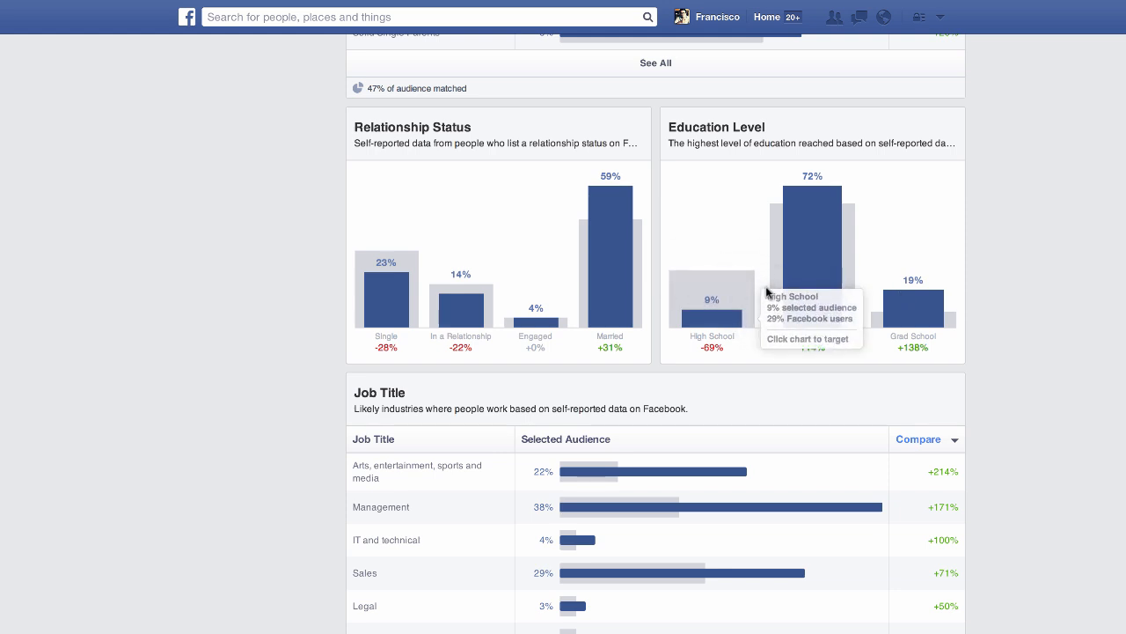
pyautogui.scroll(-5, 992, 292)
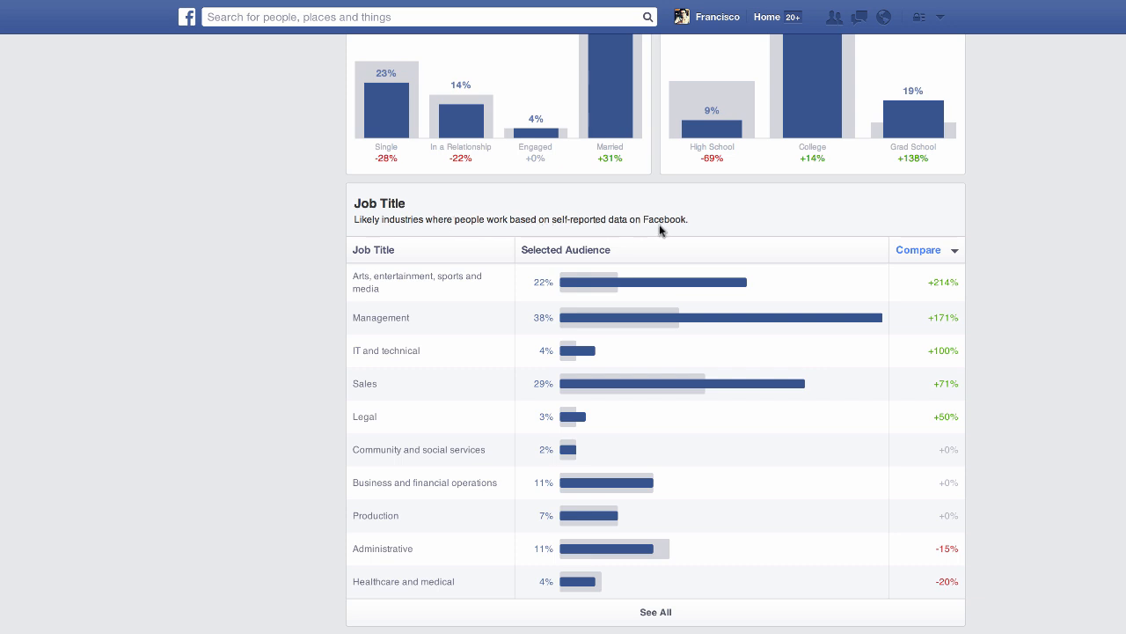
pyautogui.scroll(3, 750, 227)
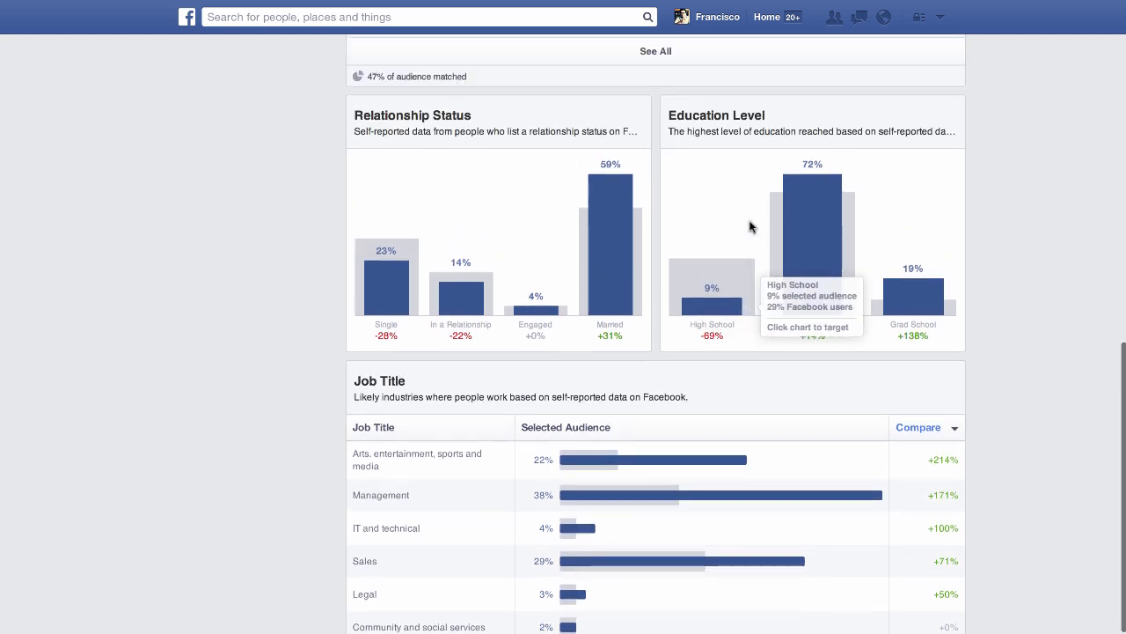
pyautogui.scroll(4, 749, 225)
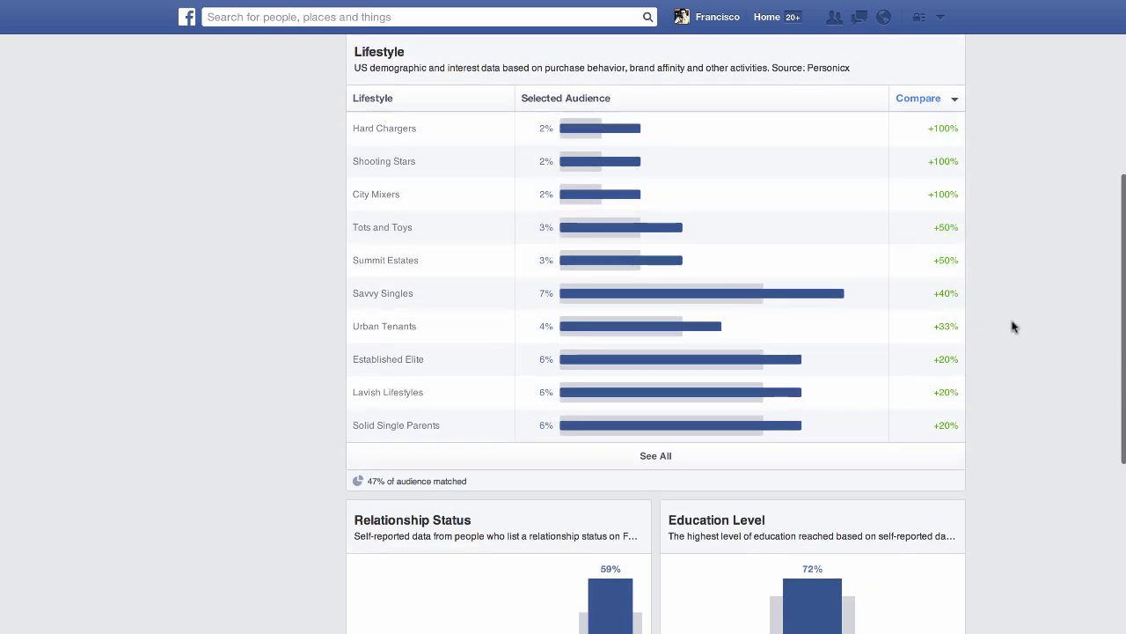
pyautogui.scroll(-3, 1013, 326)
pyautogui.scroll(-2, 1012, 326)
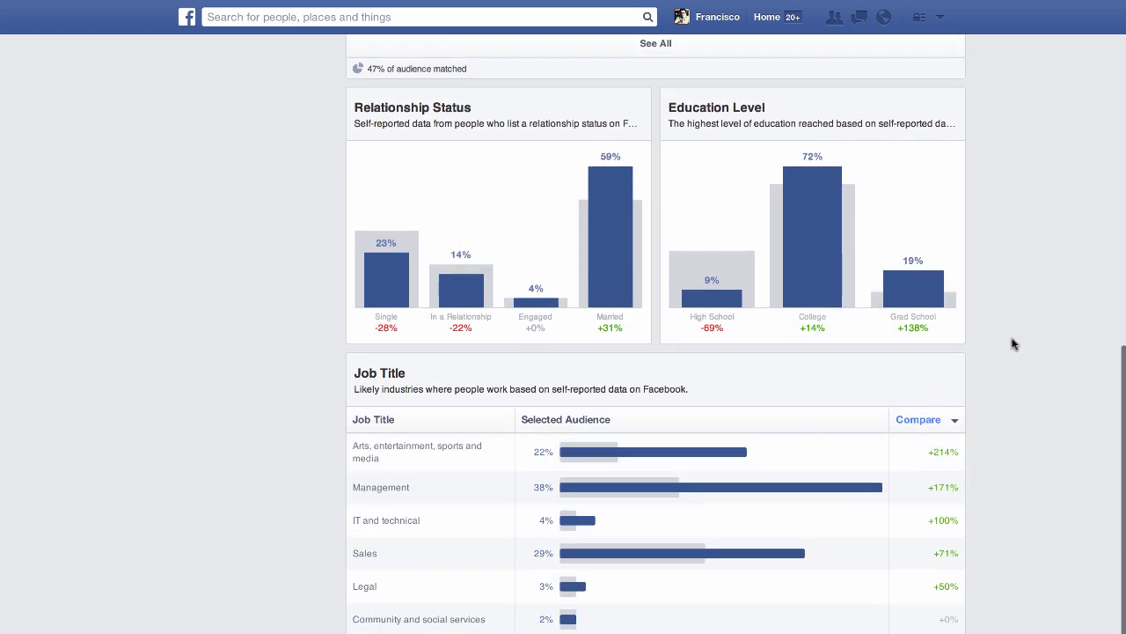
pyautogui.scroll(-1, 1012, 344)
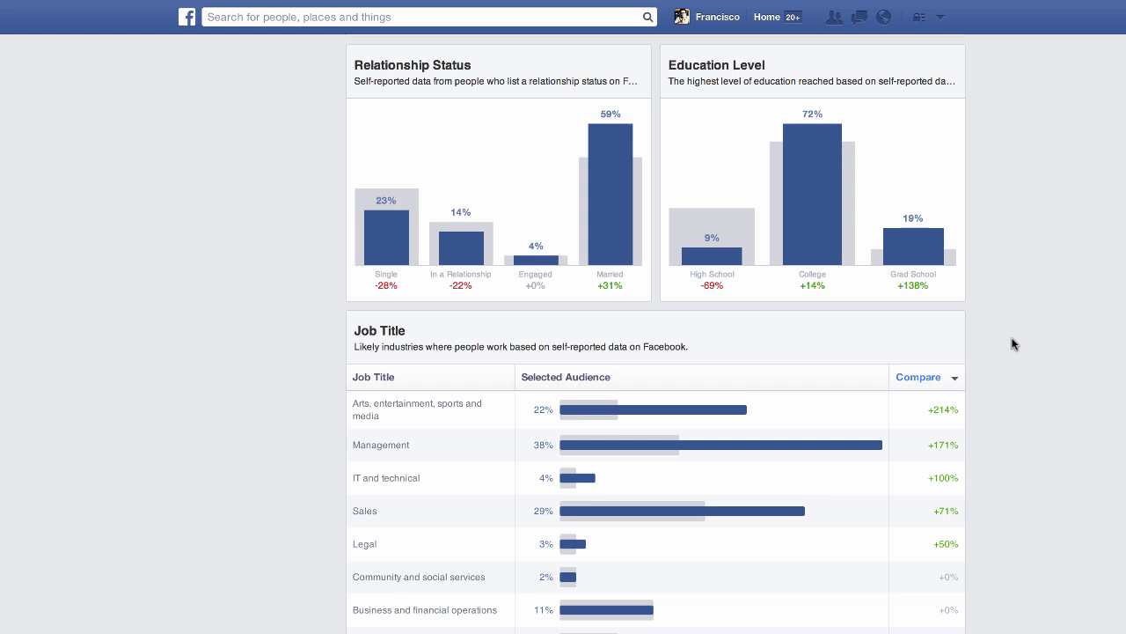
# Examine the Job Title table, comparing the arts, entertainment, sports and media share with Facebook users overall
pyautogui.scroll(-2, 1012, 344)
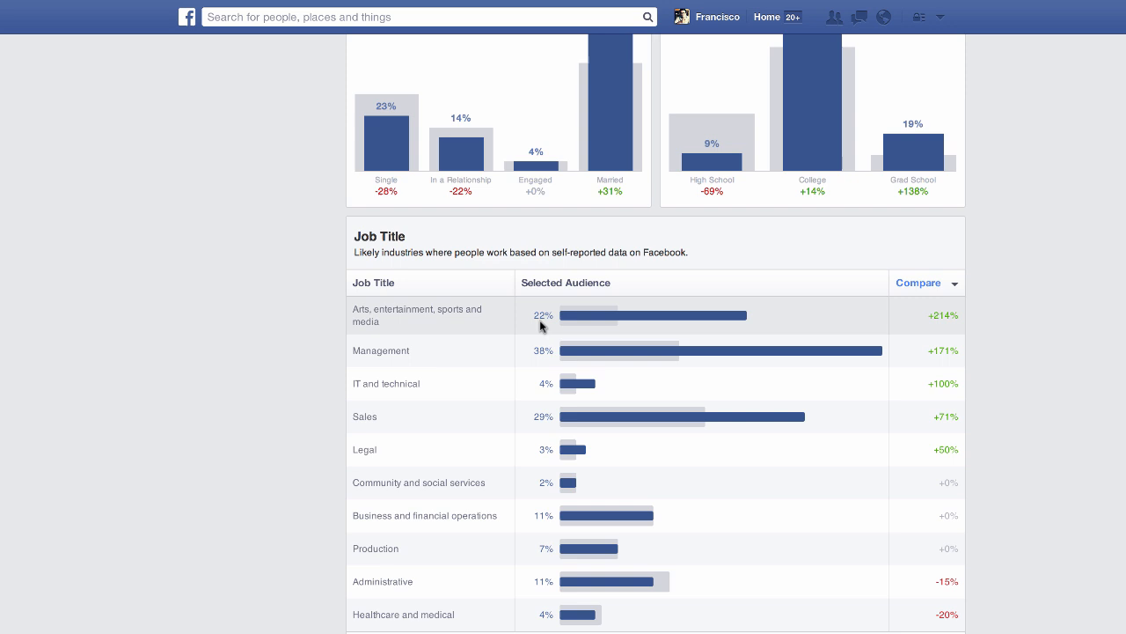
pyautogui.moveTo(569, 327)
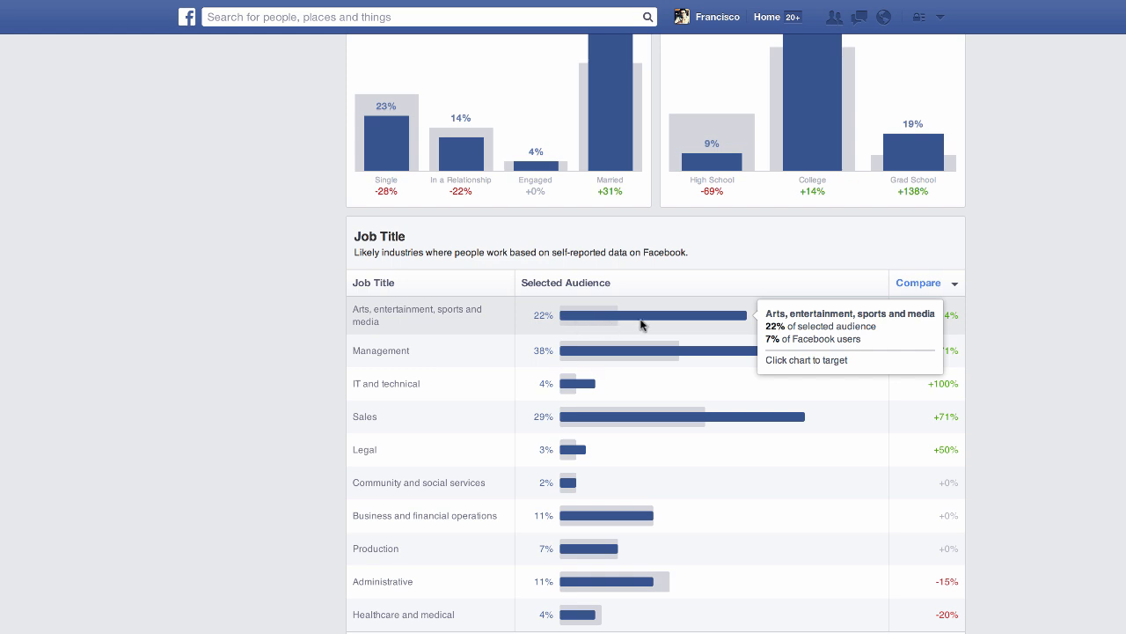
pyautogui.moveTo(940, 314)
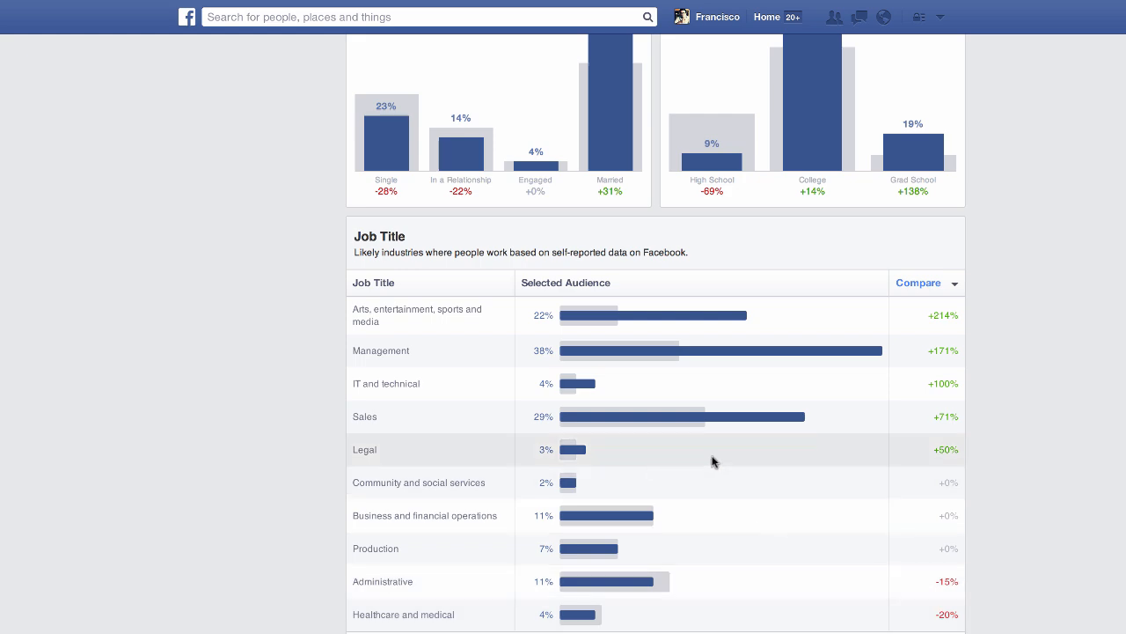
# View the audience's Page Likes insights and review the top categories and the pages' relevance and affinity
pyautogui.scroll(15, 825, 462)
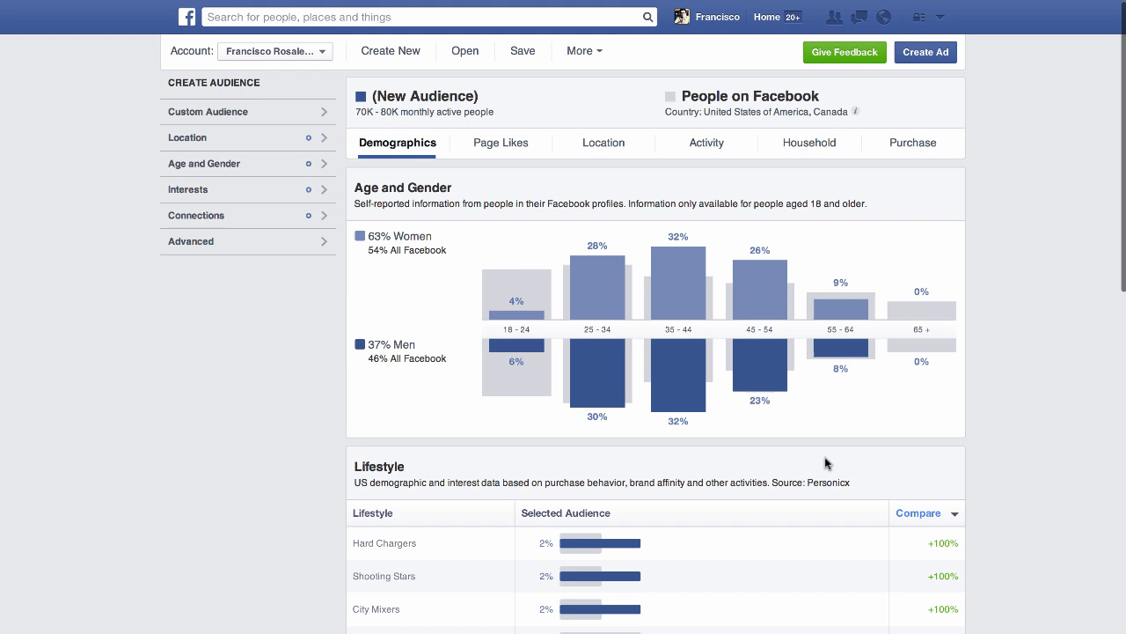
pyautogui.click(503, 144)
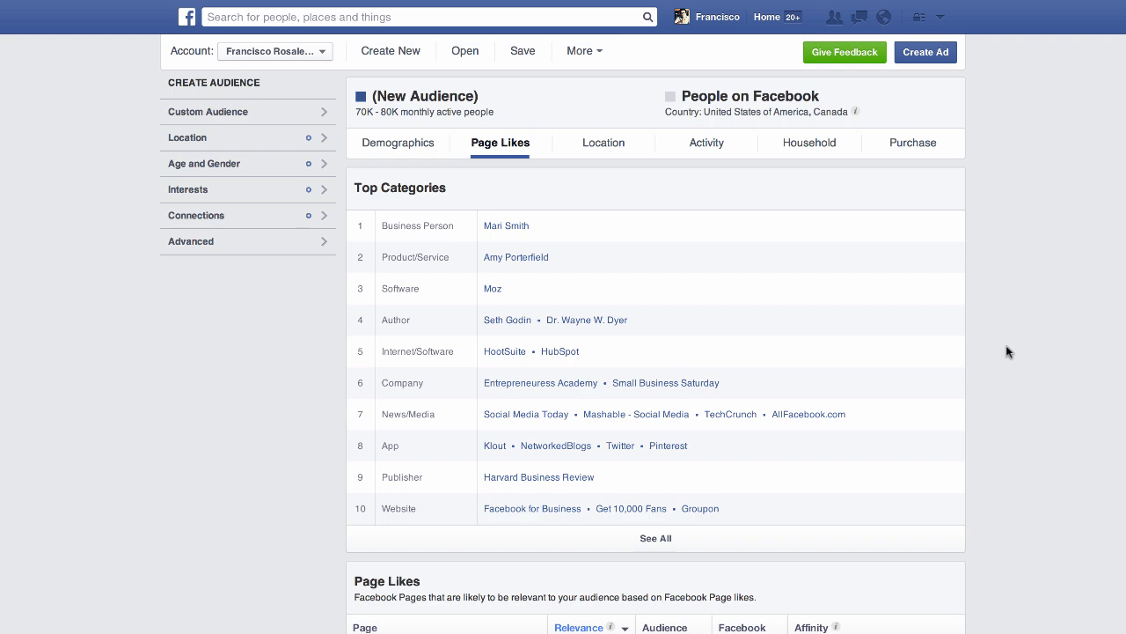
pyautogui.scroll(-2, 1008, 352)
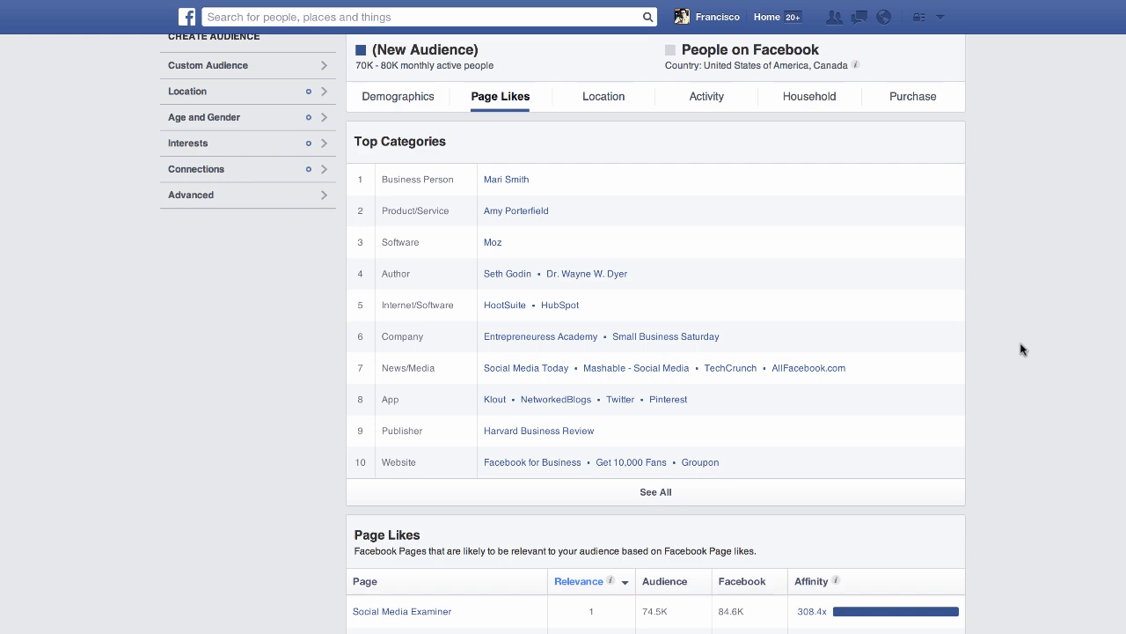
pyautogui.scroll(-5, 1021, 349)
pyautogui.scroll(-3, 1021, 348)
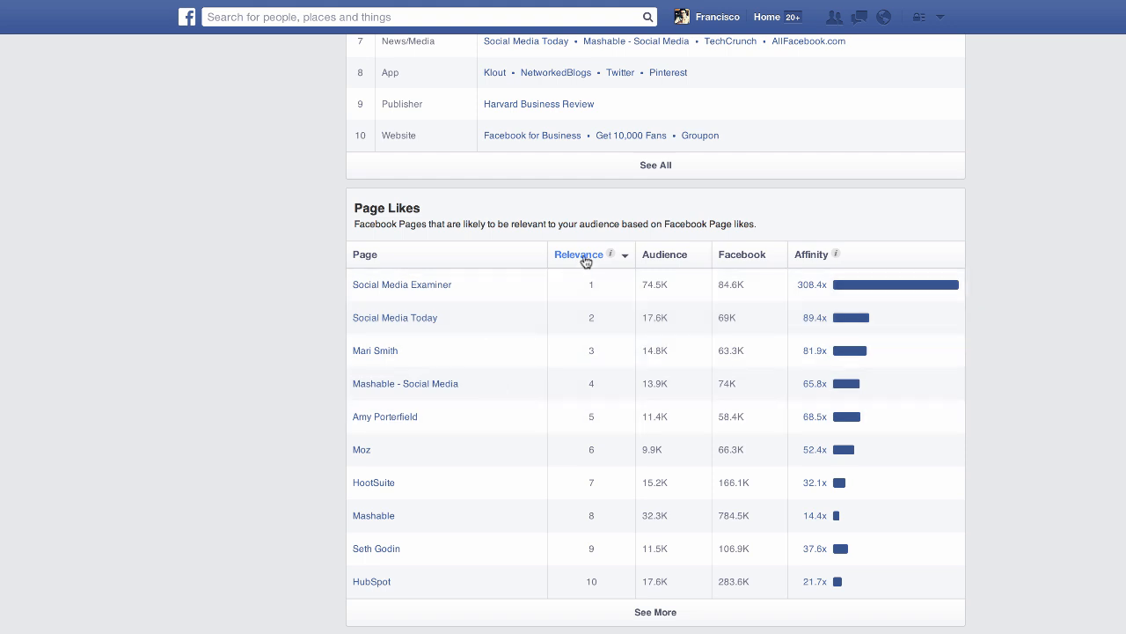
pyautogui.moveTo(610, 258)
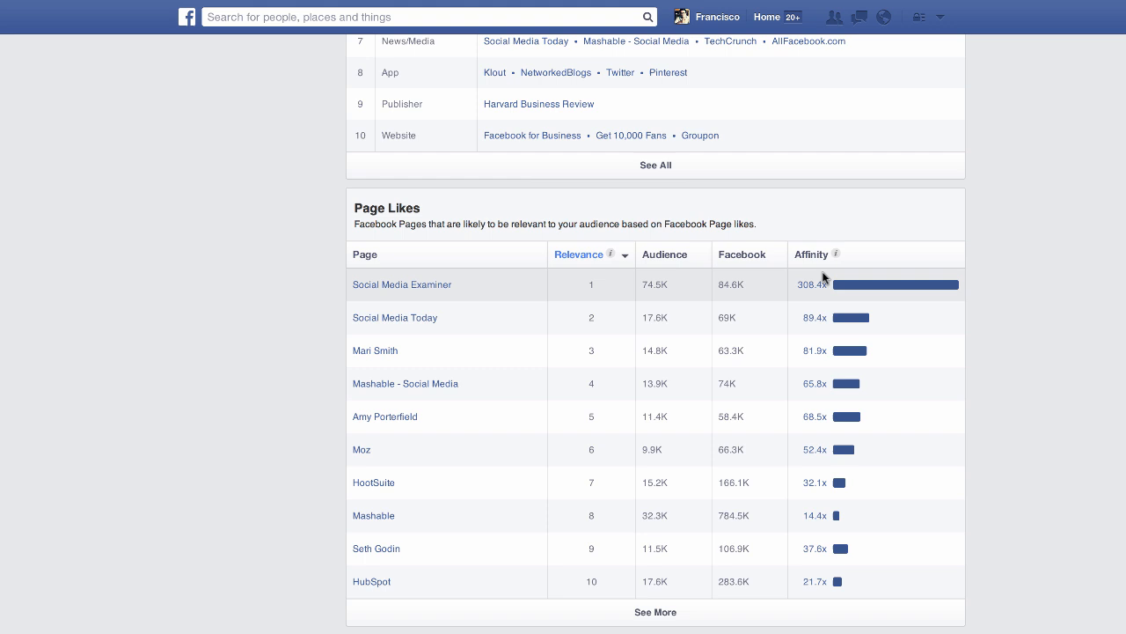
pyautogui.moveTo(823, 284)
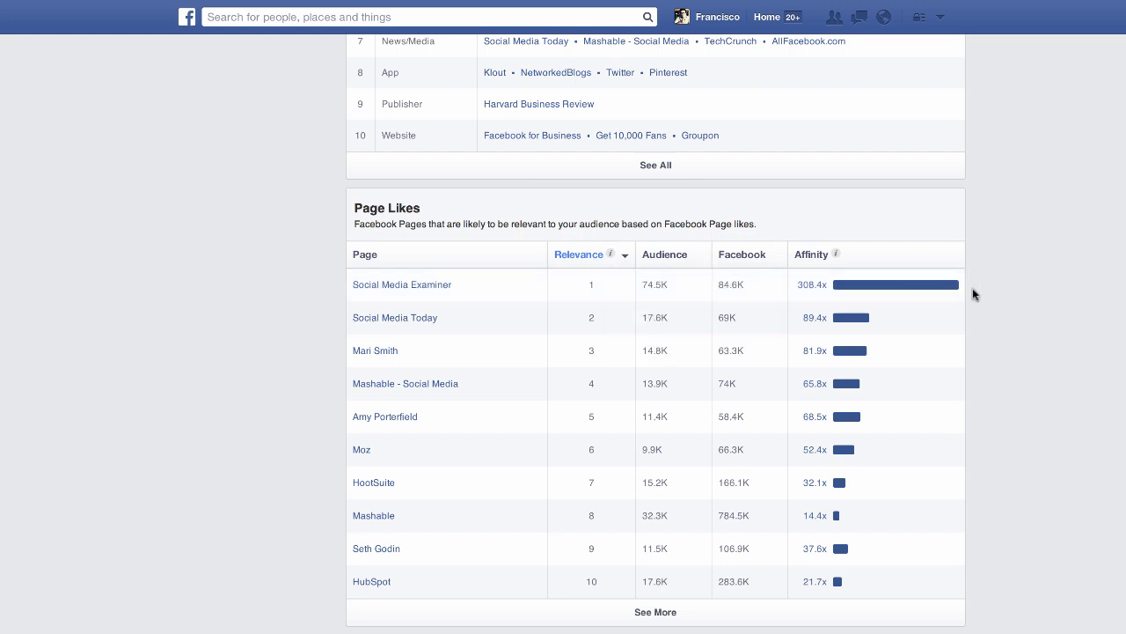
# View the audience's Location insights, comparing the top cities and then the top countries
pyautogui.scroll(5, 992, 295)
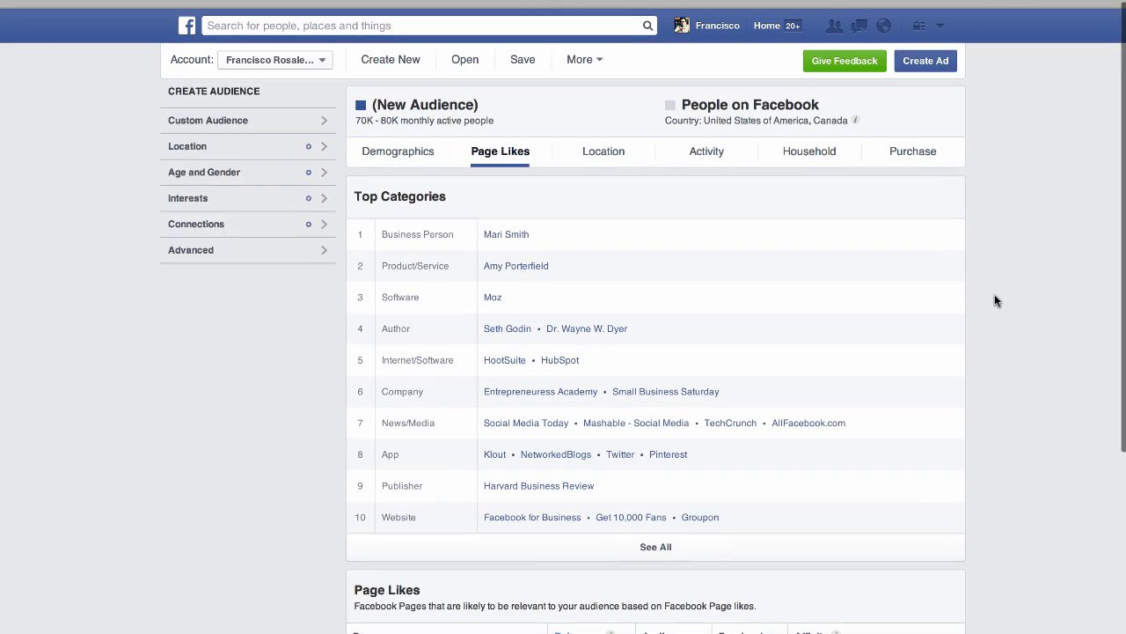
pyautogui.click(623, 156)
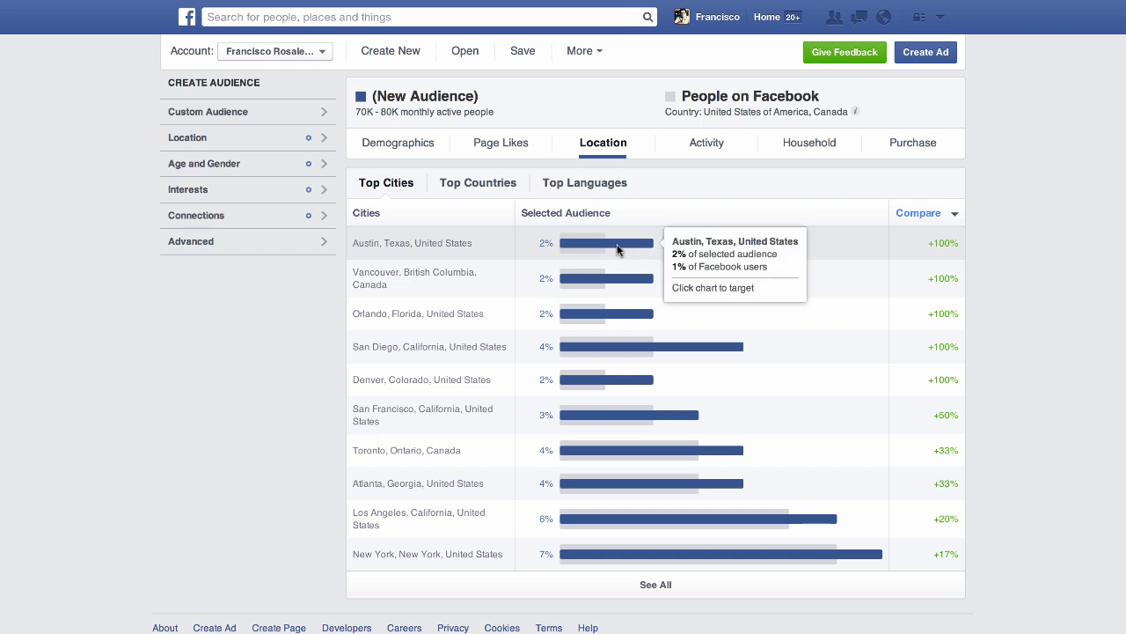
pyautogui.moveTo(943, 245)
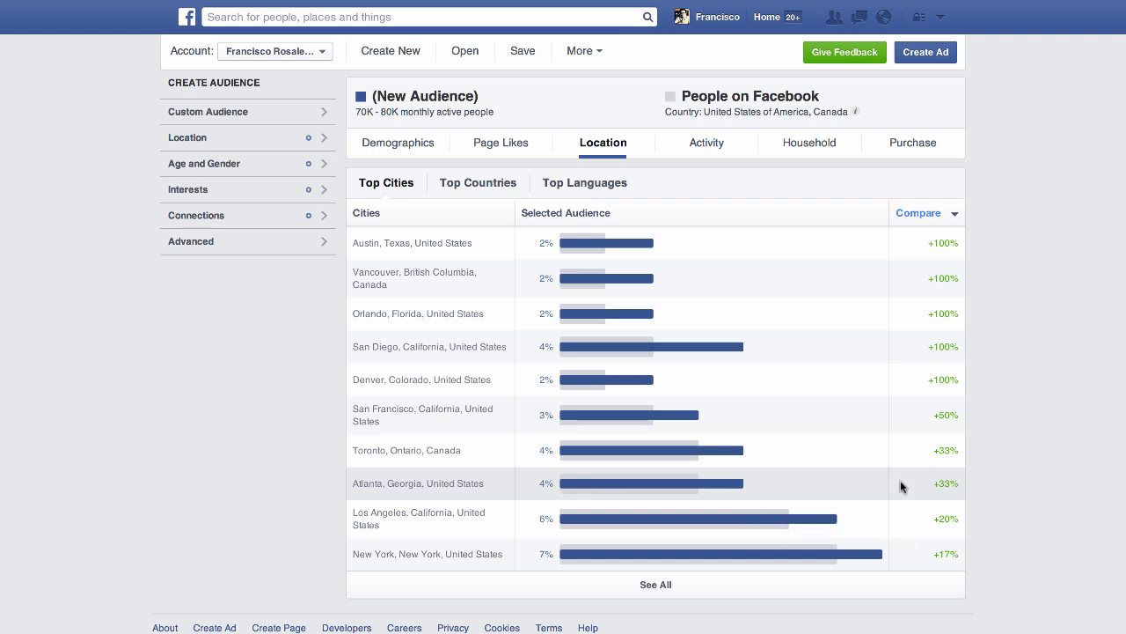
pyautogui.moveTo(940, 483)
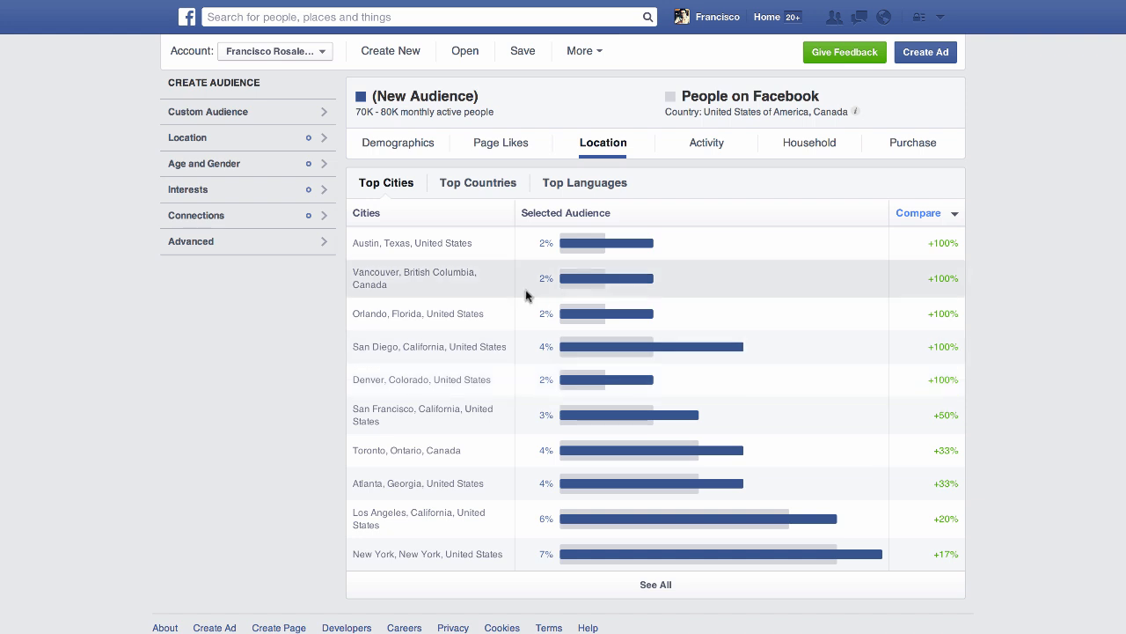
pyautogui.click(483, 183)
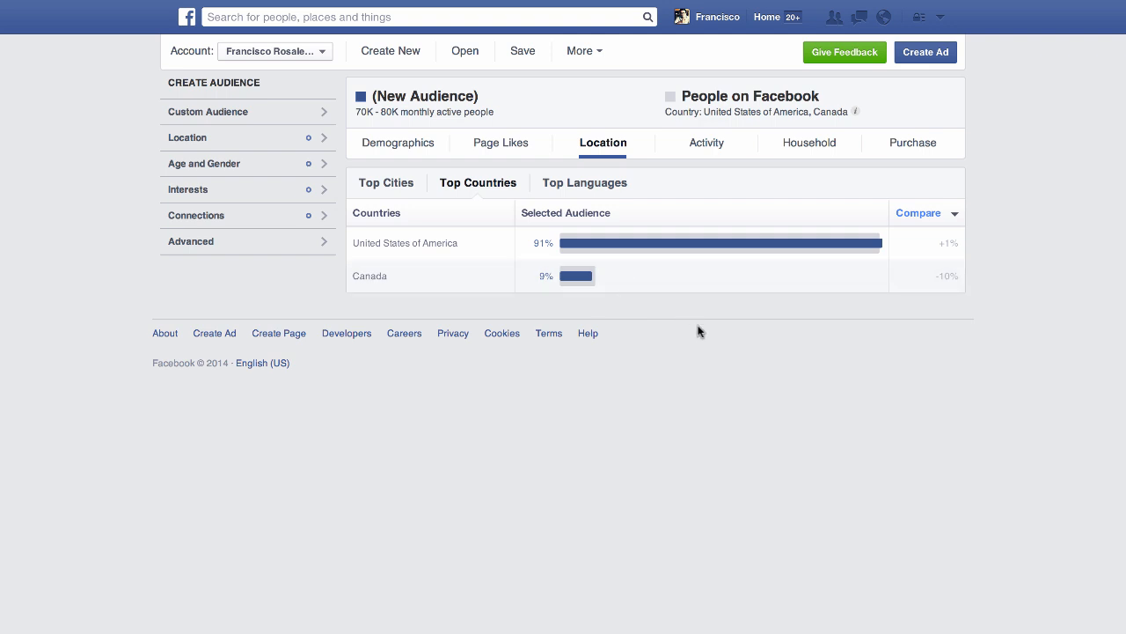
# Compare the audience's top countries and top languages with Facebook users overall, then return to the top cities
pyautogui.moveTo(584, 283)
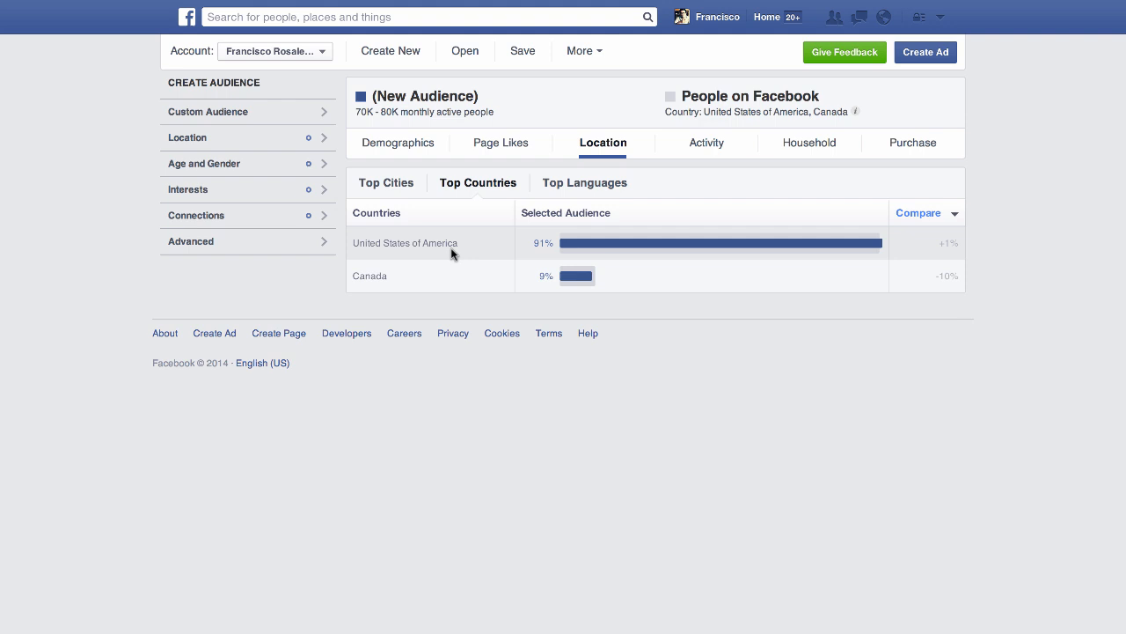
pyautogui.moveTo(609, 251)
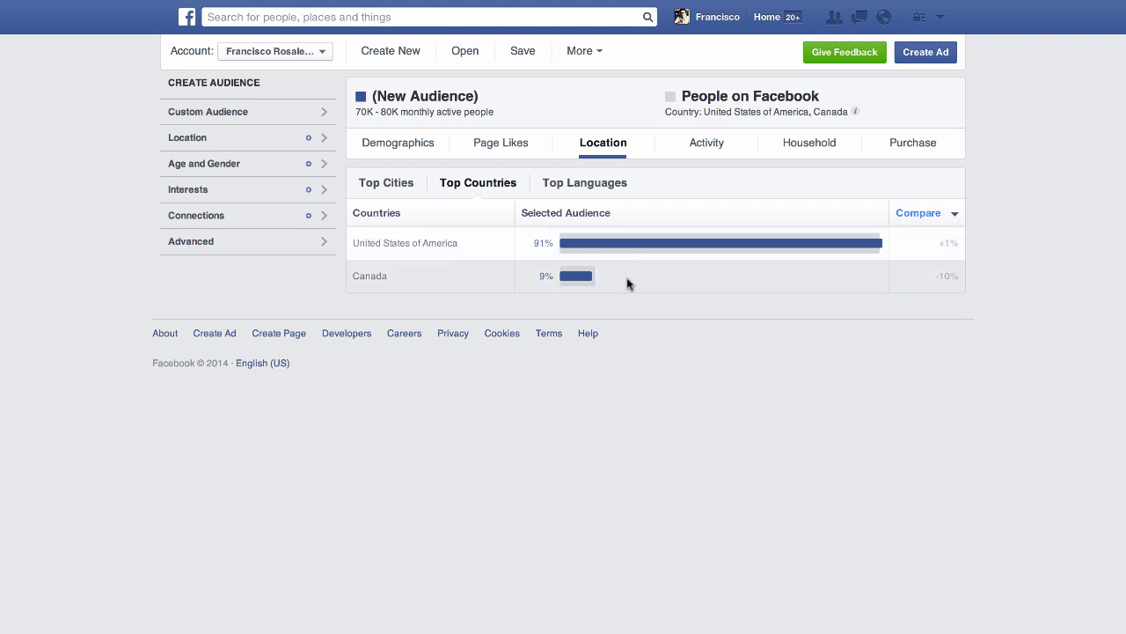
pyautogui.click(596, 188)
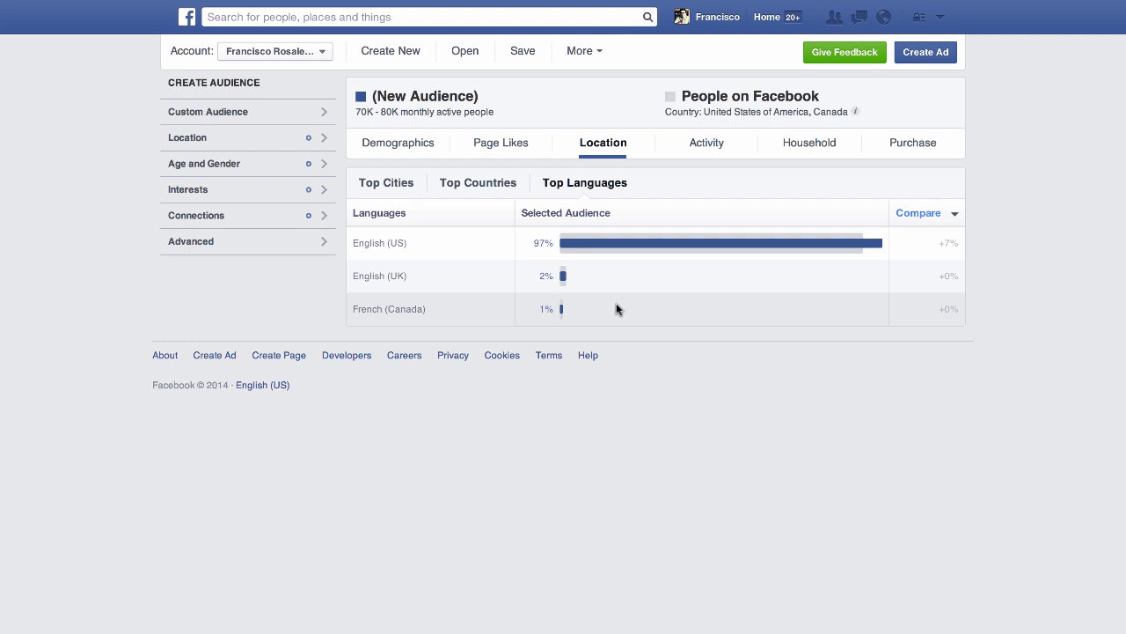
pyautogui.click(403, 189)
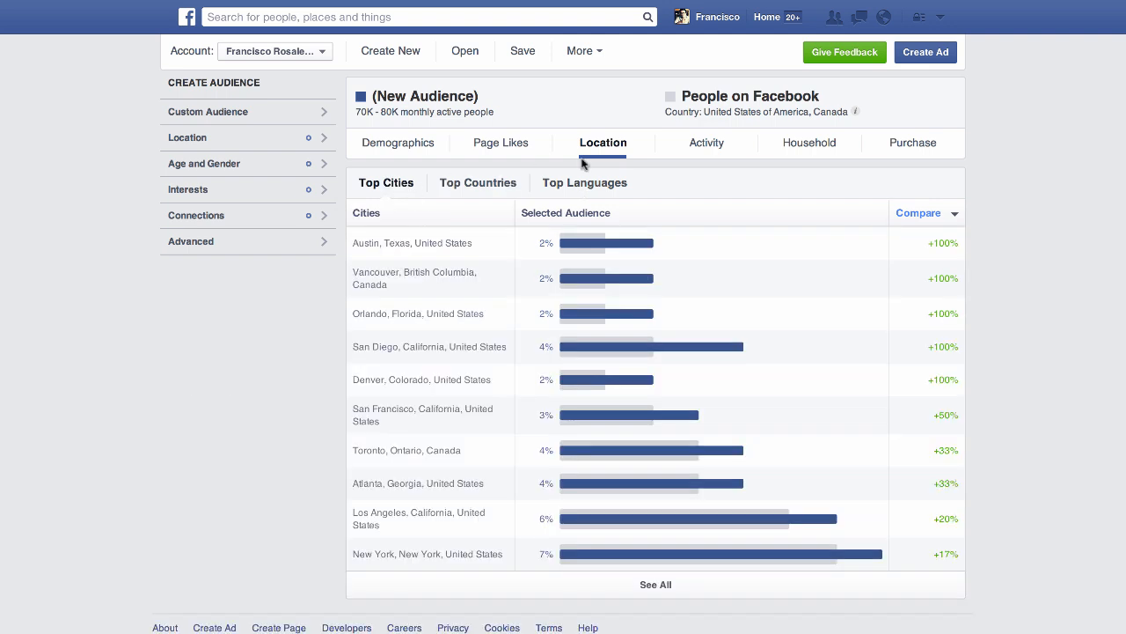
# View the audience's Activity insights and compare the frequency of pages liked, posts liked and ads clicked with Facebook users overall
pyautogui.click(713, 146)
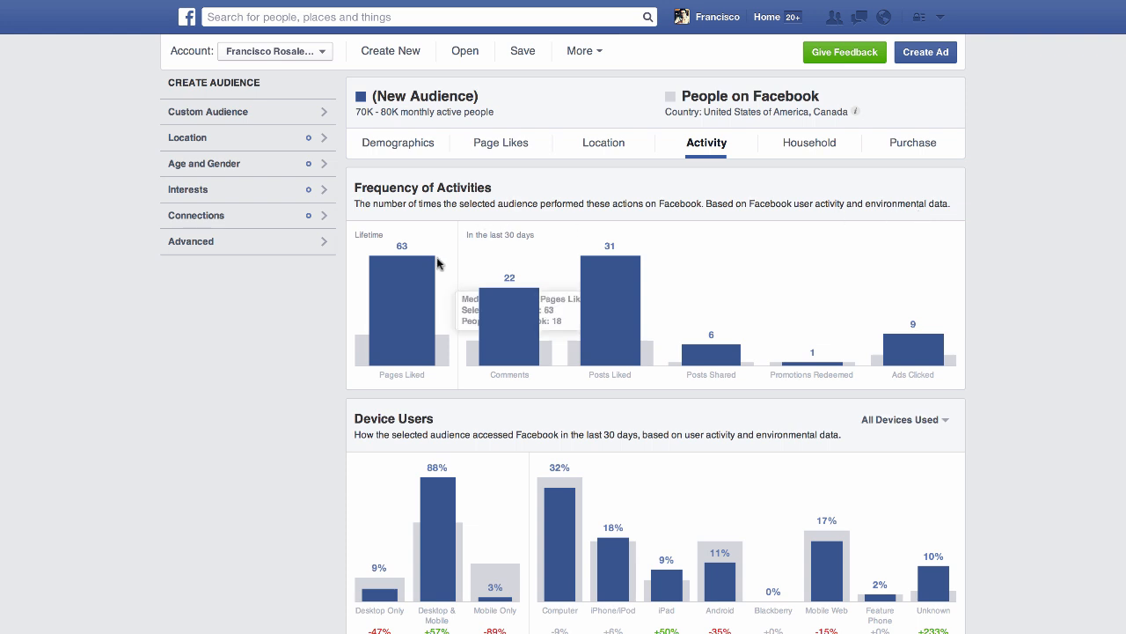
pyautogui.moveTo(410, 293)
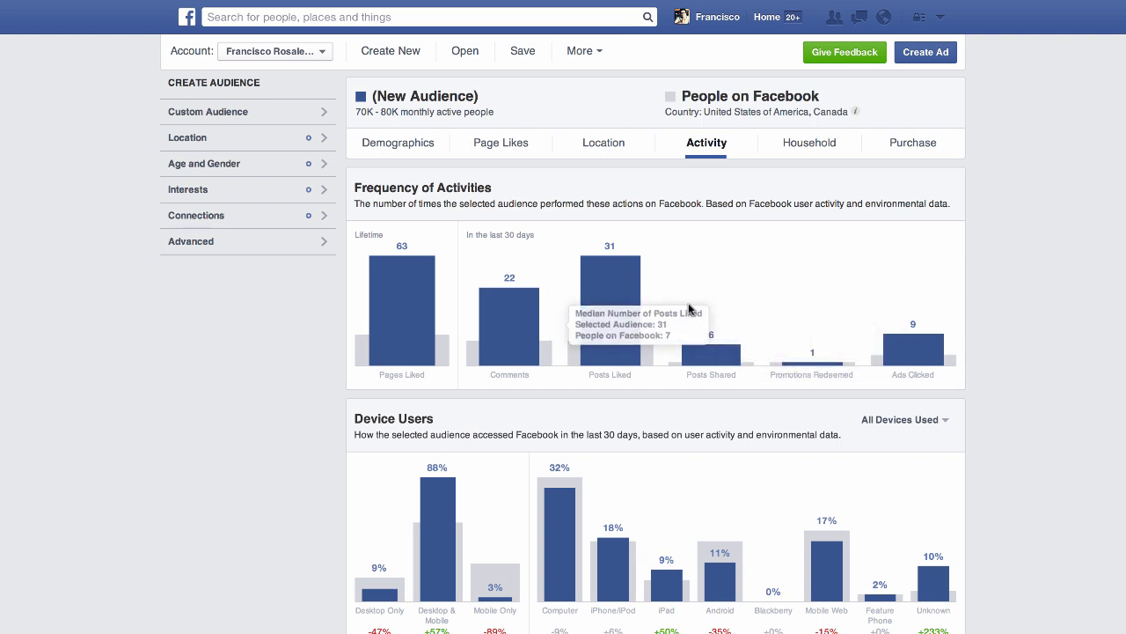
pyautogui.moveTo(924, 344)
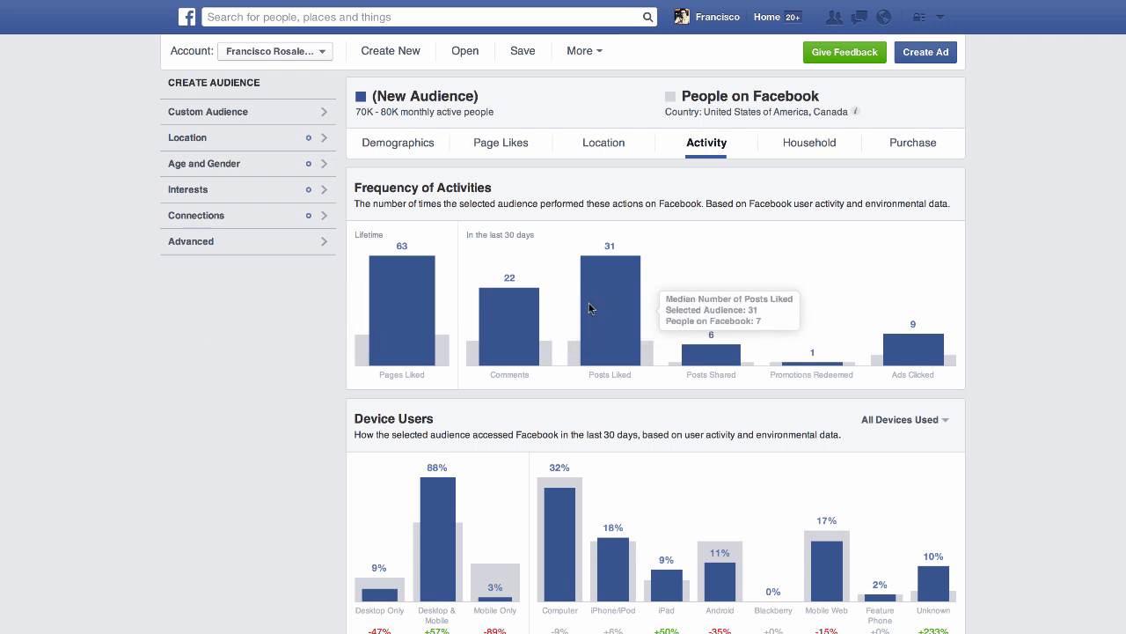
# Examine the Device Users chart, comparing the Desktop Only, Desktop & Mobile and Mobile Only shares with Facebook users overall
pyautogui.scroll(-1, 308, 385)
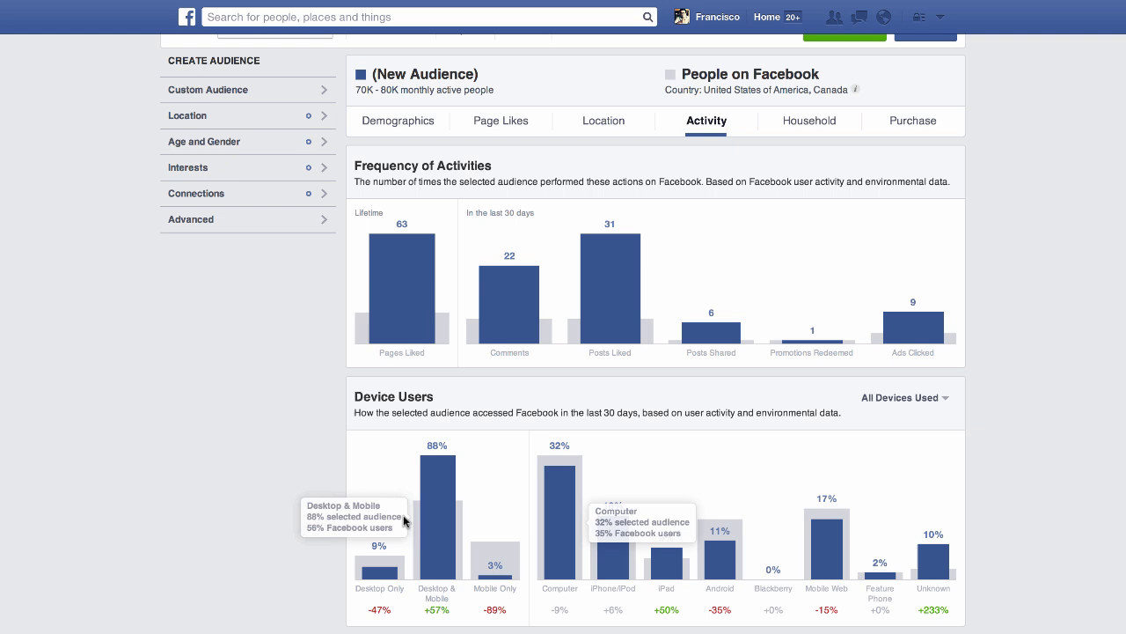
pyautogui.moveTo(374, 543)
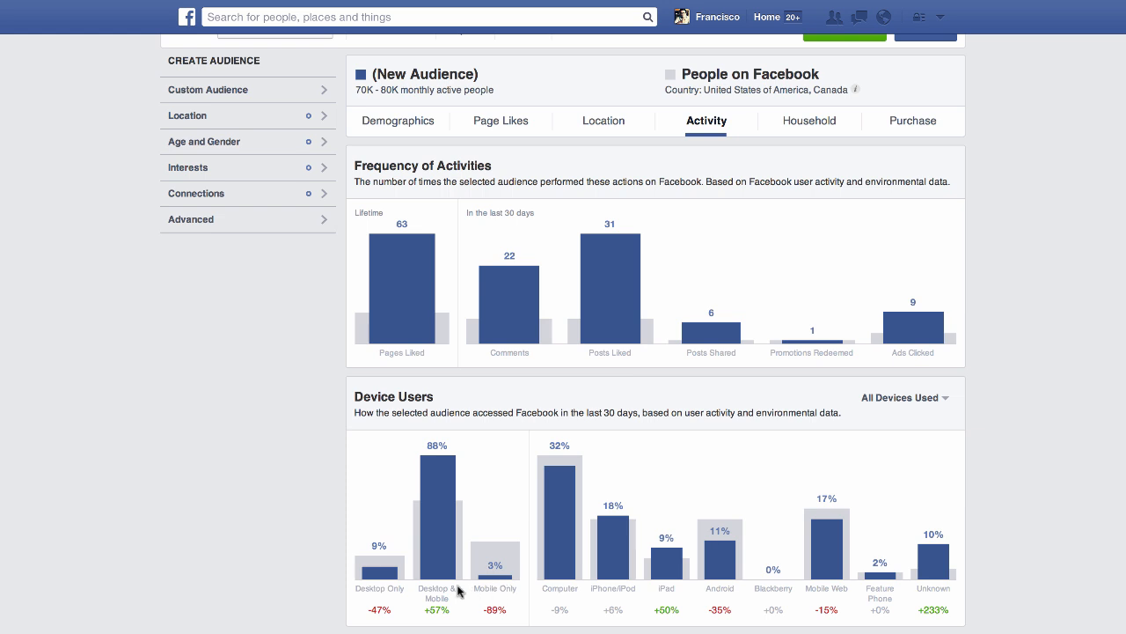
pyautogui.moveTo(434, 498)
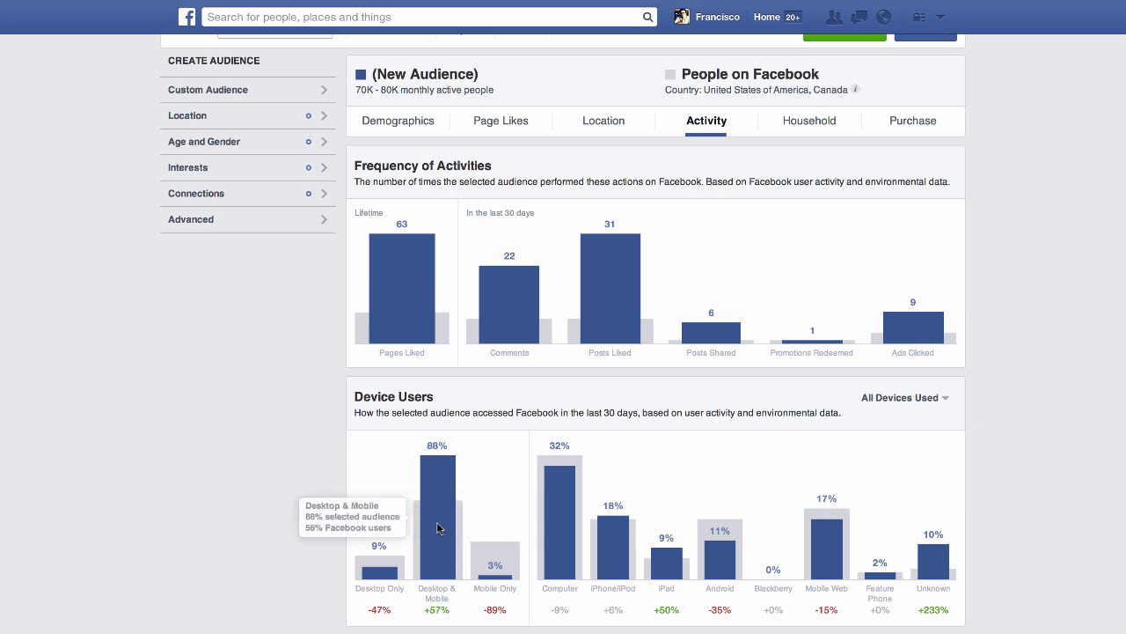
pyautogui.moveTo(495, 572)
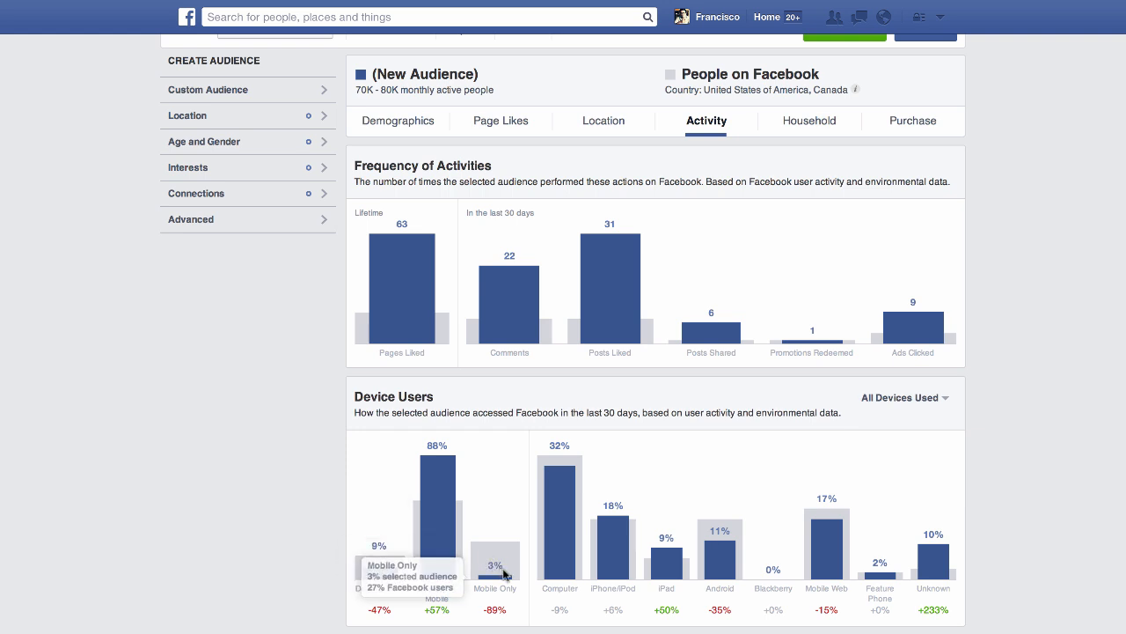
pyautogui.moveTo(378, 572)
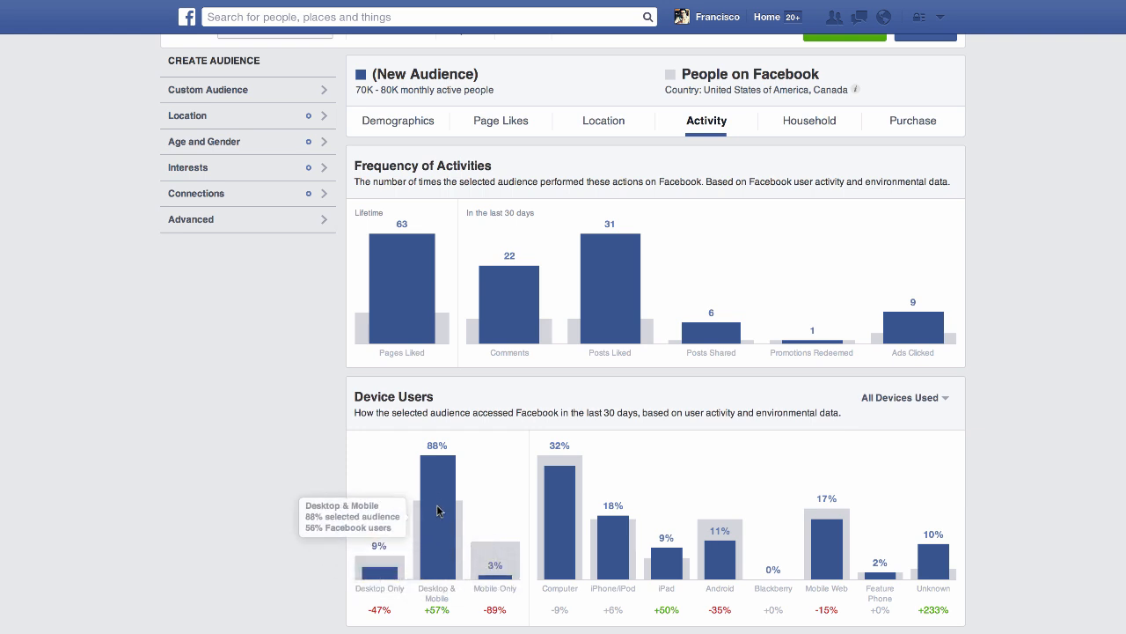
pyautogui.moveTo(506, 367)
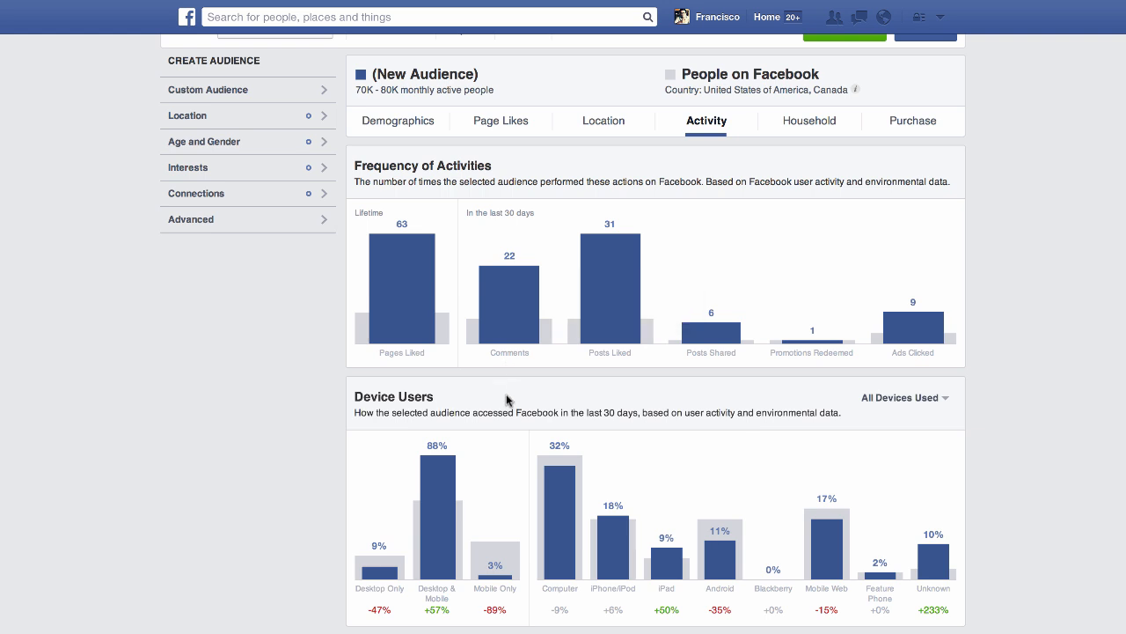
pyautogui.moveTo(455, 460)
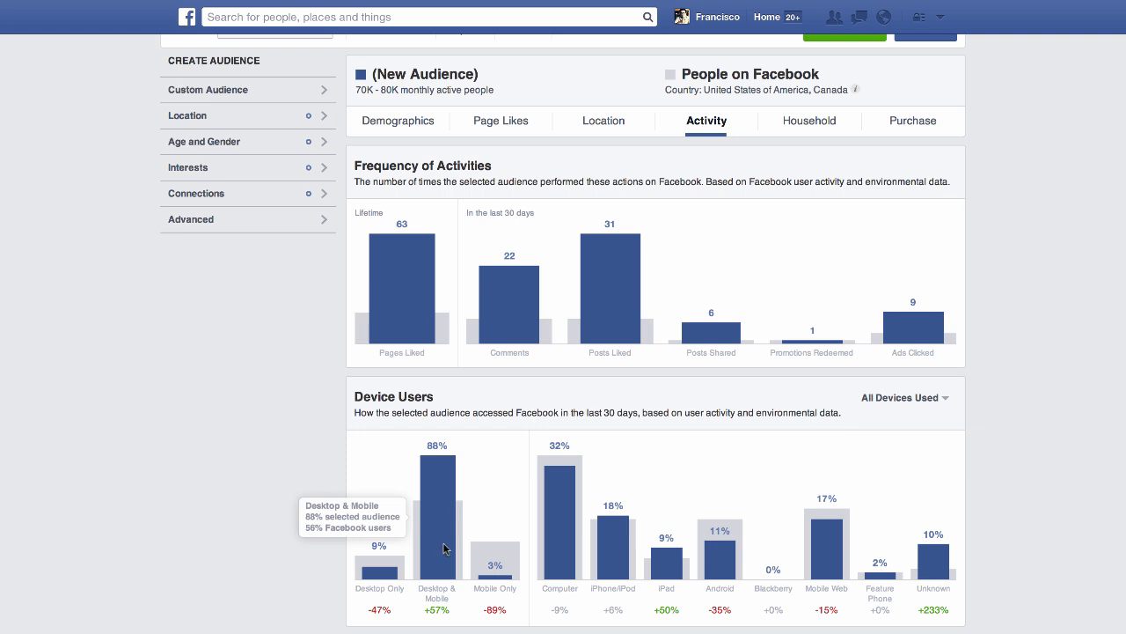
# Compare the audience's use of individual device types, including Computer, iPhone/iPod, iPad, Android and Unknown, with Facebook users overall
pyautogui.moveTo(587, 554)
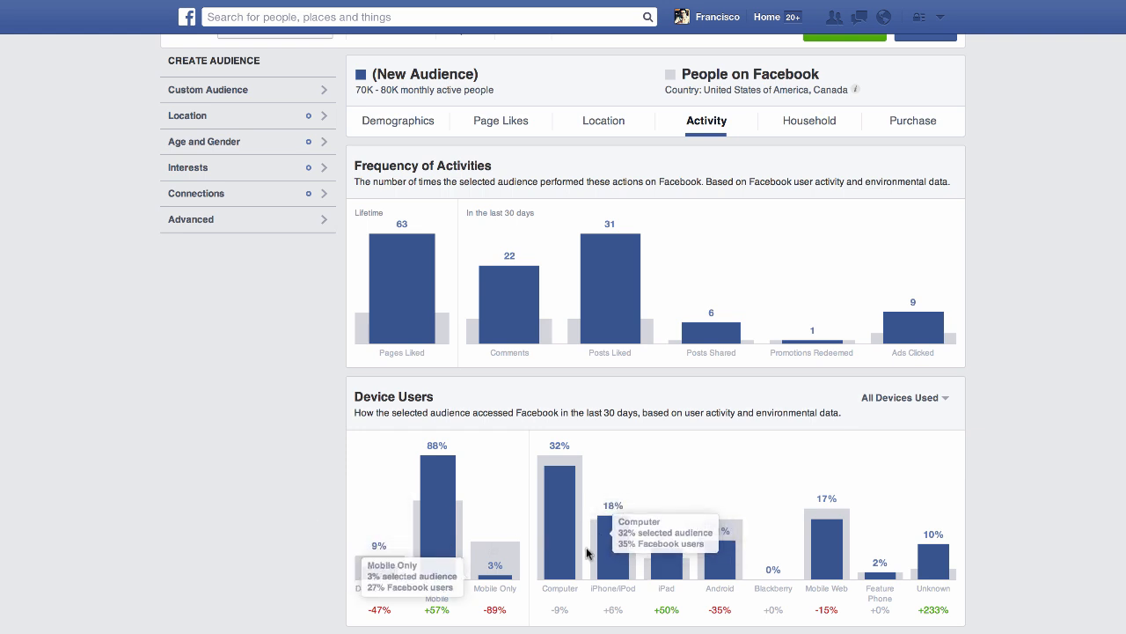
pyautogui.moveTo(915, 568)
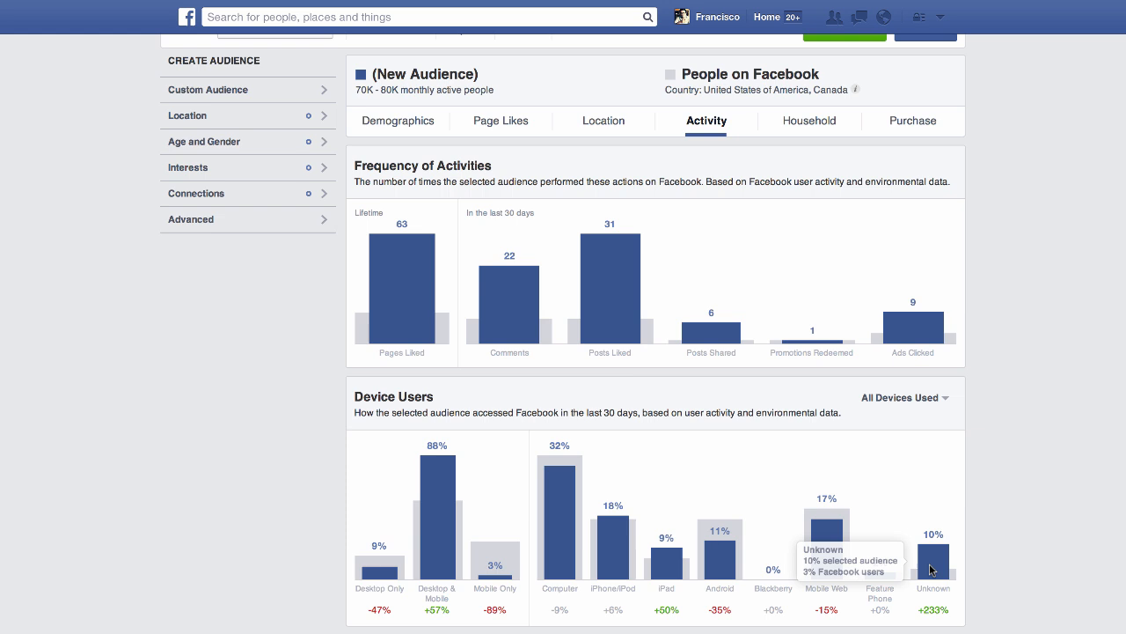
pyautogui.moveTo(729, 567)
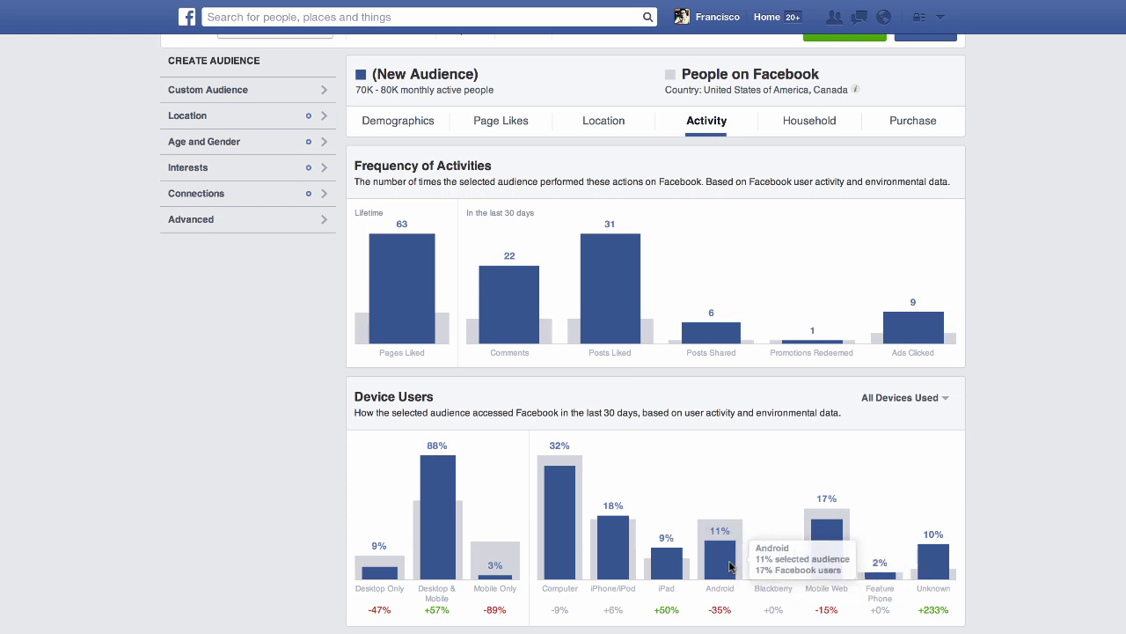
pyautogui.moveTo(670, 564)
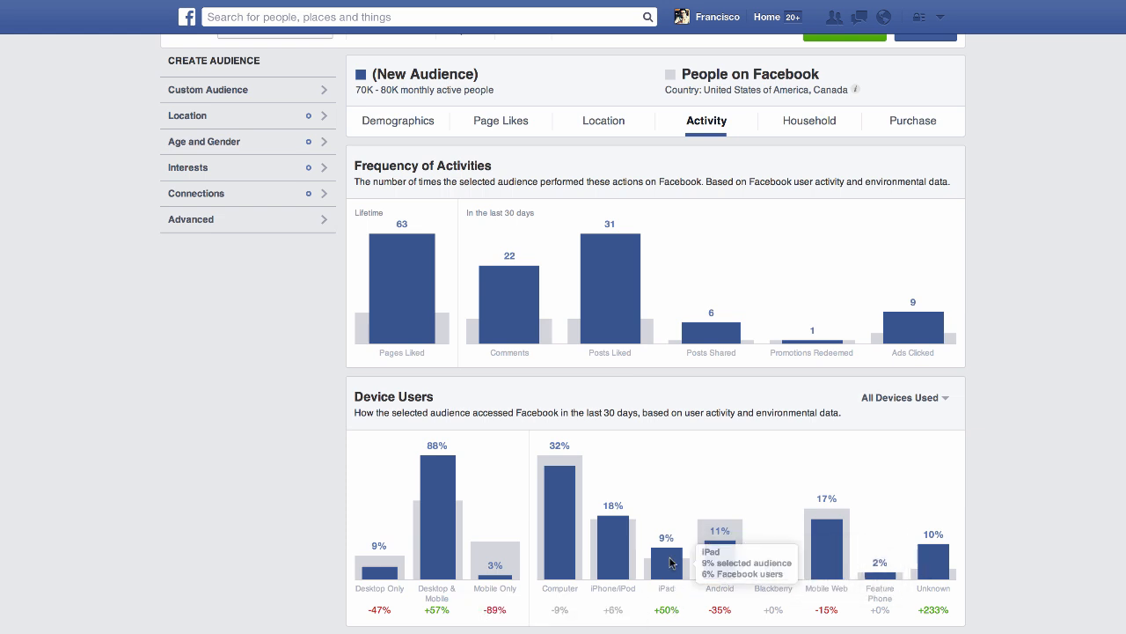
pyautogui.moveTo(612, 569)
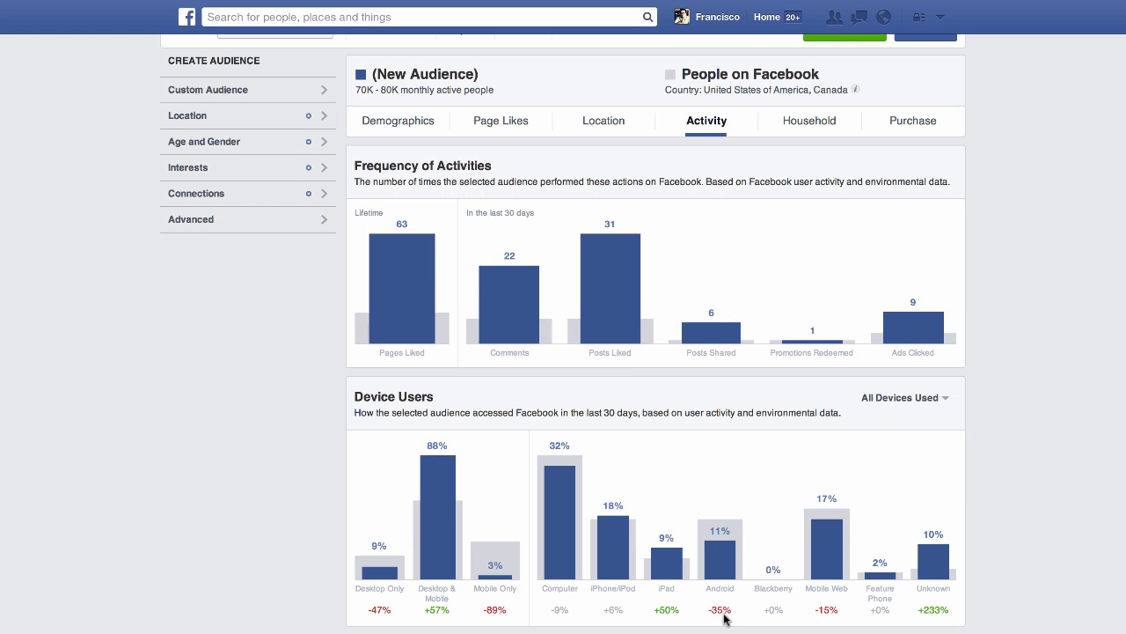
pyautogui.moveTo(725, 609)
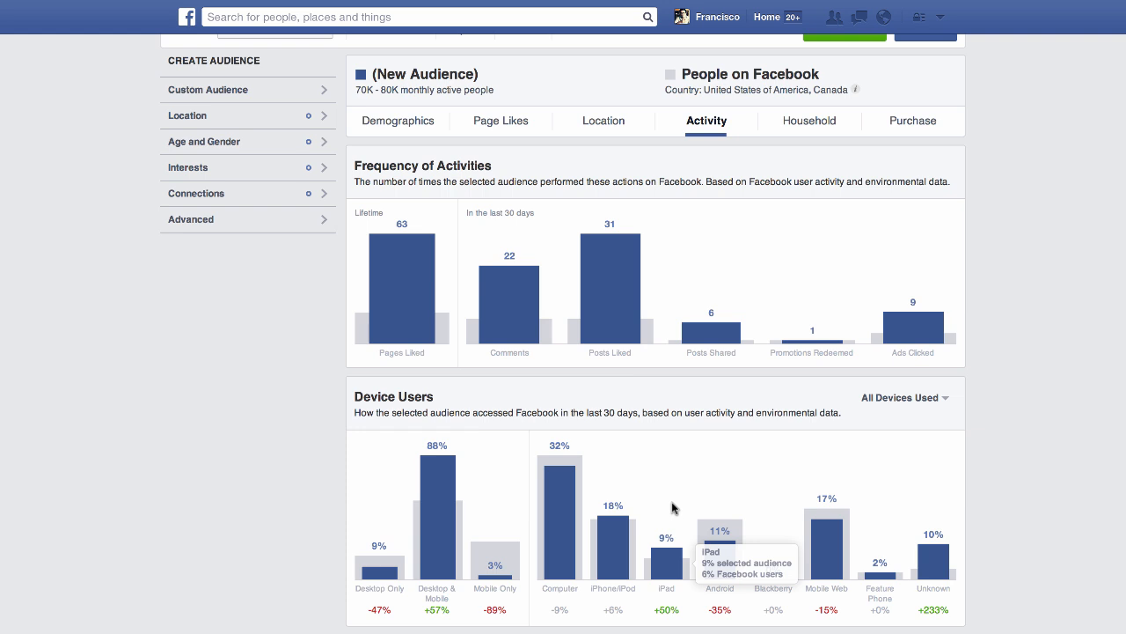
# View the audience's Household insights, reviewing income, home ownership, household size, home market value and spending methods
pyautogui.scroll(1, 1027, 220)
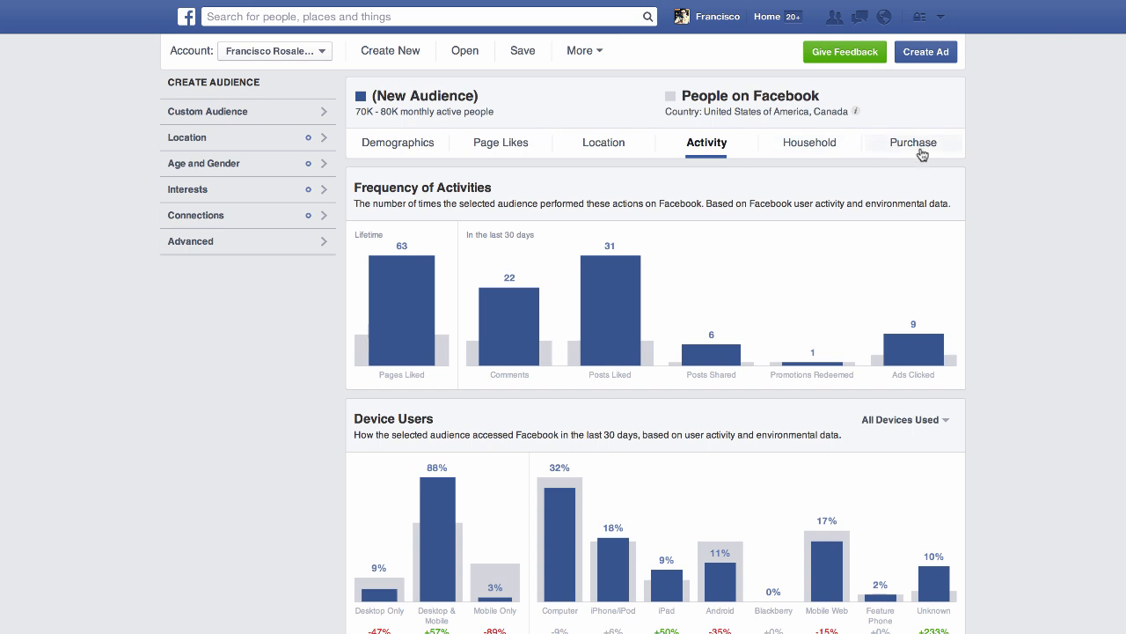
pyautogui.click(822, 143)
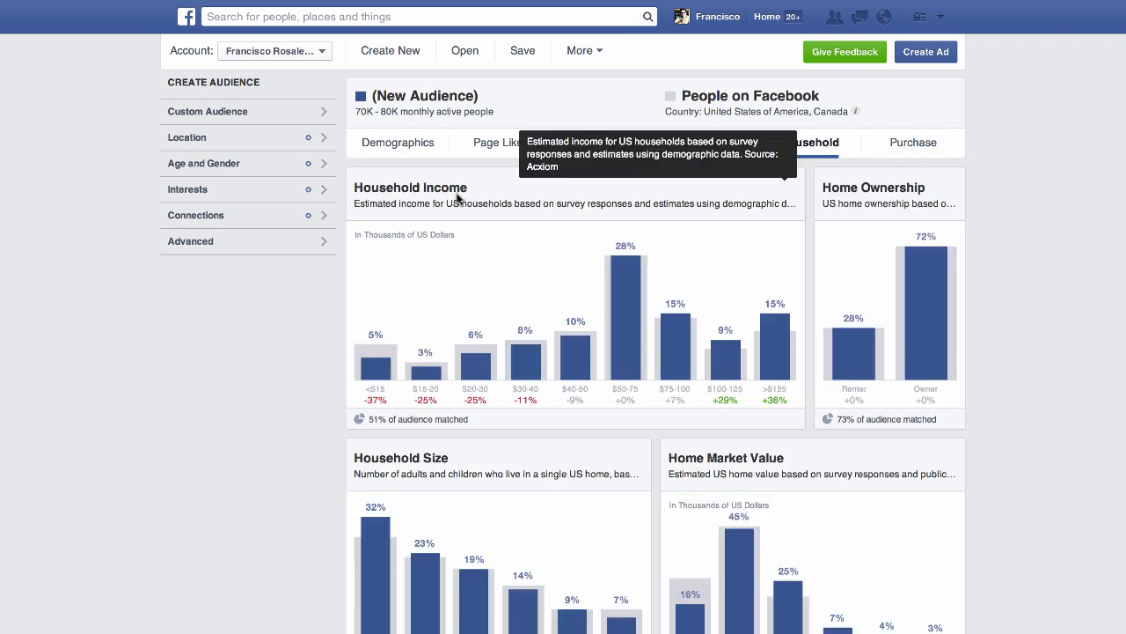
pyautogui.moveTo(616, 359)
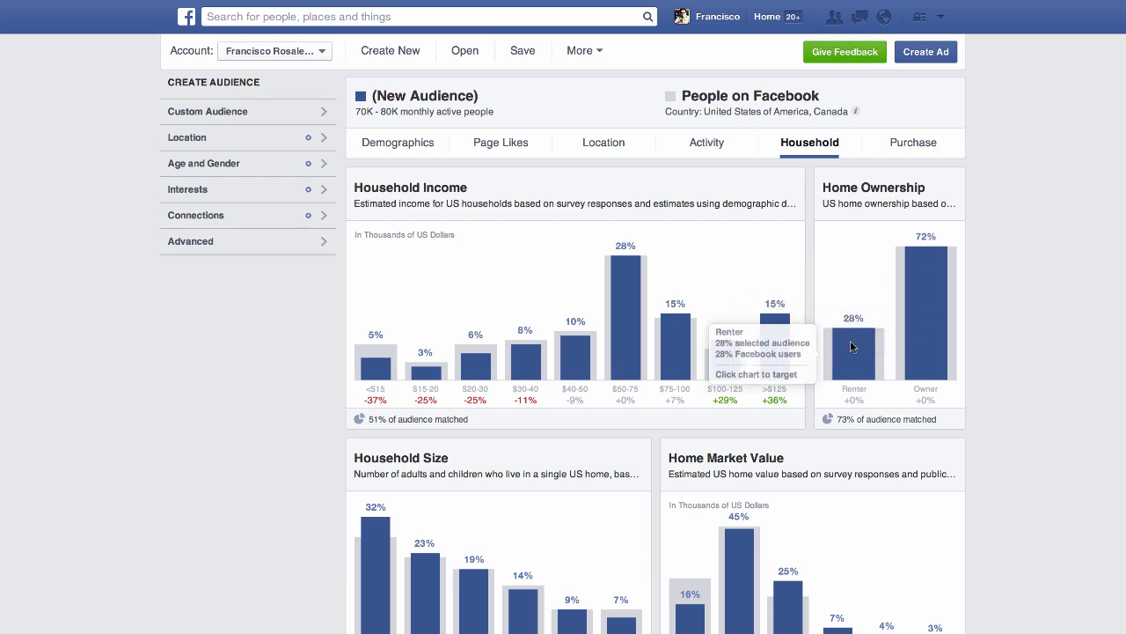
pyautogui.scroll(-5, 953, 317)
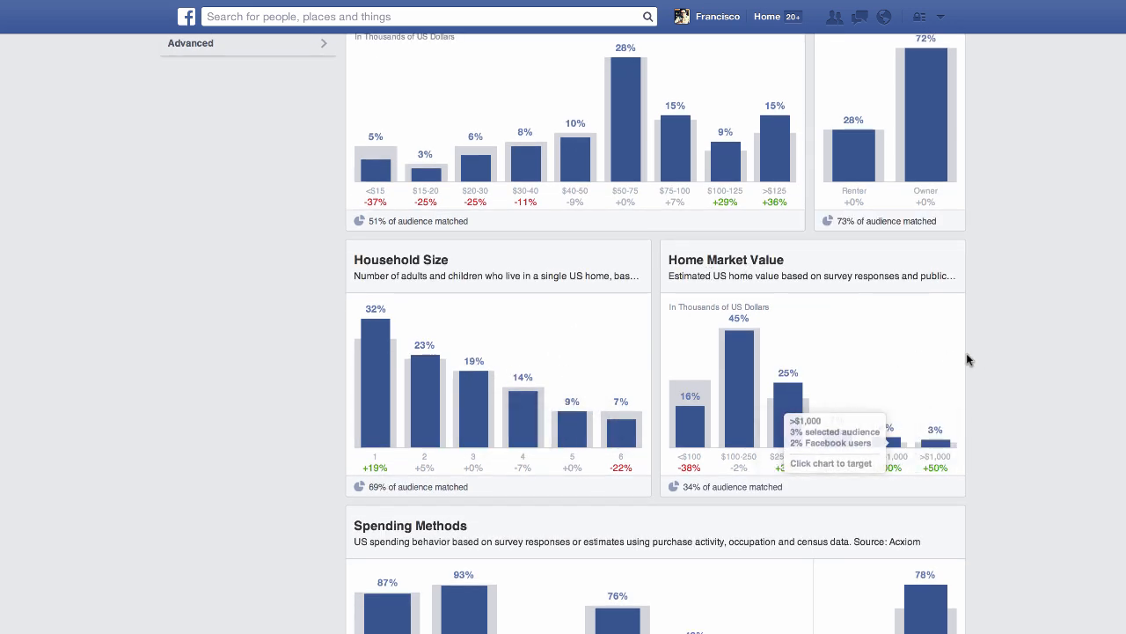
pyautogui.scroll(-4, 1012, 353)
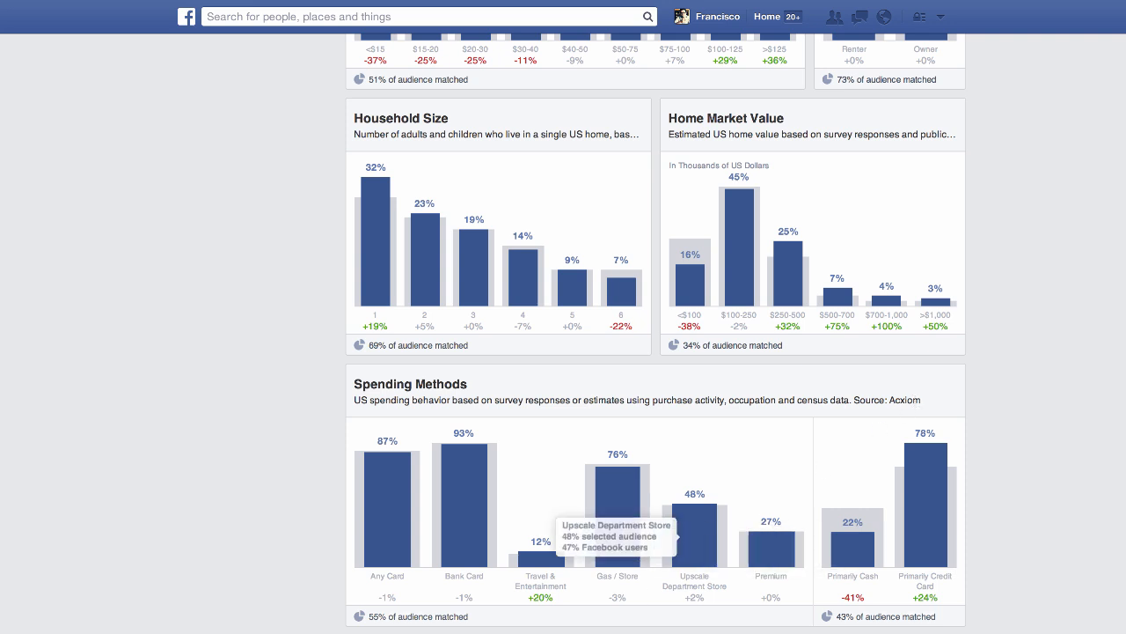
pyautogui.moveTo(372, 616)
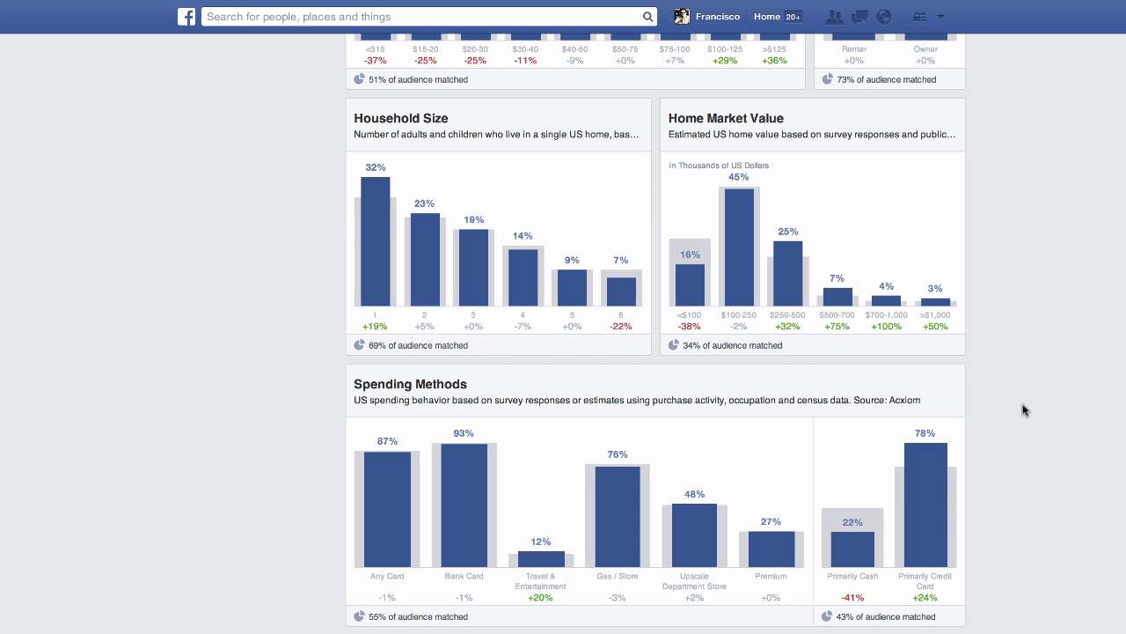
# View the audience's Purchase insights and examine the Retail Spending and Online Purchases charts
pyautogui.scroll(5, 1023, 409)
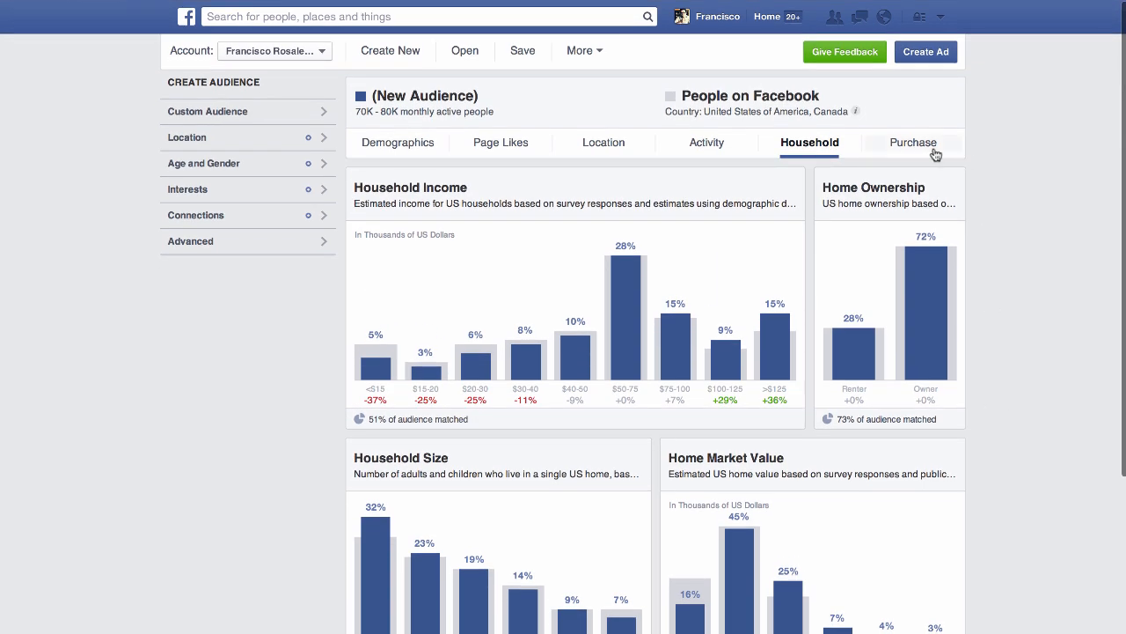
pyautogui.click(916, 149)
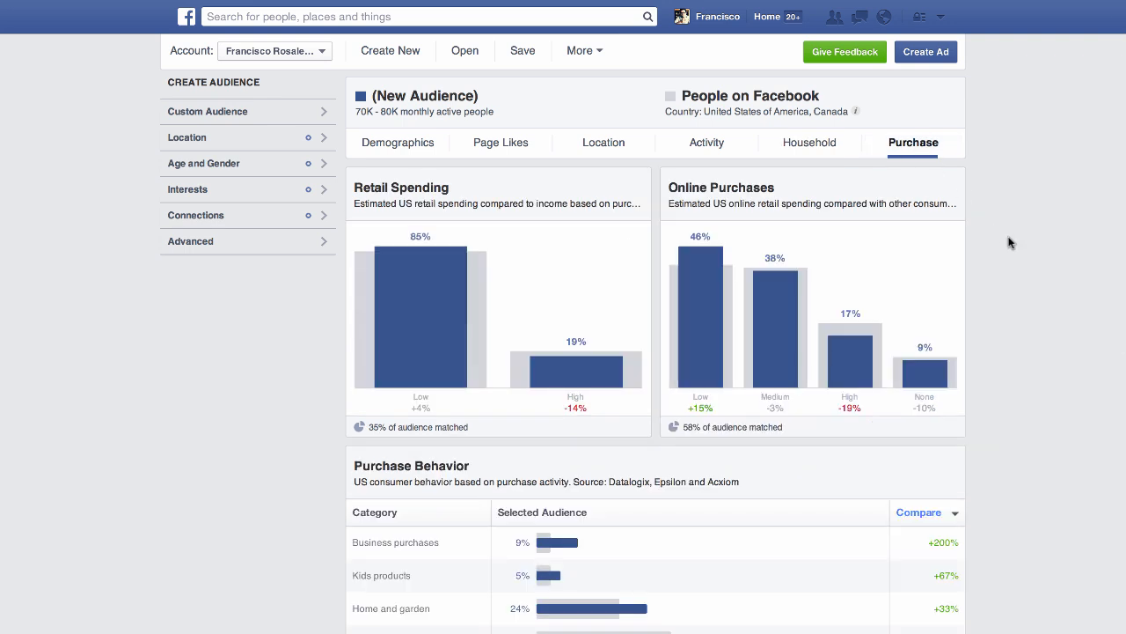
pyautogui.moveTo(419, 317)
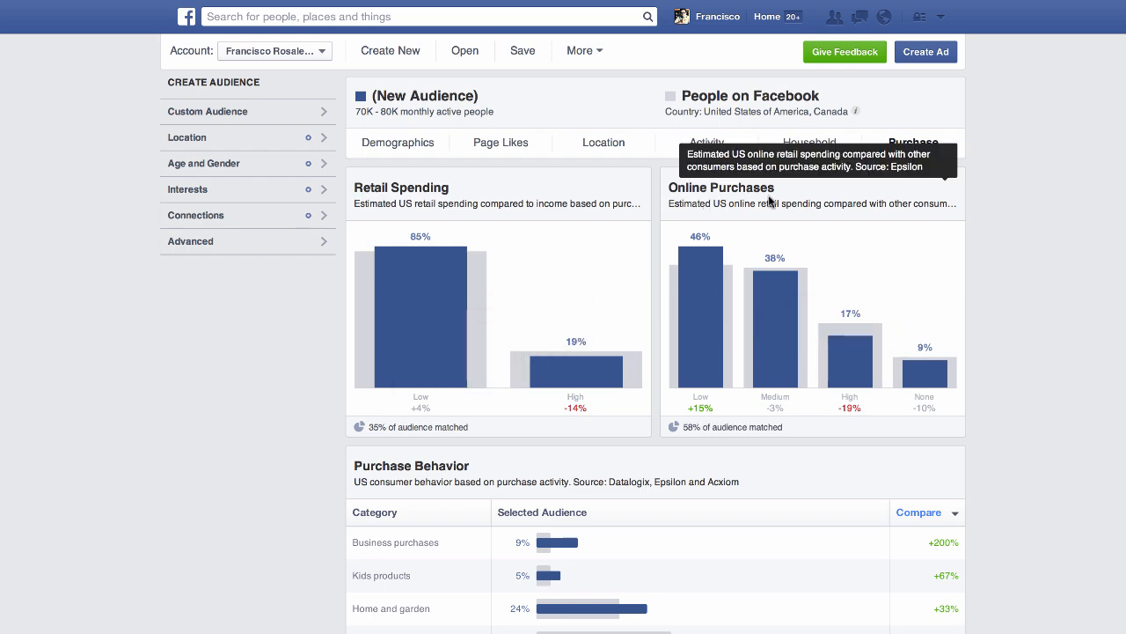
pyautogui.moveTo(787, 322)
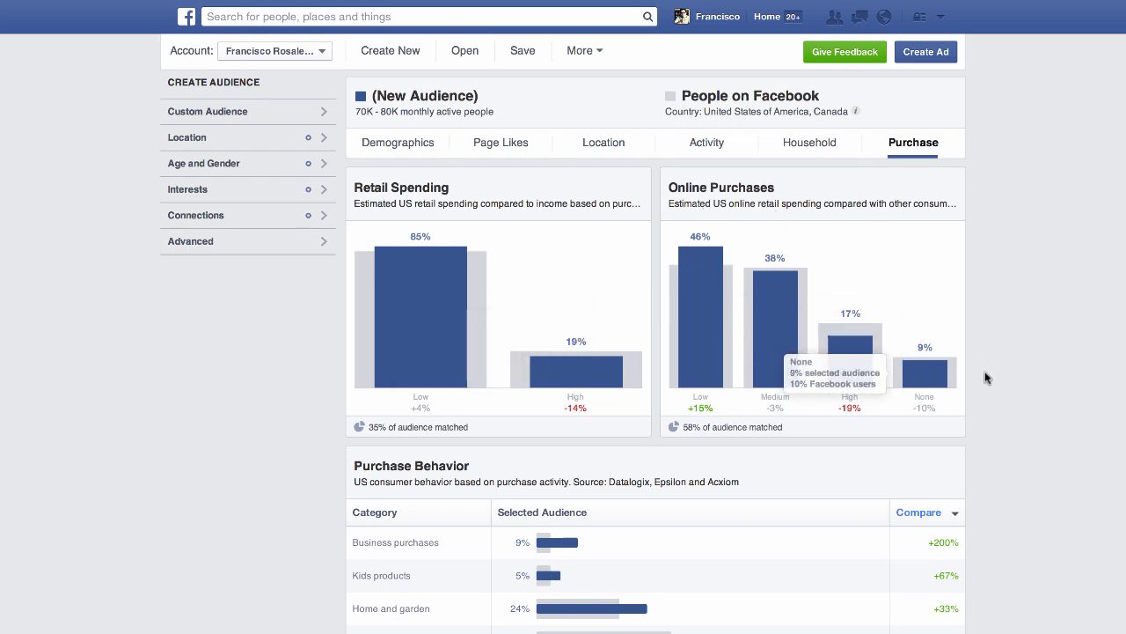
# Review the Purchase Behavior categories and the In Market For A Vehicle table, comparing the audience with Facebook users overall
pyautogui.scroll(-3, 1023, 364)
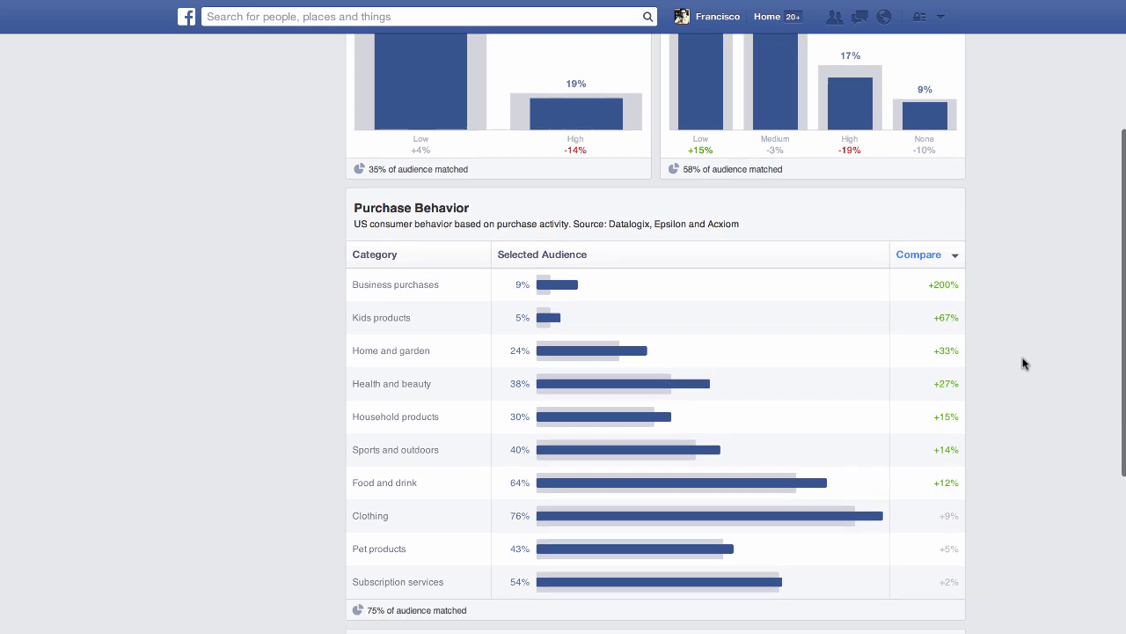
pyautogui.scroll(-1, 1023, 364)
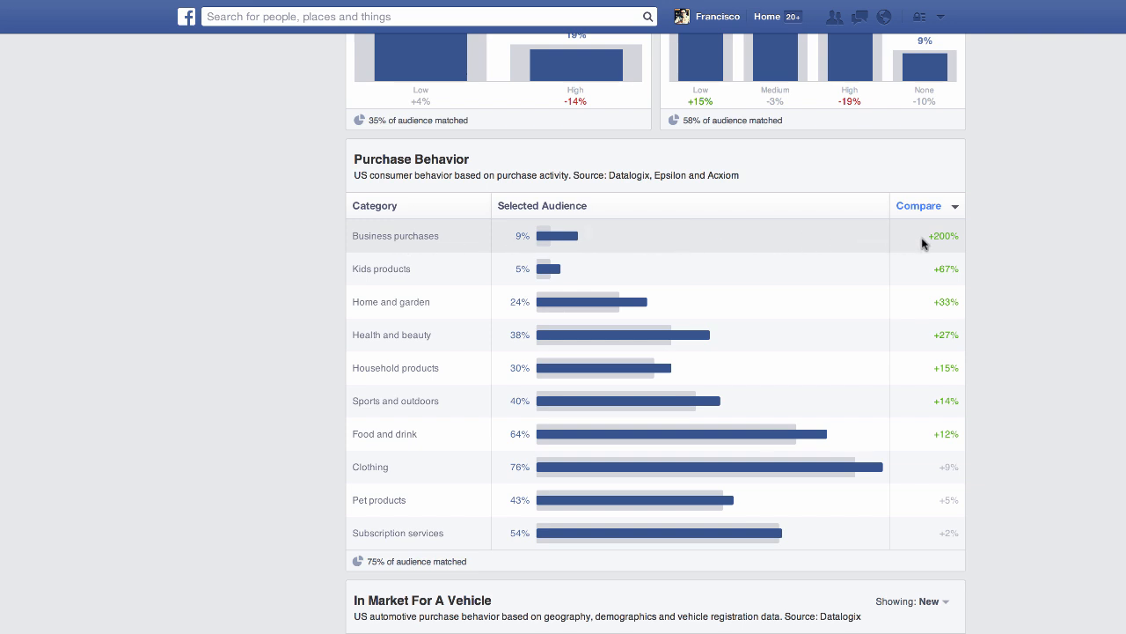
pyautogui.moveTo(948, 238)
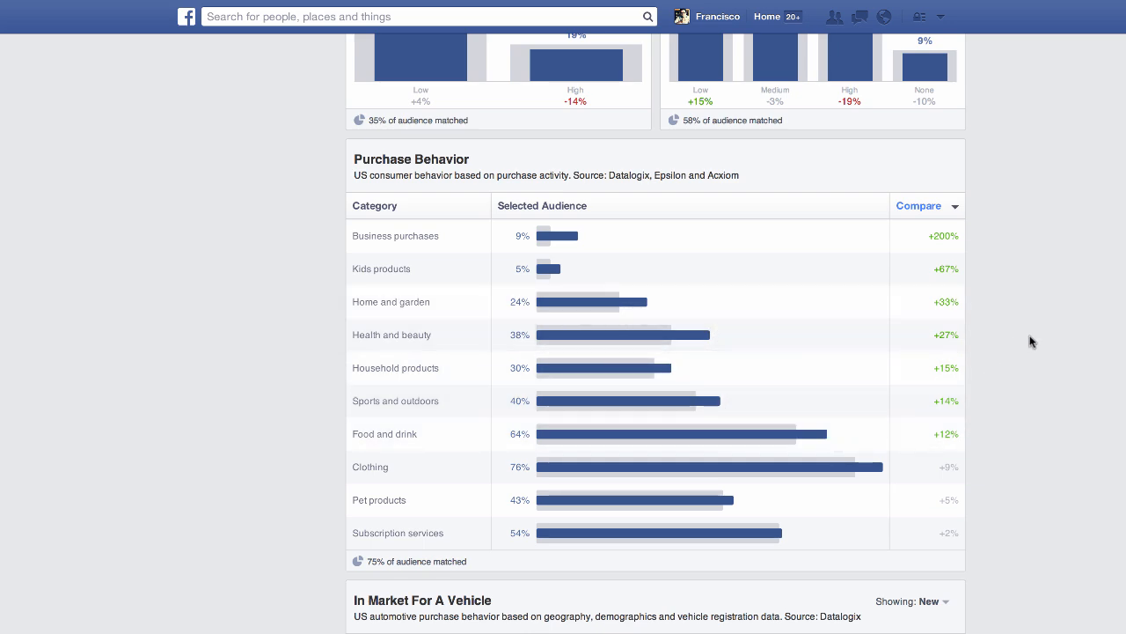
pyautogui.scroll(-3, 1032, 342)
pyautogui.scroll(-2, 1031, 342)
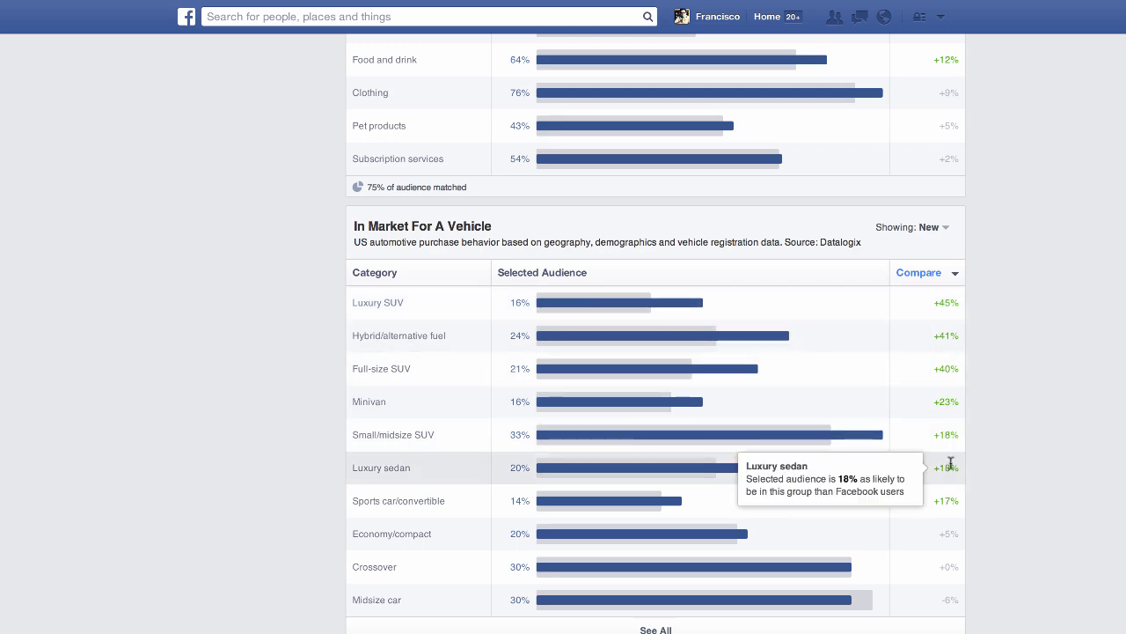
pyautogui.scroll(1, 1018, 427)
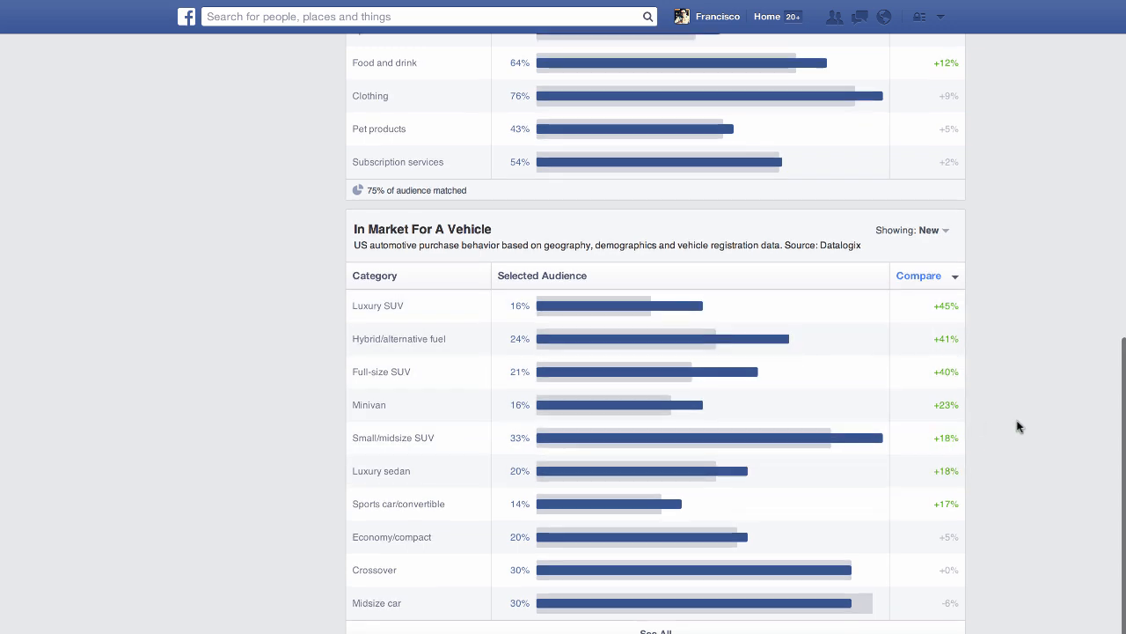
# Return to the audience's Demographics insights and compare the age brackets by gender with Facebook users overall
pyautogui.scroll(15, 1018, 426)
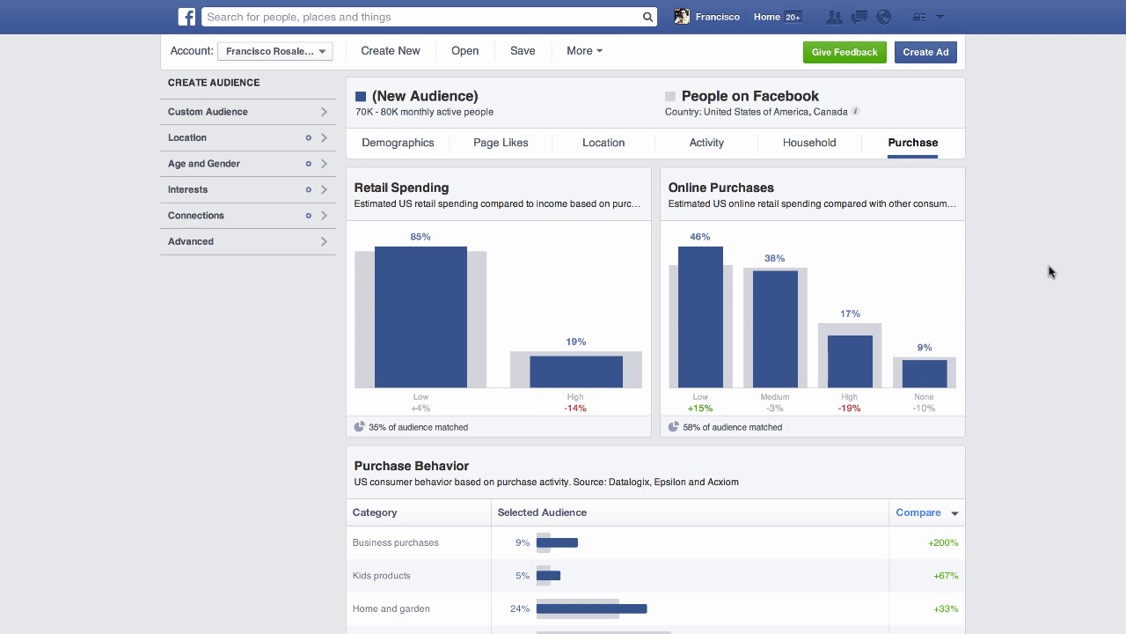
pyautogui.click(408, 148)
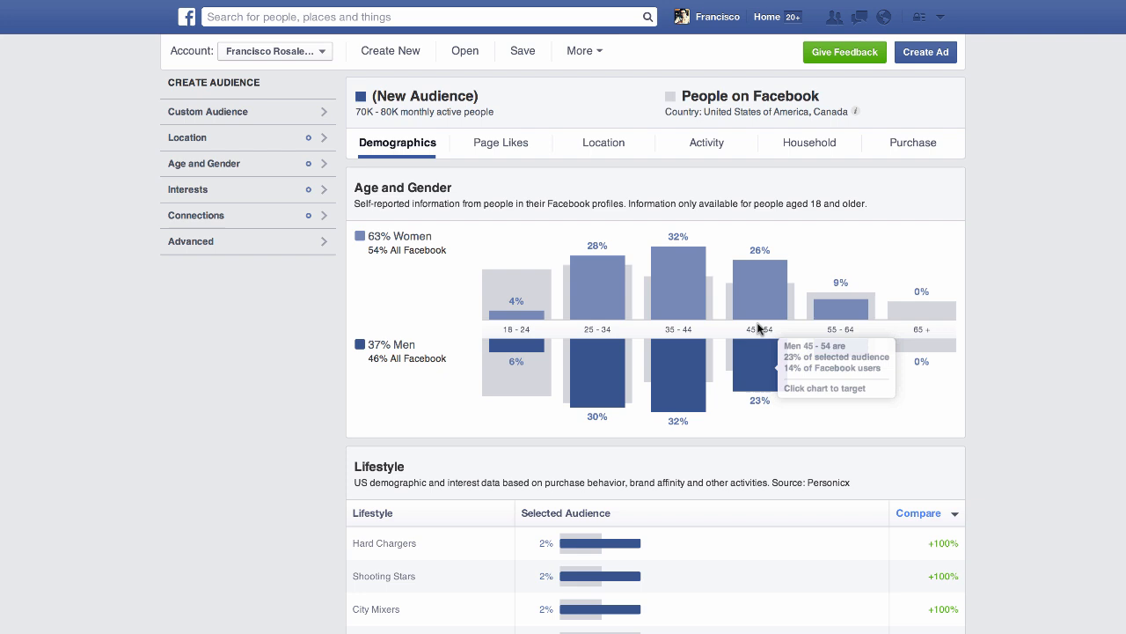
pyautogui.moveTo(761, 301)
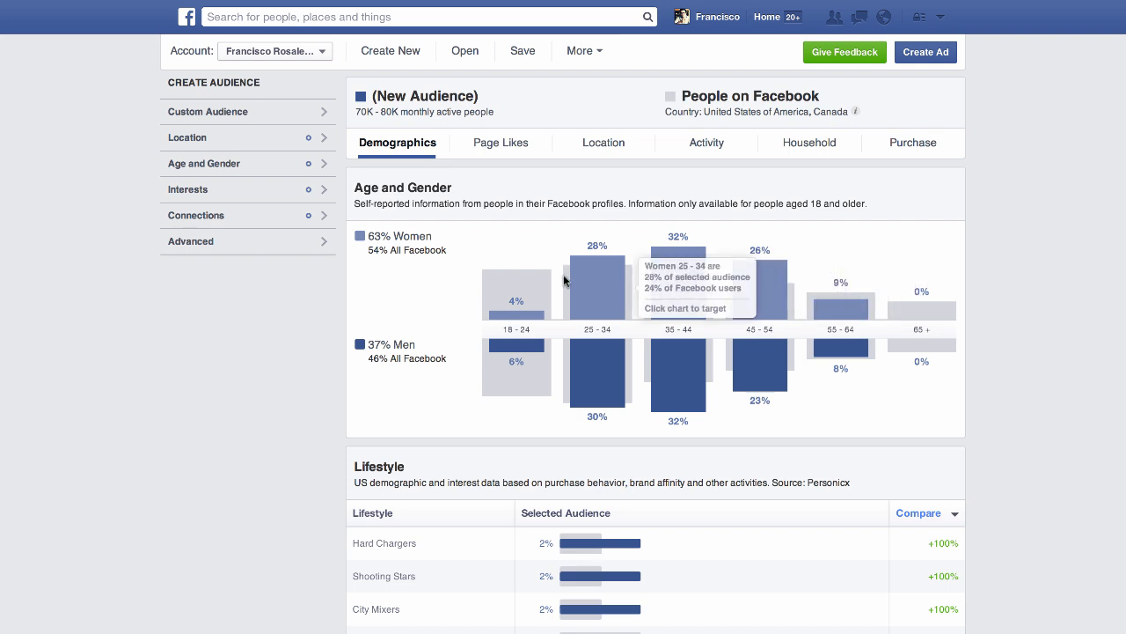
pyautogui.moveTo(519, 299)
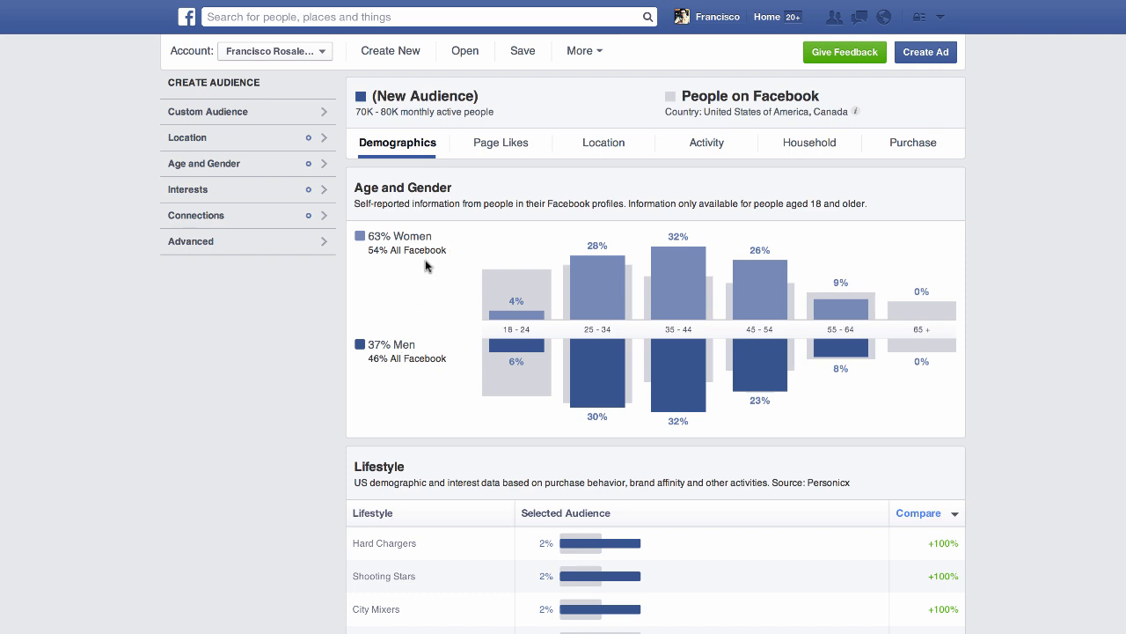
# Target women aged 35-44 from the Age and Gender chart, switching the selection to women aged 25-34
pyautogui.moveTo(695, 290)
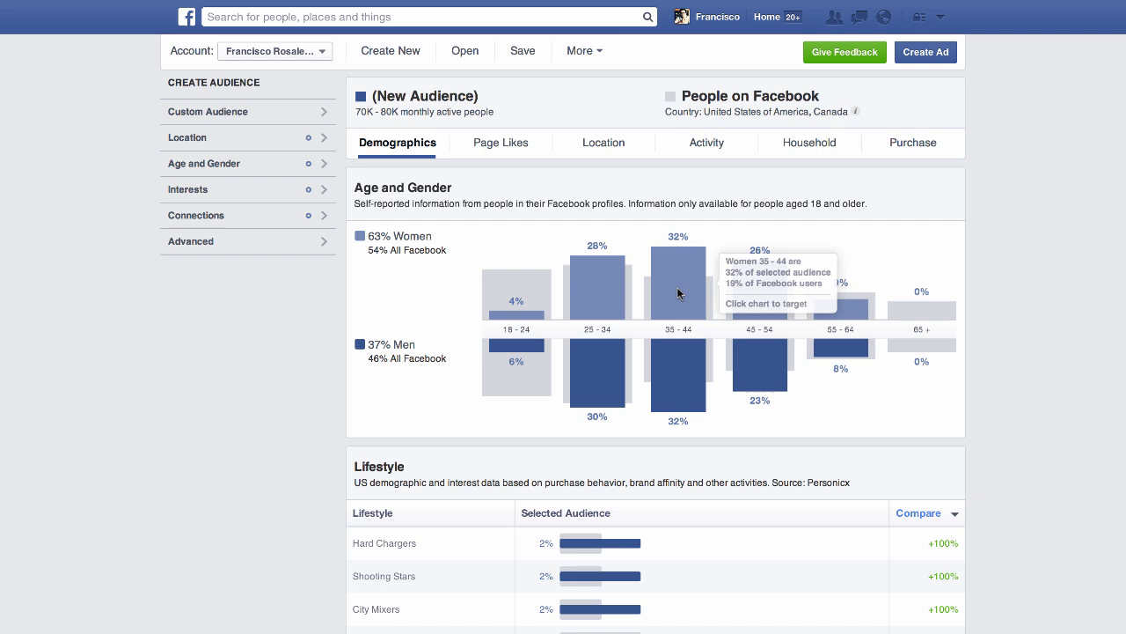
pyautogui.click(677, 284)
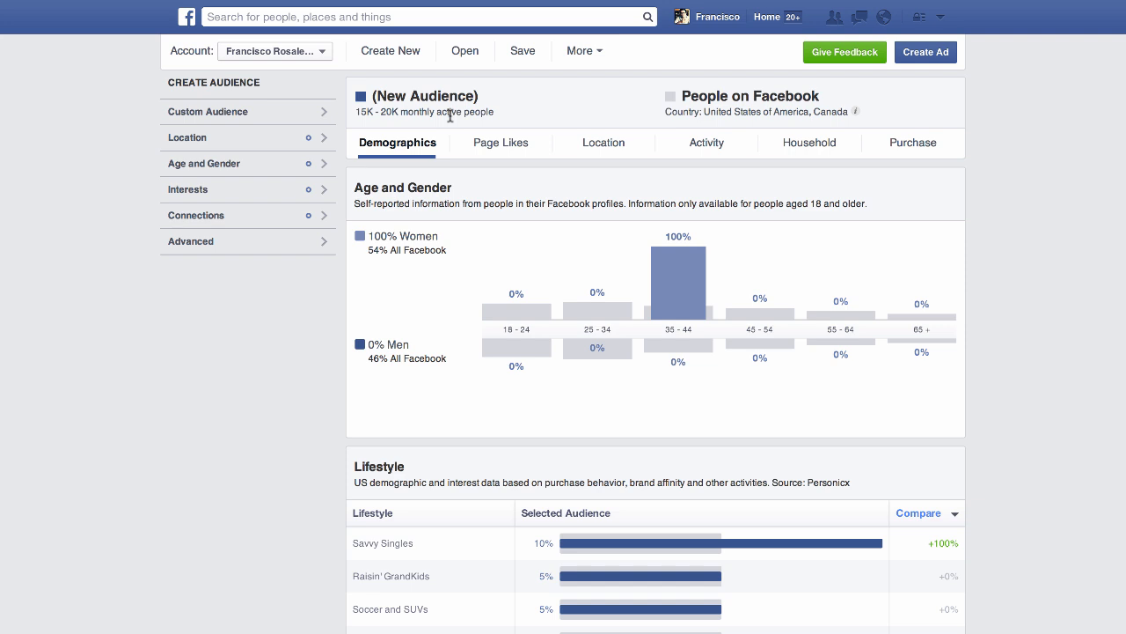
pyautogui.moveTo(677, 267)
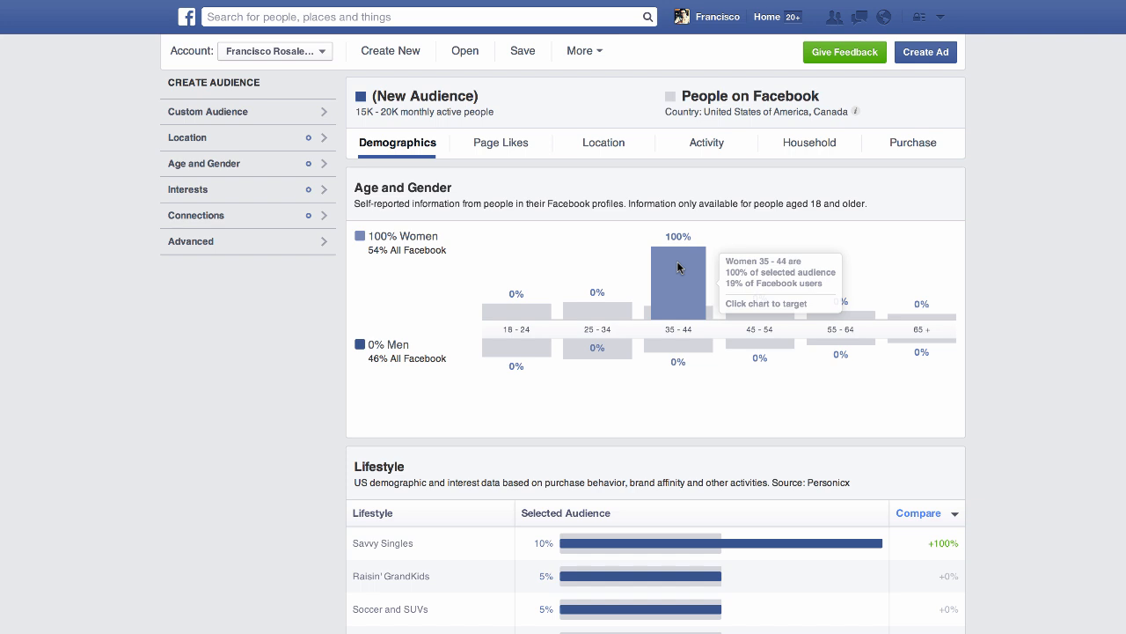
pyautogui.click(595, 310)
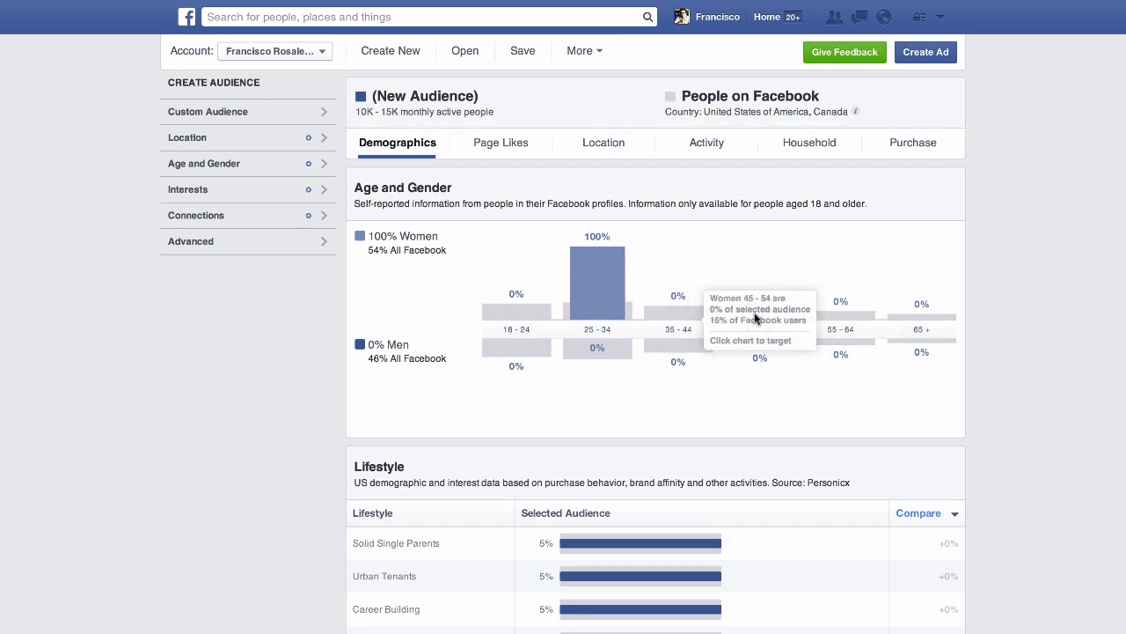
# Restrict the audience to married people using the Relationship Status chart
pyautogui.scroll(-5, 696, 331)
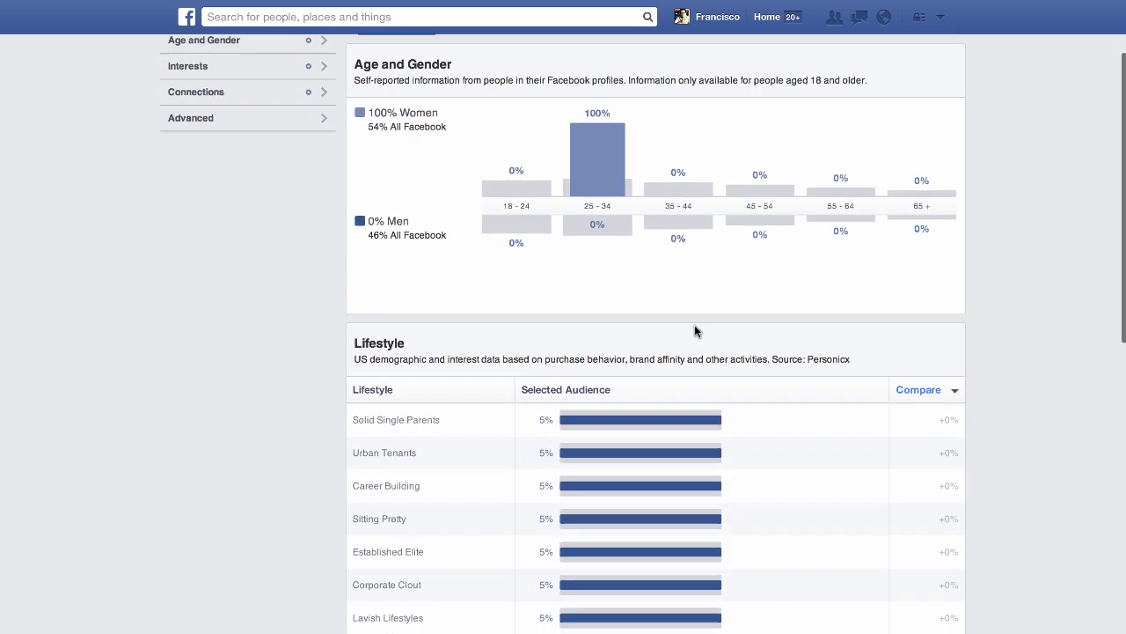
pyautogui.scroll(-4, 695, 331)
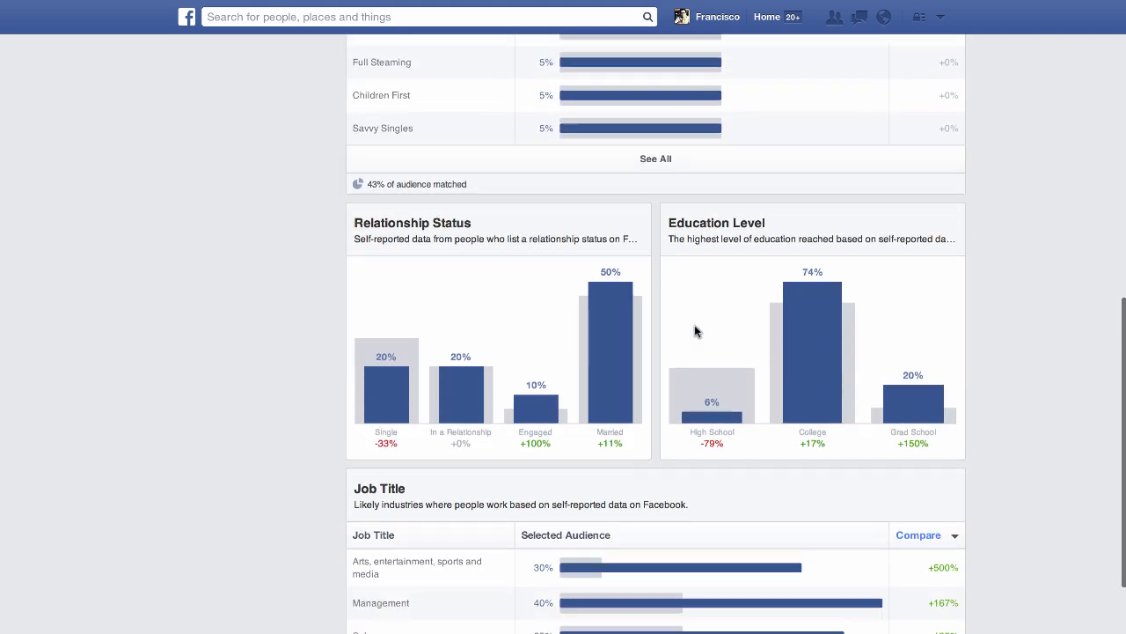
pyautogui.click(605, 308)
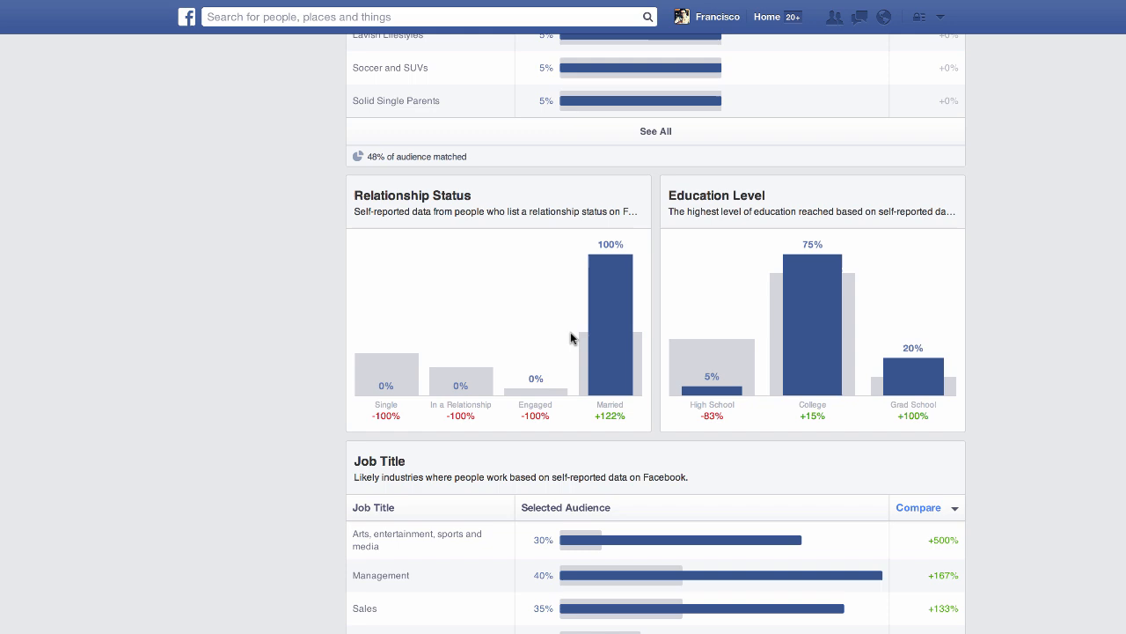
# Target women aged 35-44 in the Age and Gender chart and widen the age range to 18-44
pyautogui.scroll(5, 570, 332)
pyautogui.scroll(5, 570, 337)
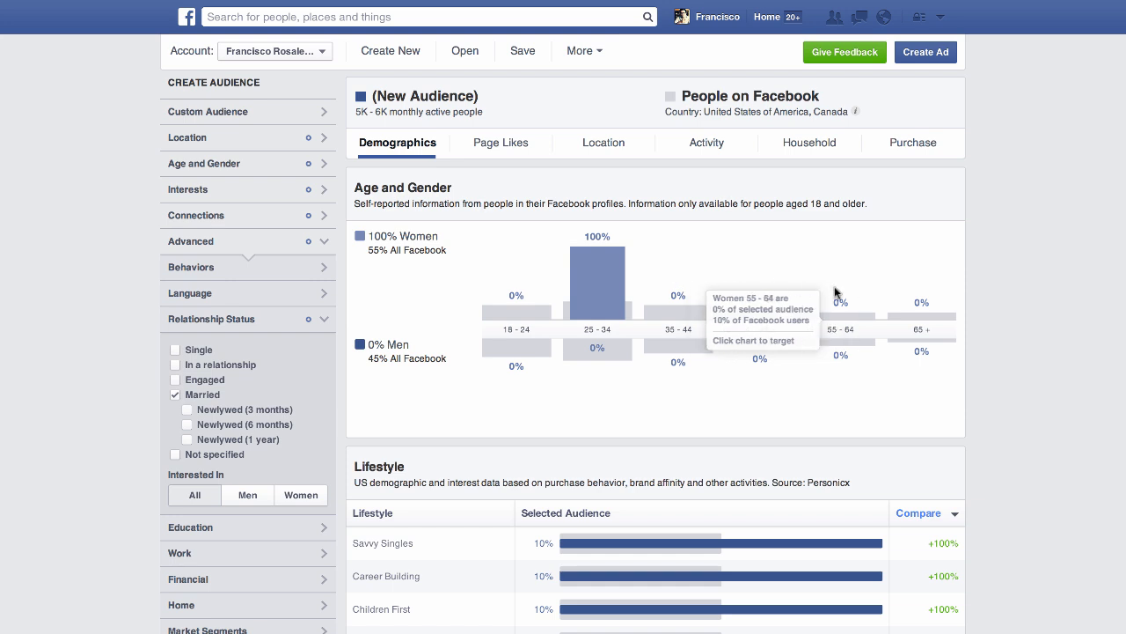
pyautogui.click(696, 308)
pyautogui.moveTo(674, 322)
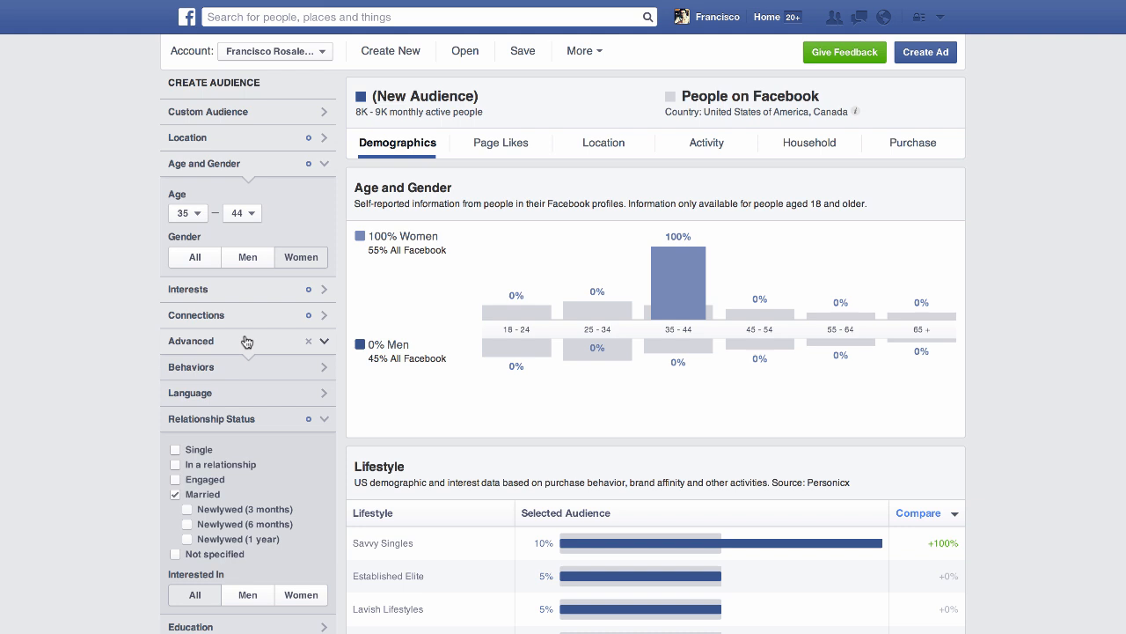
pyautogui.click(195, 216)
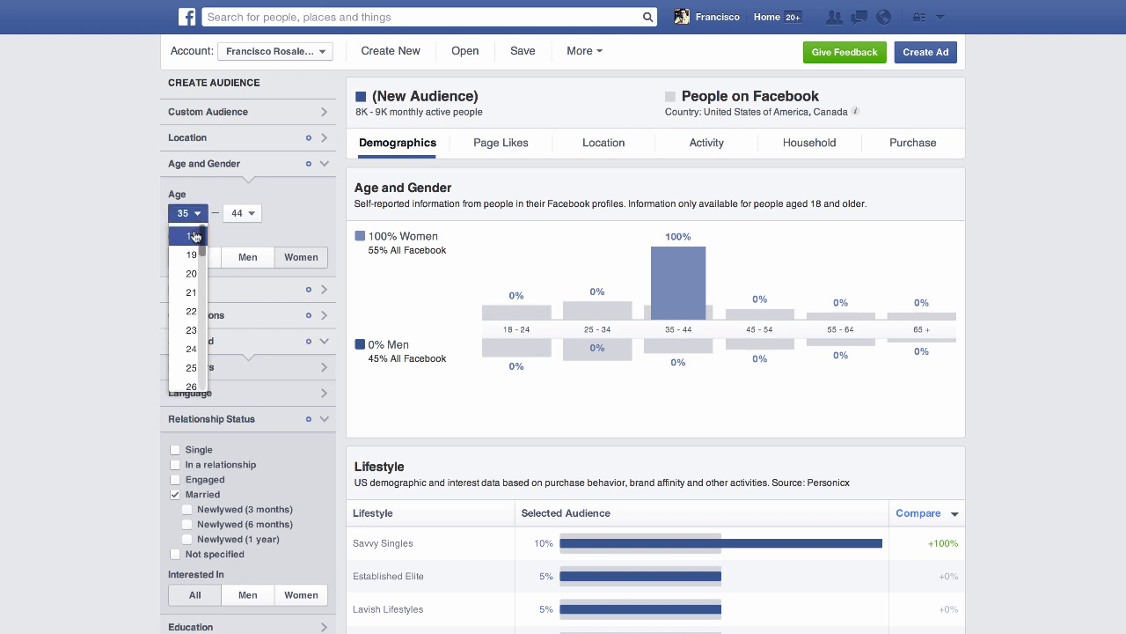
pyautogui.click(193, 236)
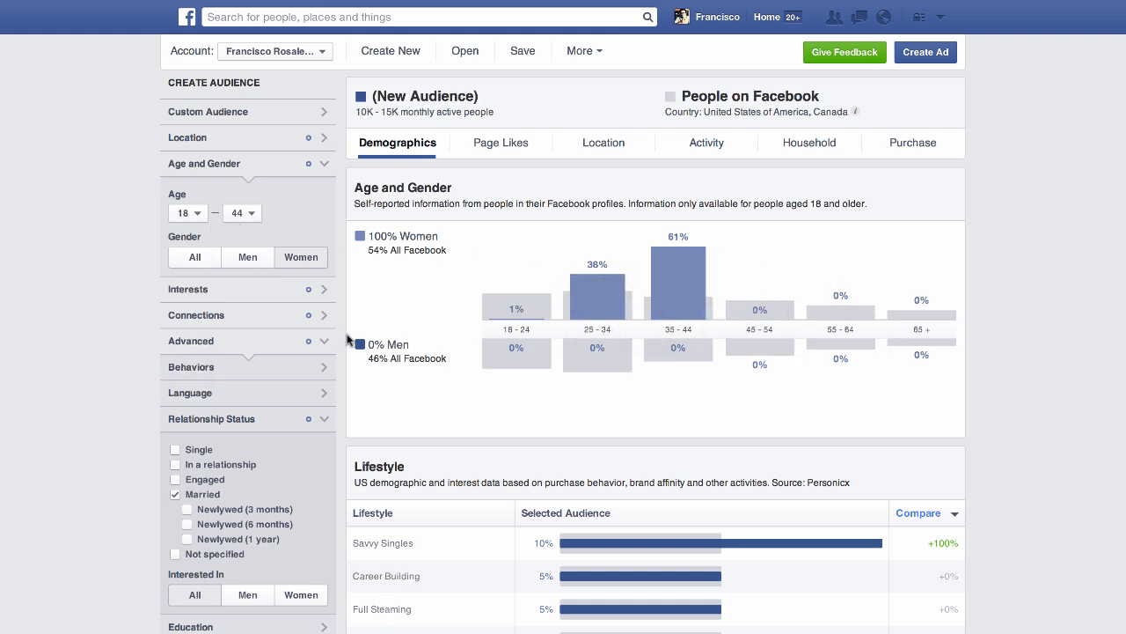
# Add Engaged to the Relationship Status filter alongside Married and check its share in the Relationship Status chart
pyautogui.scroll(-5, 338, 340)
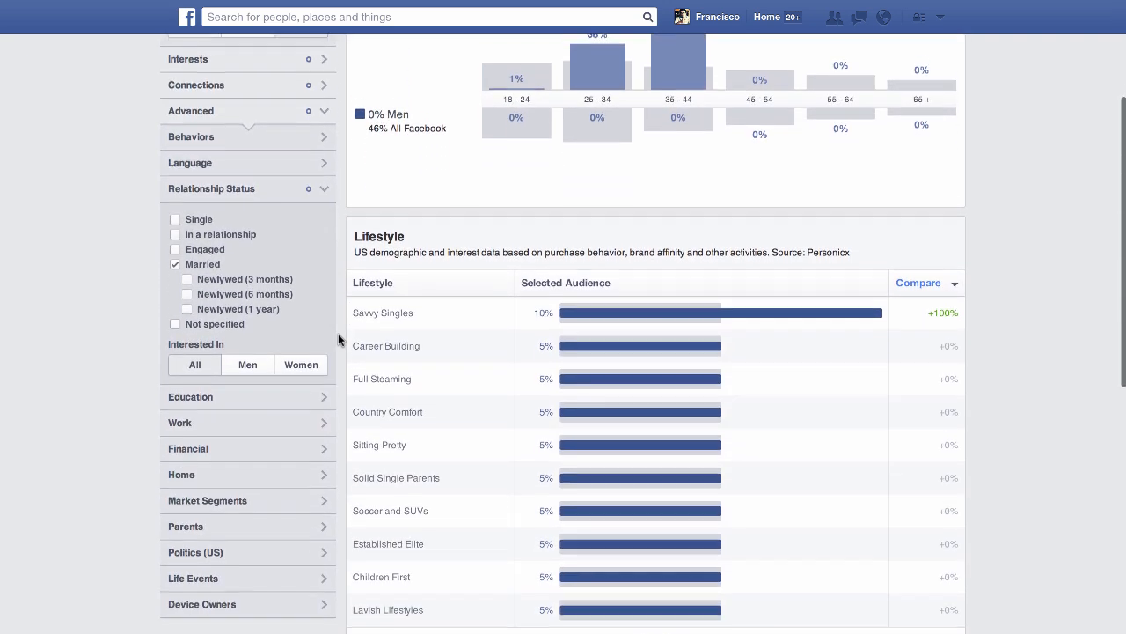
pyautogui.scroll(-2, 338, 333)
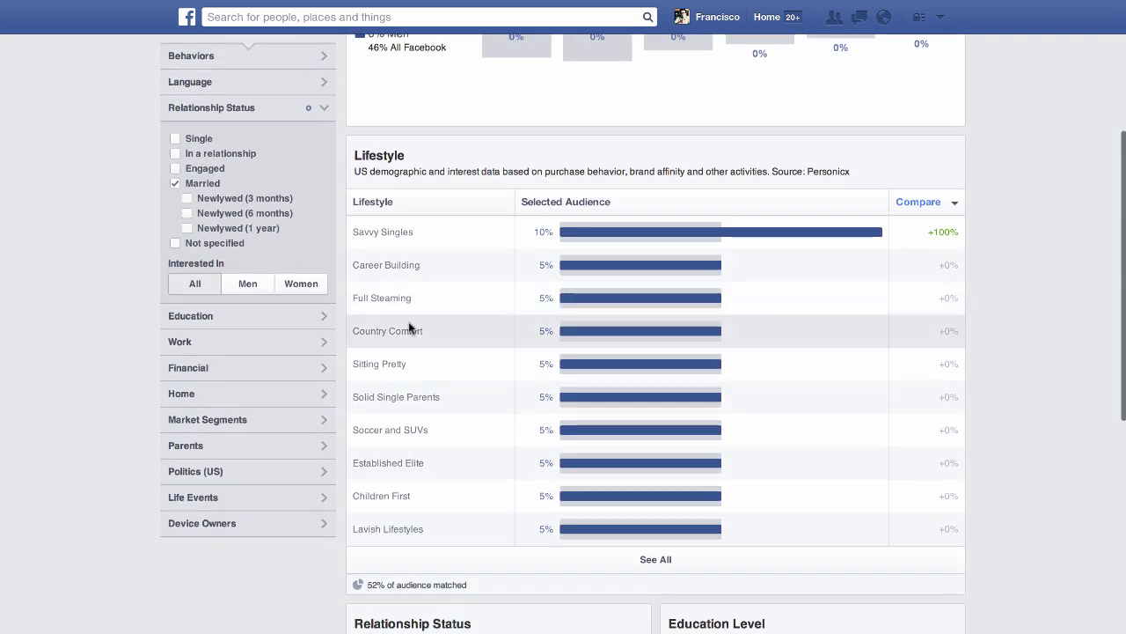
pyautogui.scroll(-5, 408, 327)
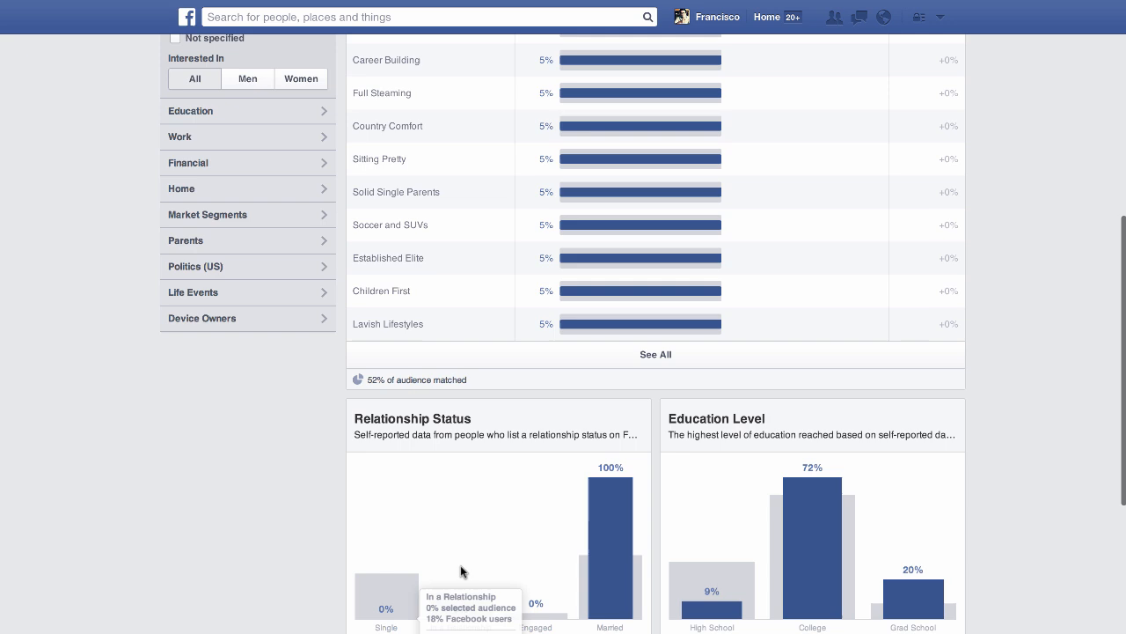
pyautogui.scroll(2, 343, 220)
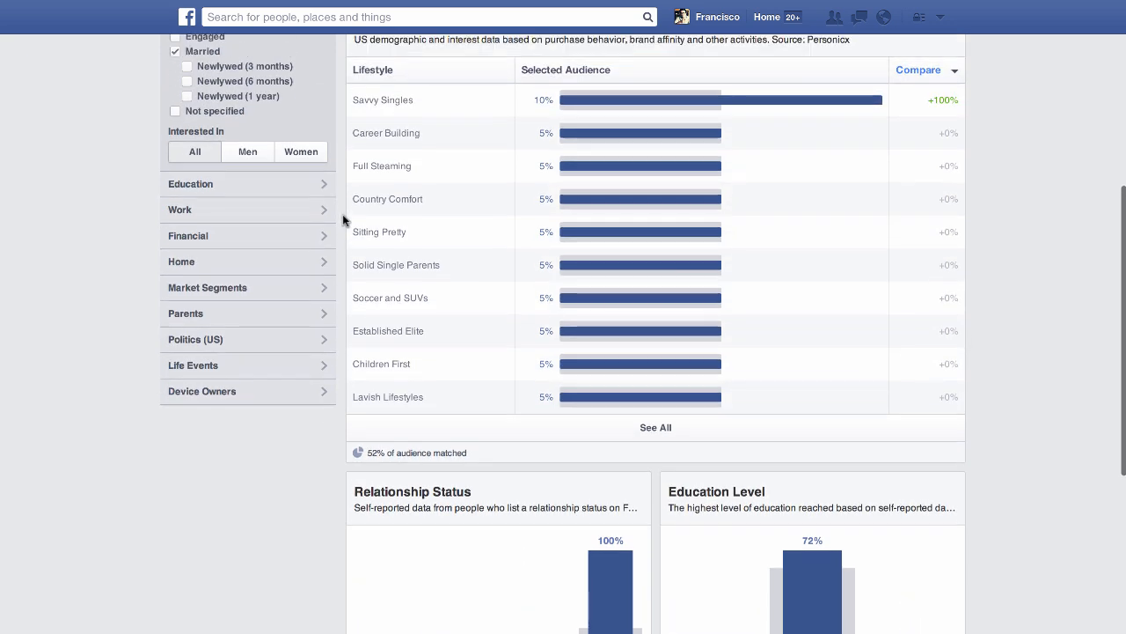
pyautogui.scroll(2, 343, 220)
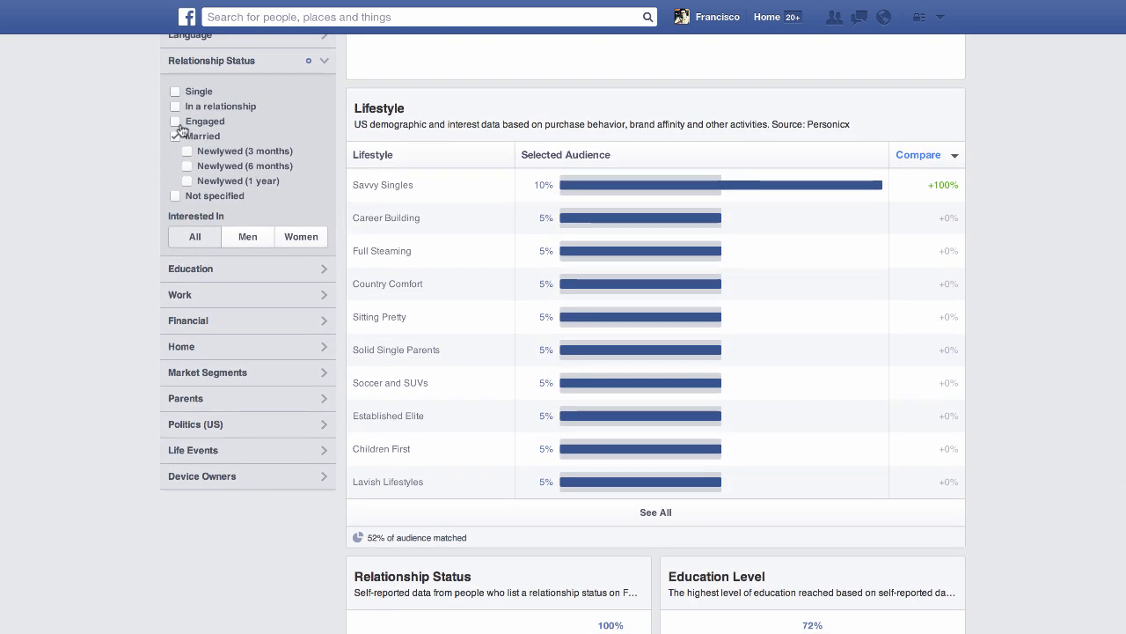
pyautogui.click(177, 123)
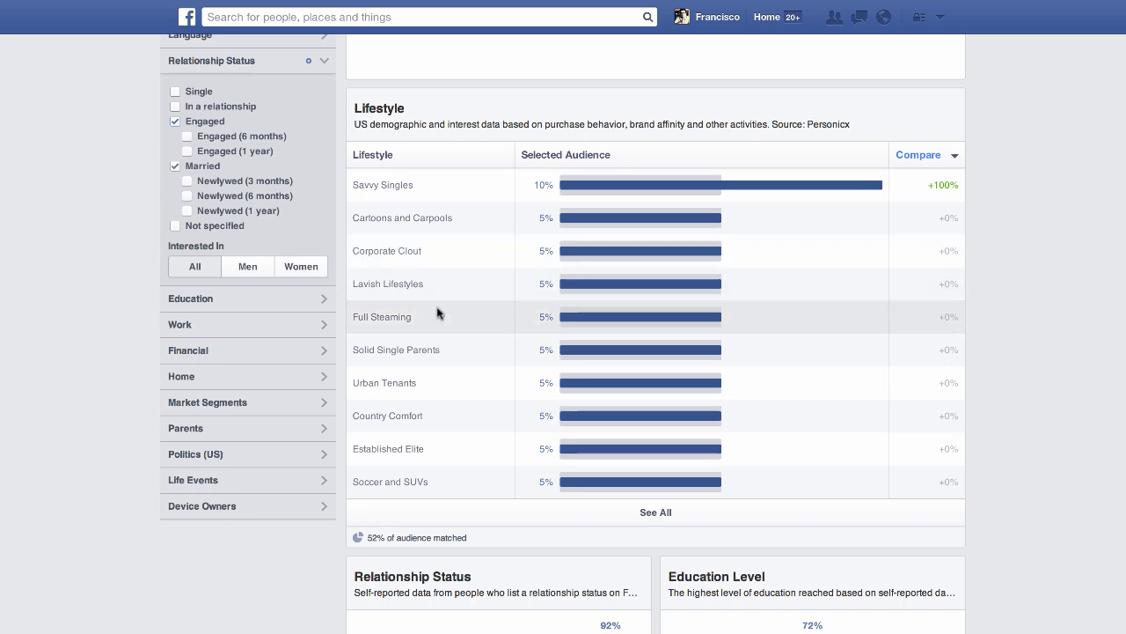
pyautogui.scroll(-5, 438, 312)
pyautogui.moveTo(539, 556)
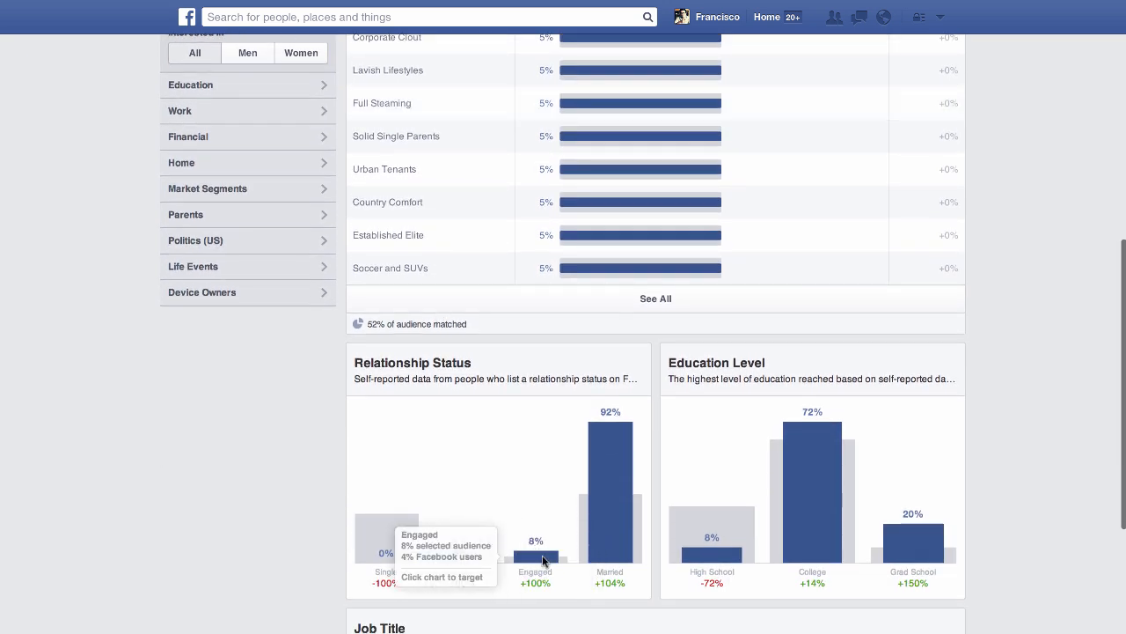
# Save the audience under the name Test Audience
pyautogui.scroll(13, 1066, 282)
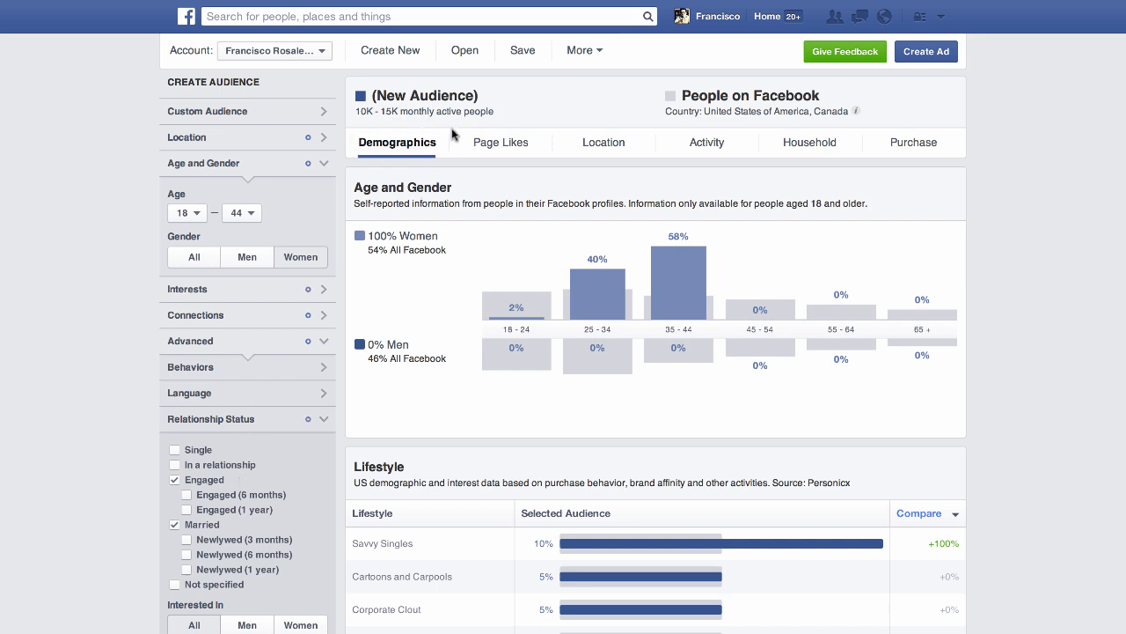
pyautogui.click(524, 52)
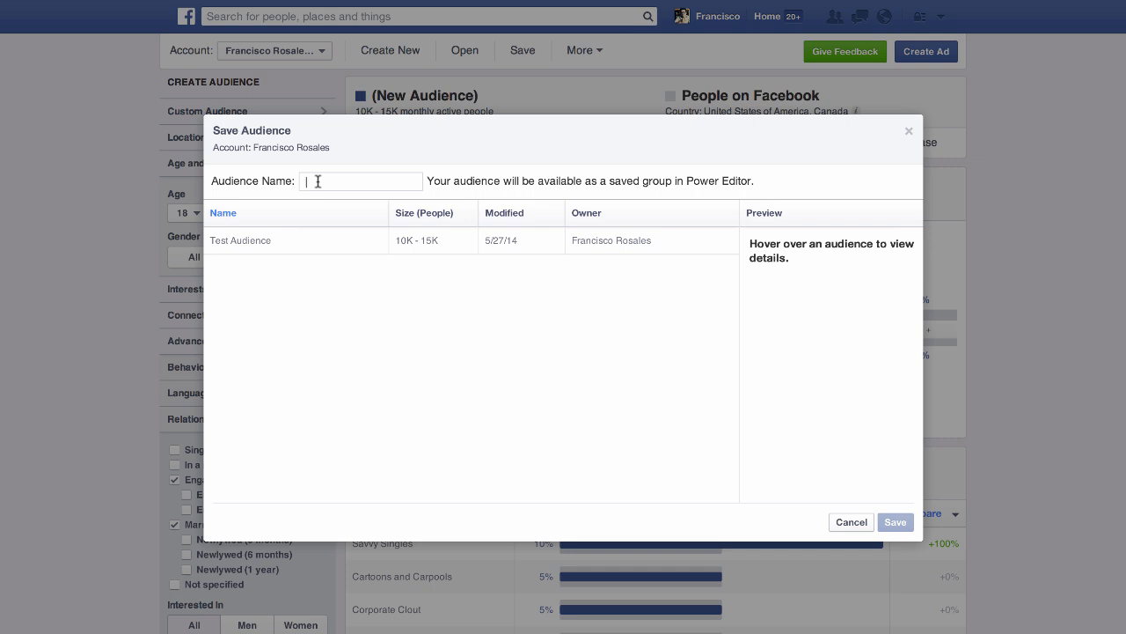
pyautogui.write('Test')
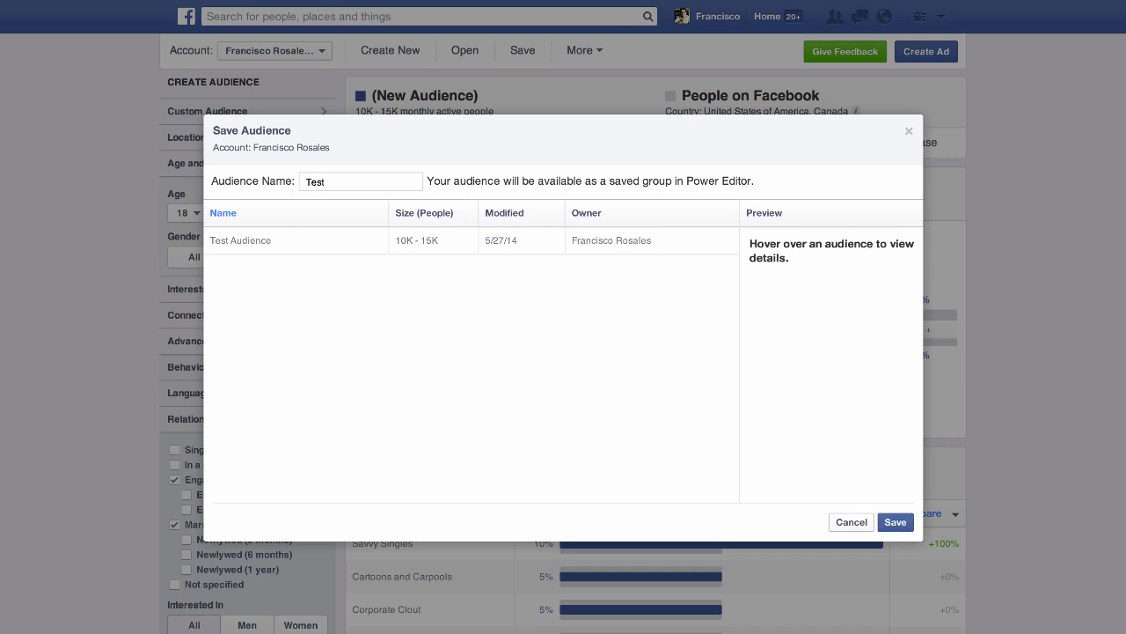
pyautogui.write(' Audience')
pyautogui.click(896, 523)
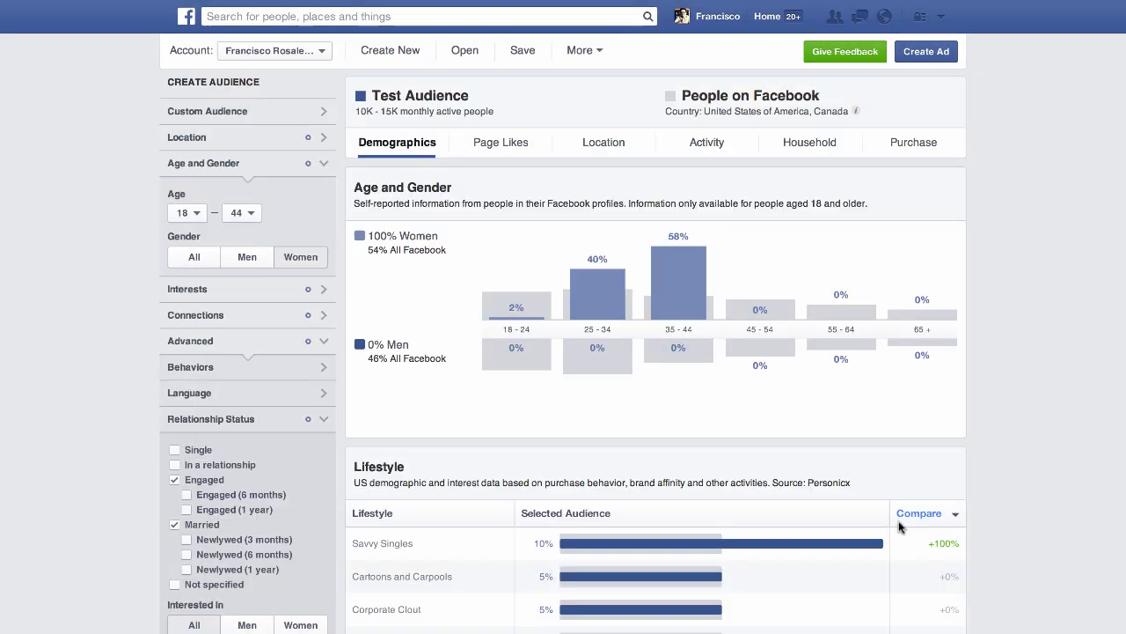